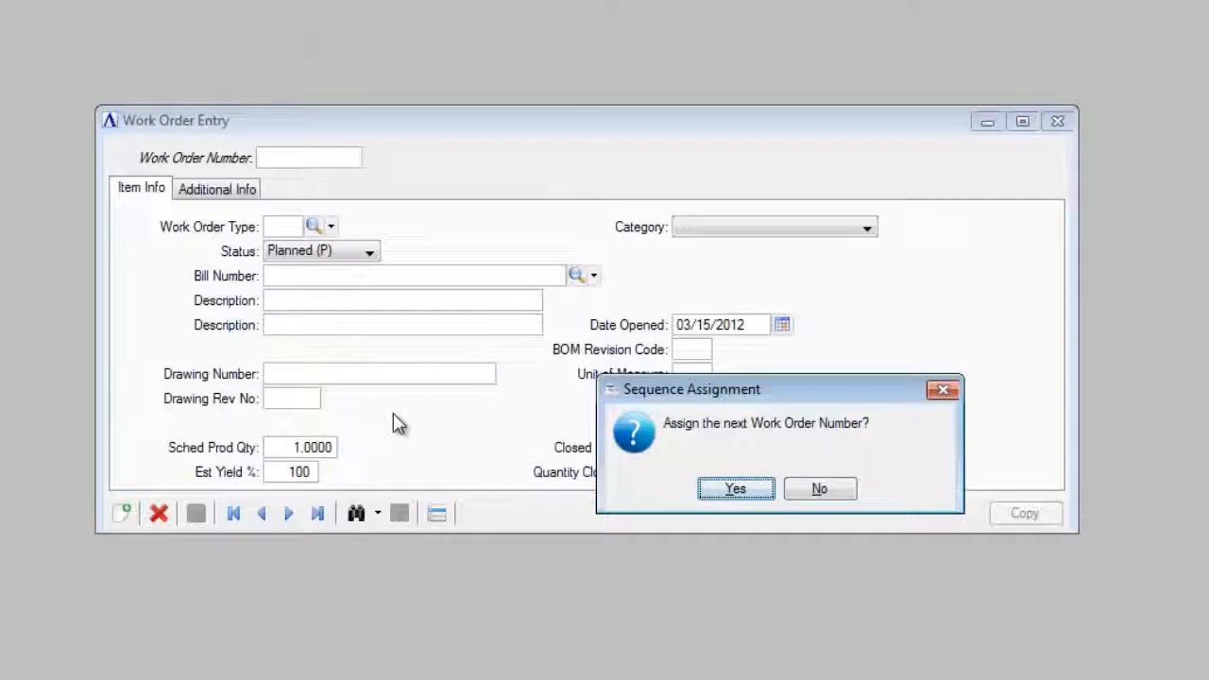
# Step: Create the next work order with type 01 Standard Production, bill number 100 and a scheduled production quantity of 25
pyautogui.press('Return')
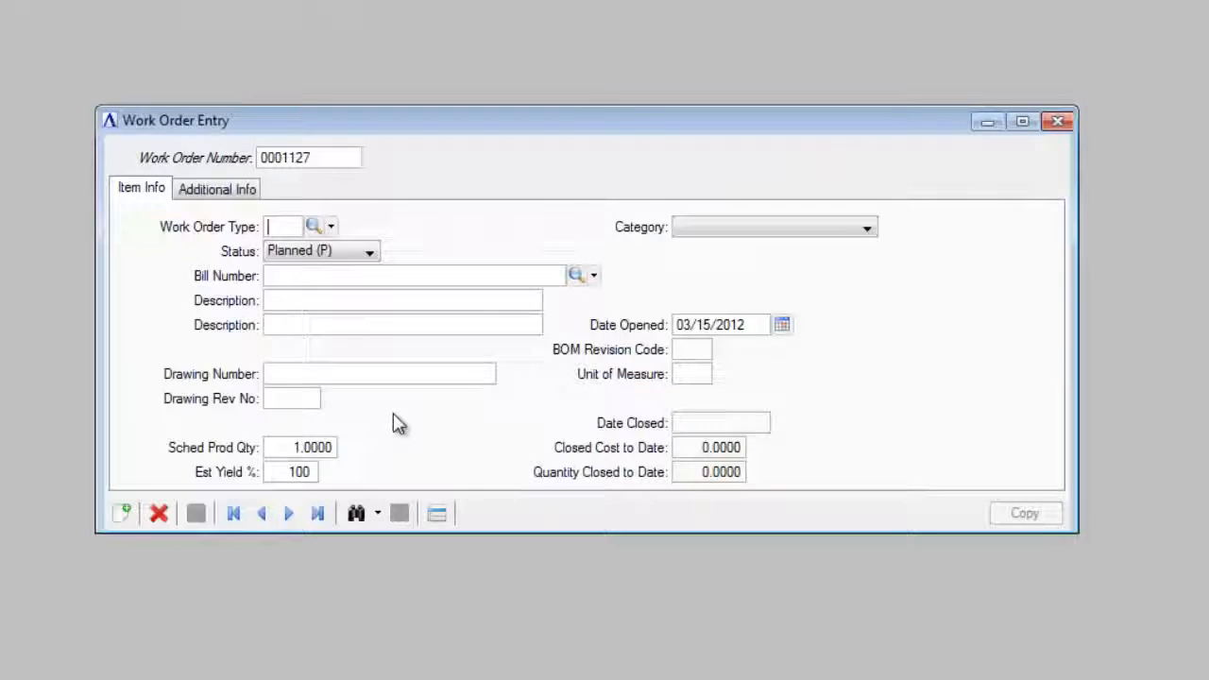
pyautogui.write('01')
pyautogui.press('Tab')
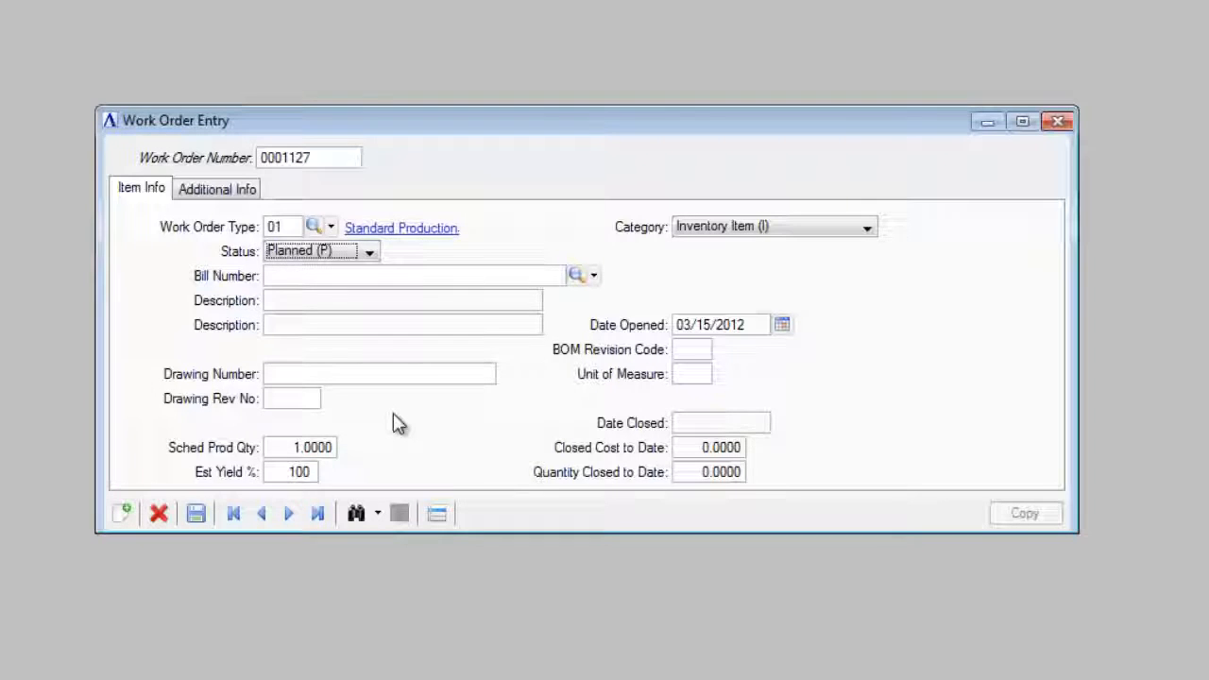
pyautogui.press('Tab')
pyautogui.write('100')
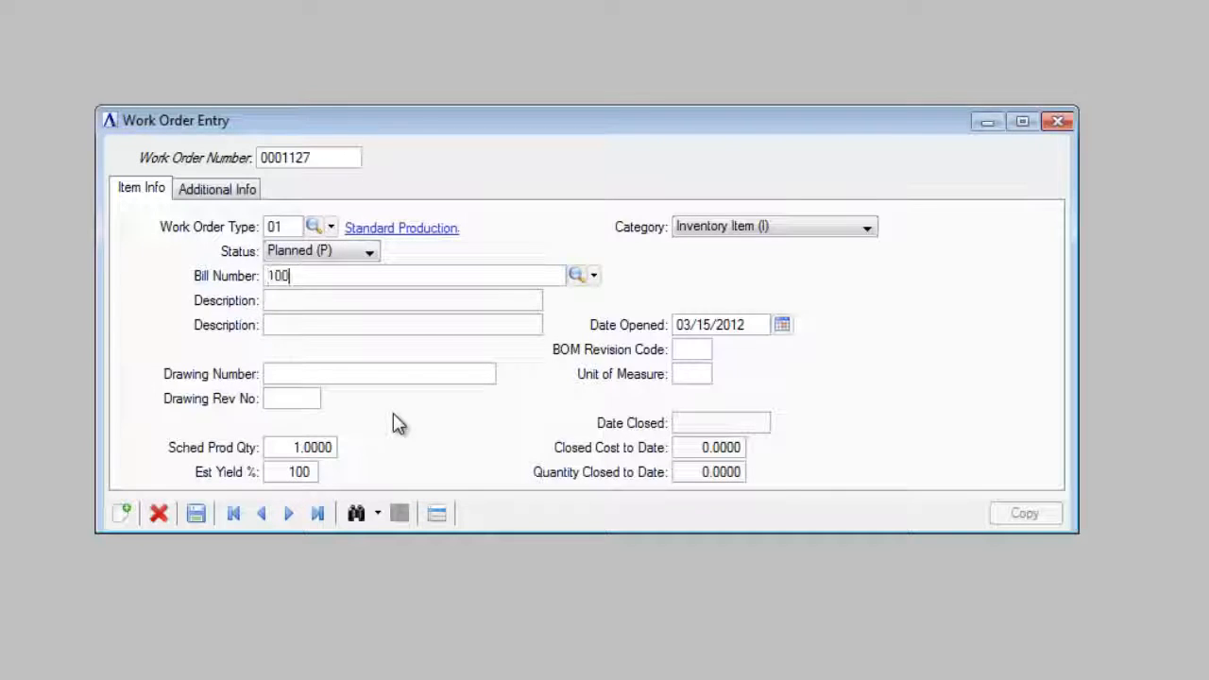
pyautogui.press('Tab')
pyautogui.press('Tab')
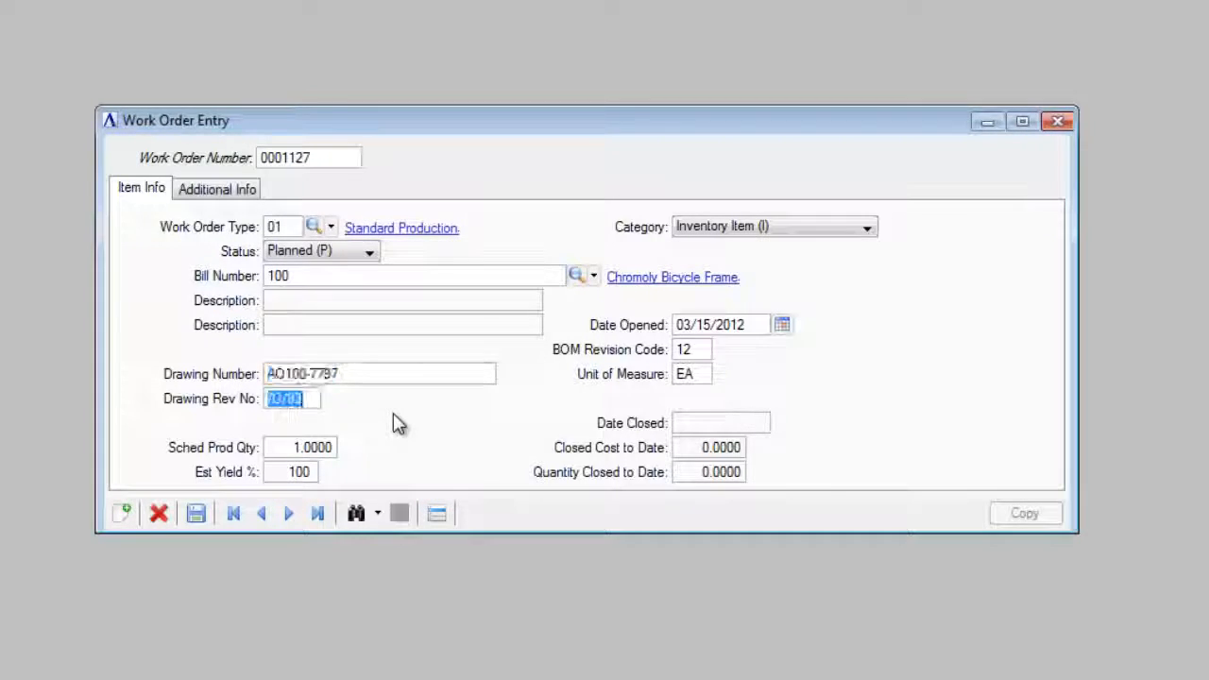
pyautogui.press('Tab')
pyautogui.write('25')
pyautogui.press('Tab')
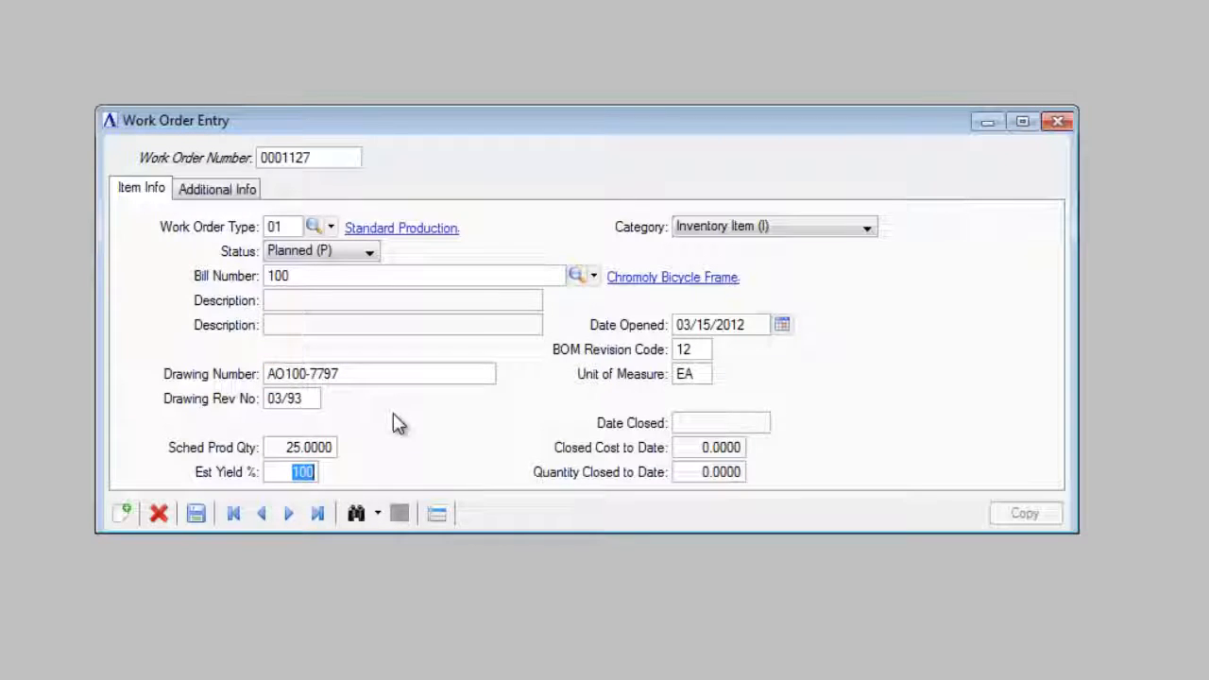
# Step: Link the work order to its customer ID, sales order number and detail line "100 - Chromoly Bicycle Frame", and save the record
pyautogui.click(214, 191)
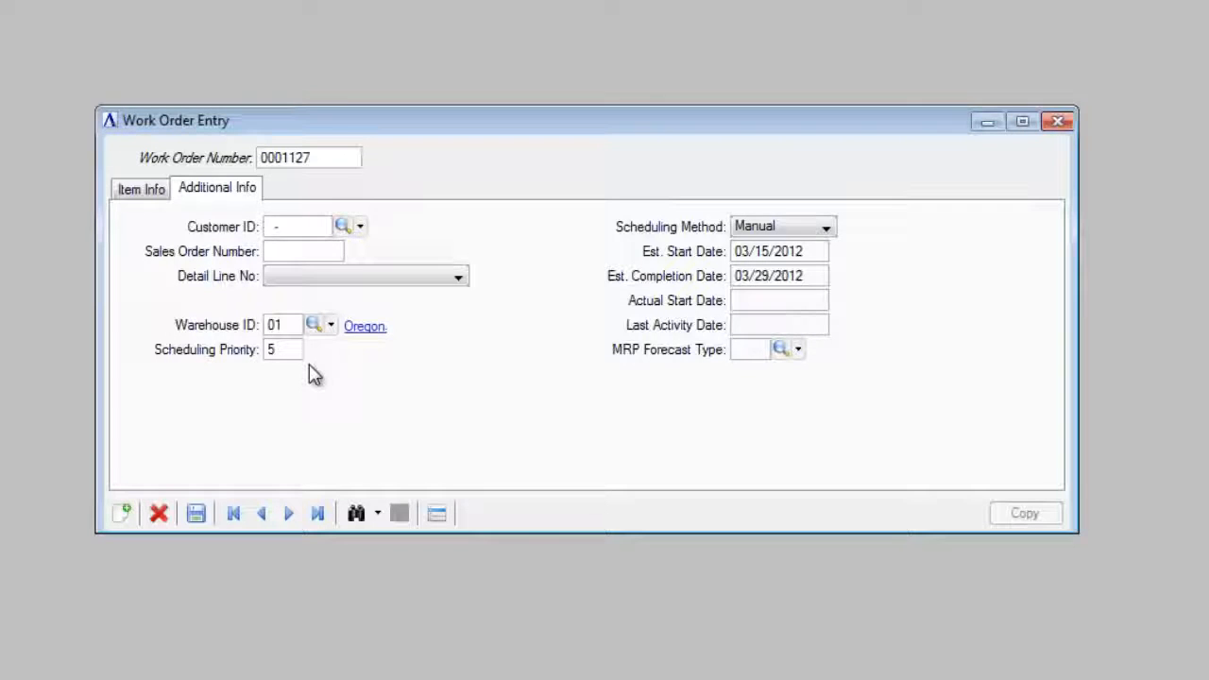
pyautogui.write('000100')
pyautogui.press('Tab')
pyautogui.write('0002002')
pyautogui.press('Tab')
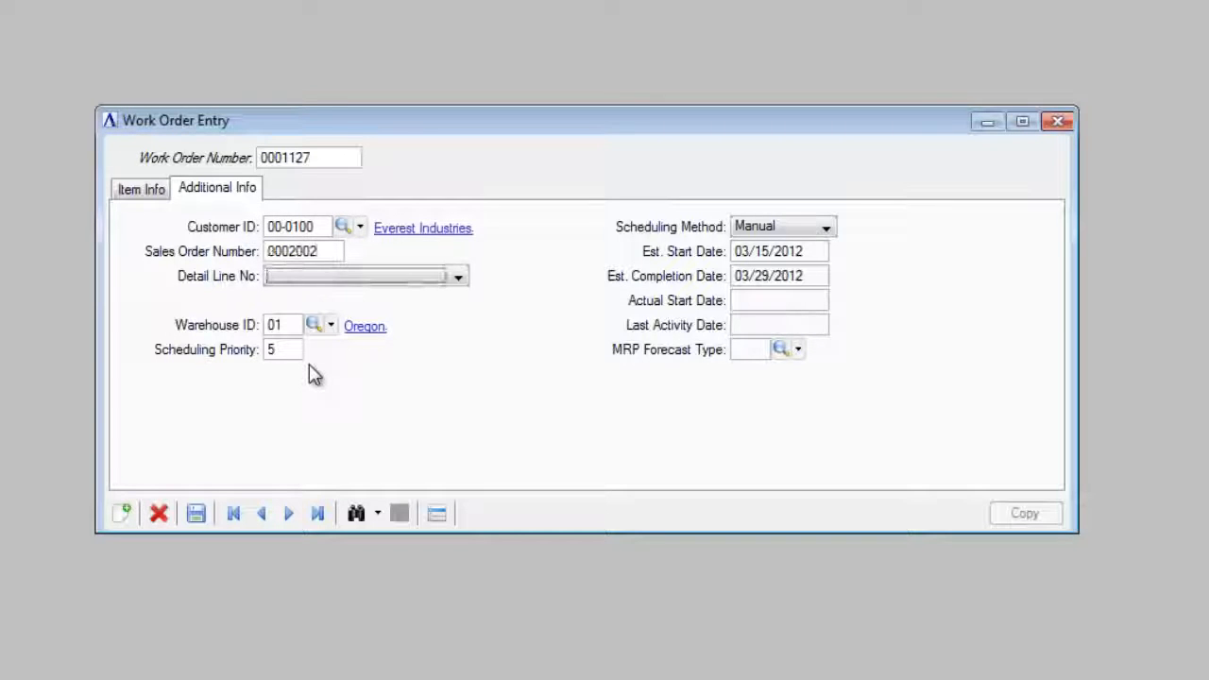
pyautogui.click(459, 277)
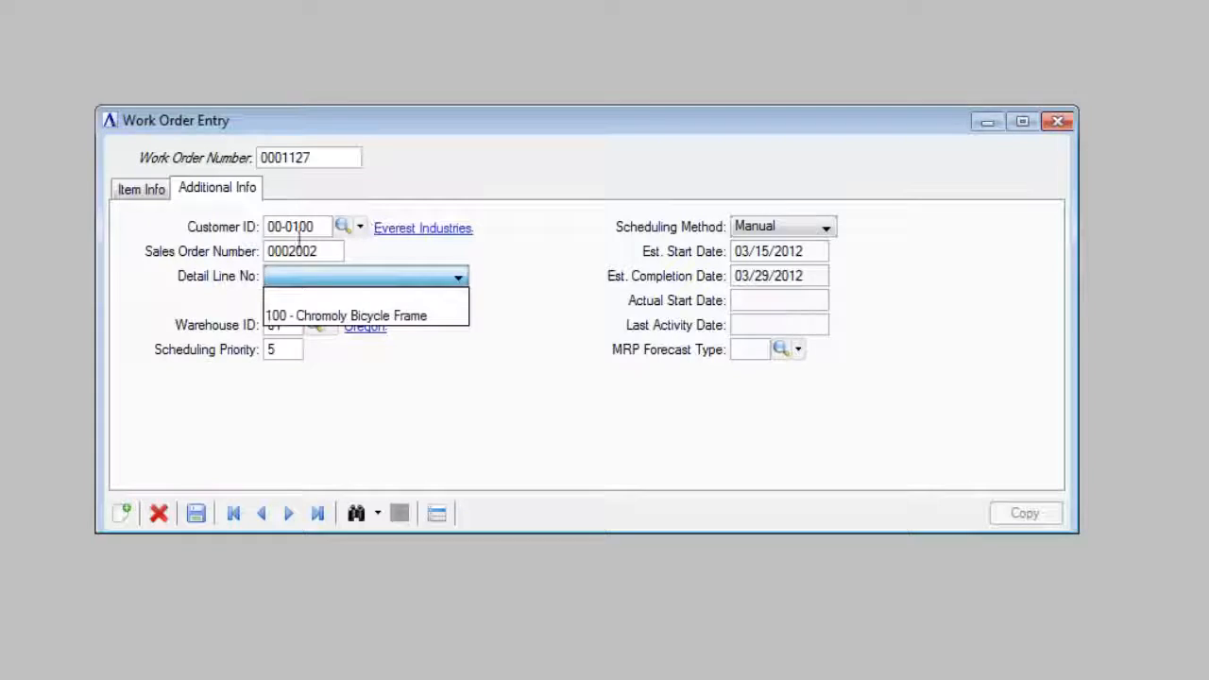
pyautogui.click(322, 317)
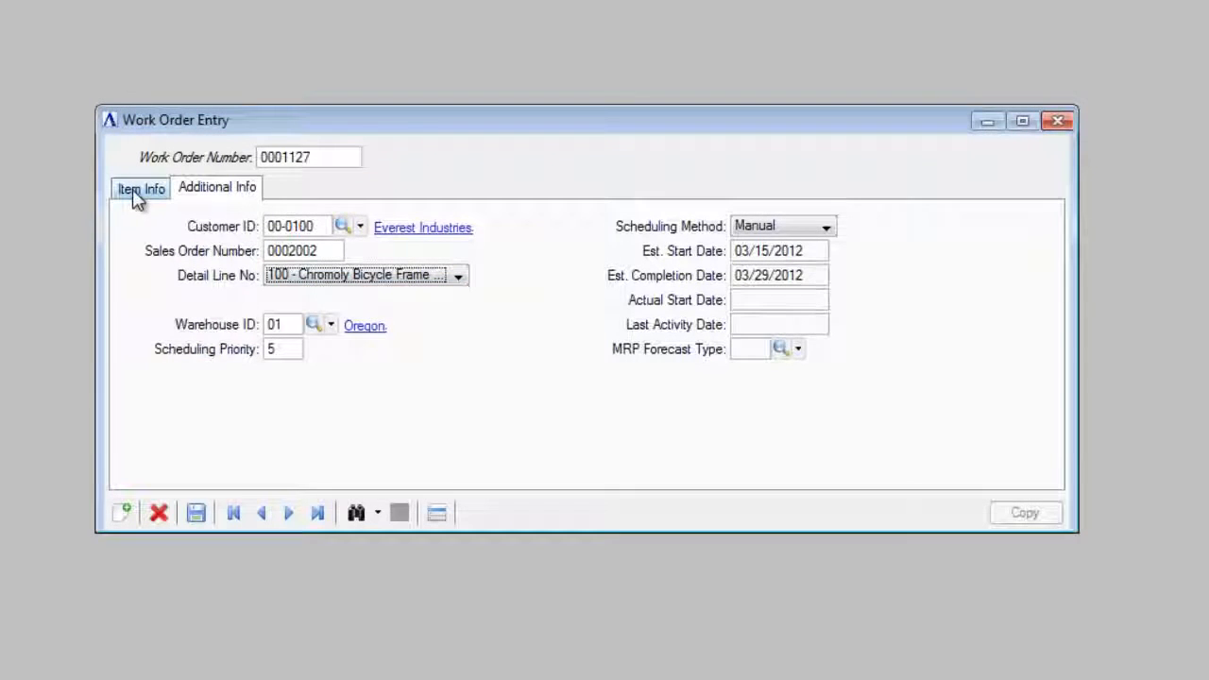
pyautogui.click(198, 515)
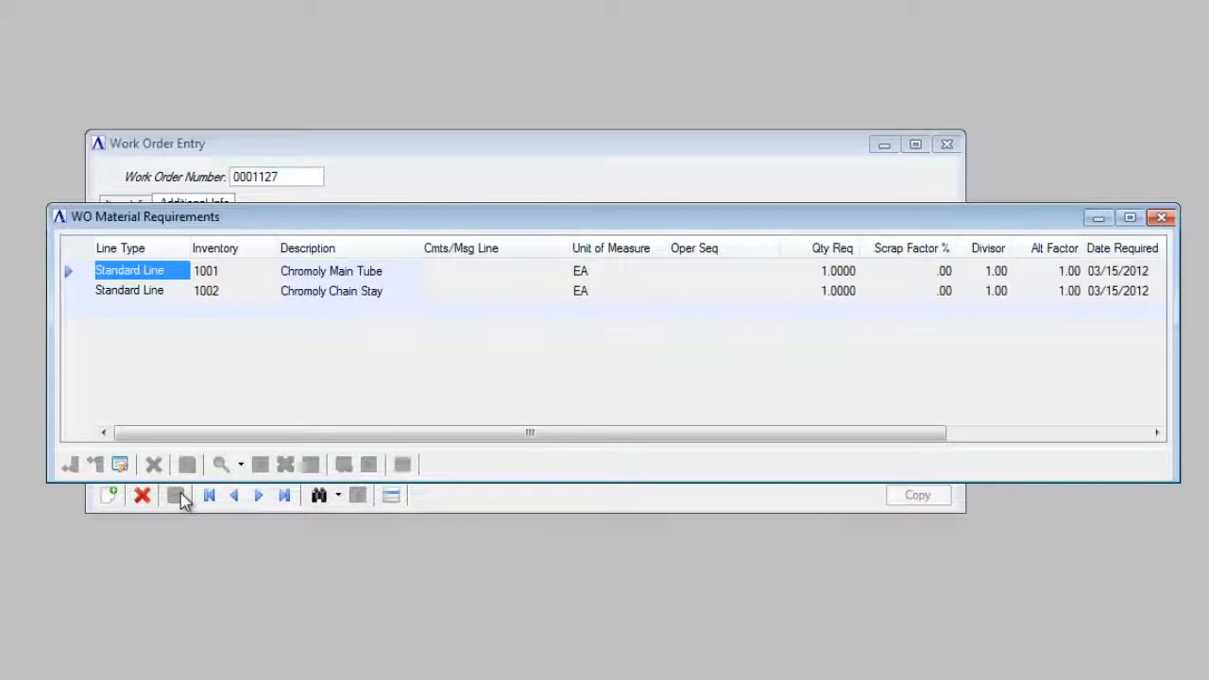
# Step: Review the units and costs in the work order's material requirements, and check its operations requirements
pyautogui.moveTo(388, 434); pyautogui.dragTo(691, 448)
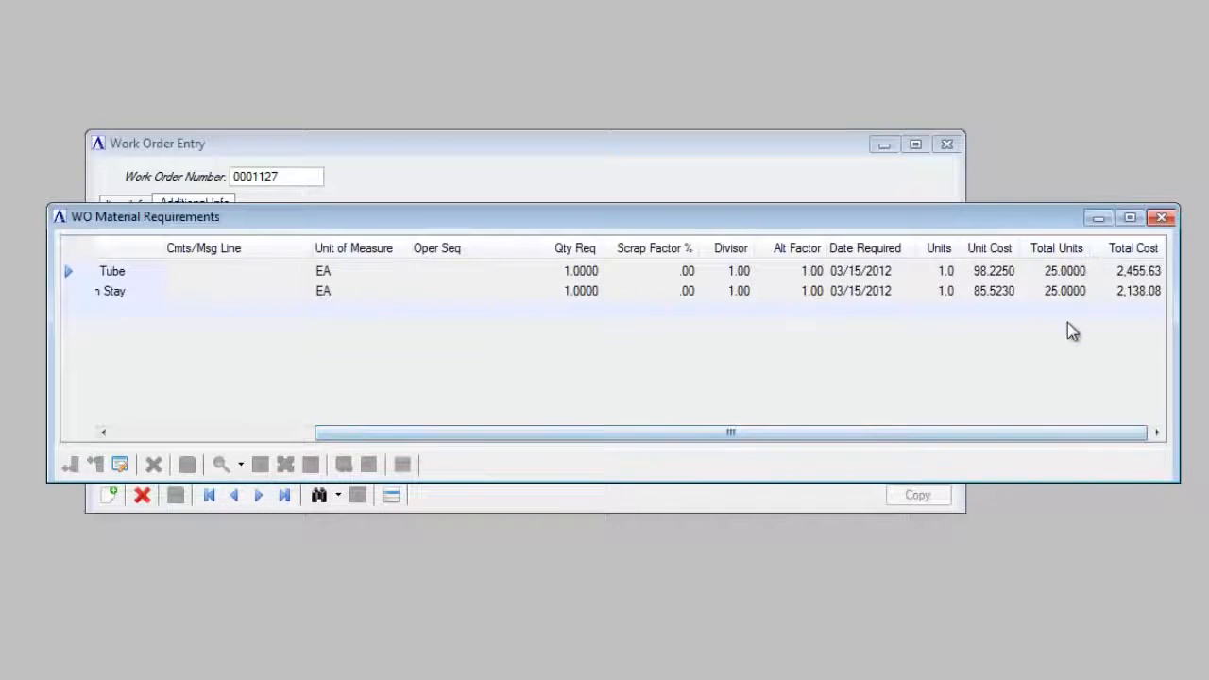
pyautogui.click(1161, 217)
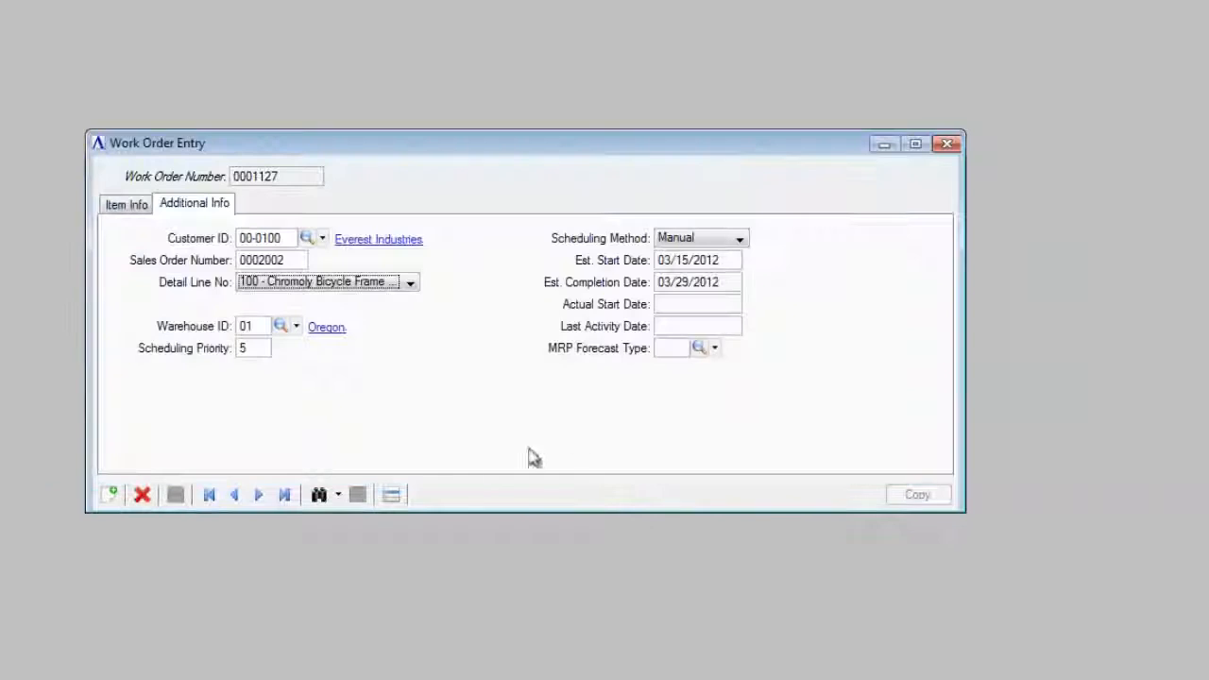
pyautogui.click(391, 494)
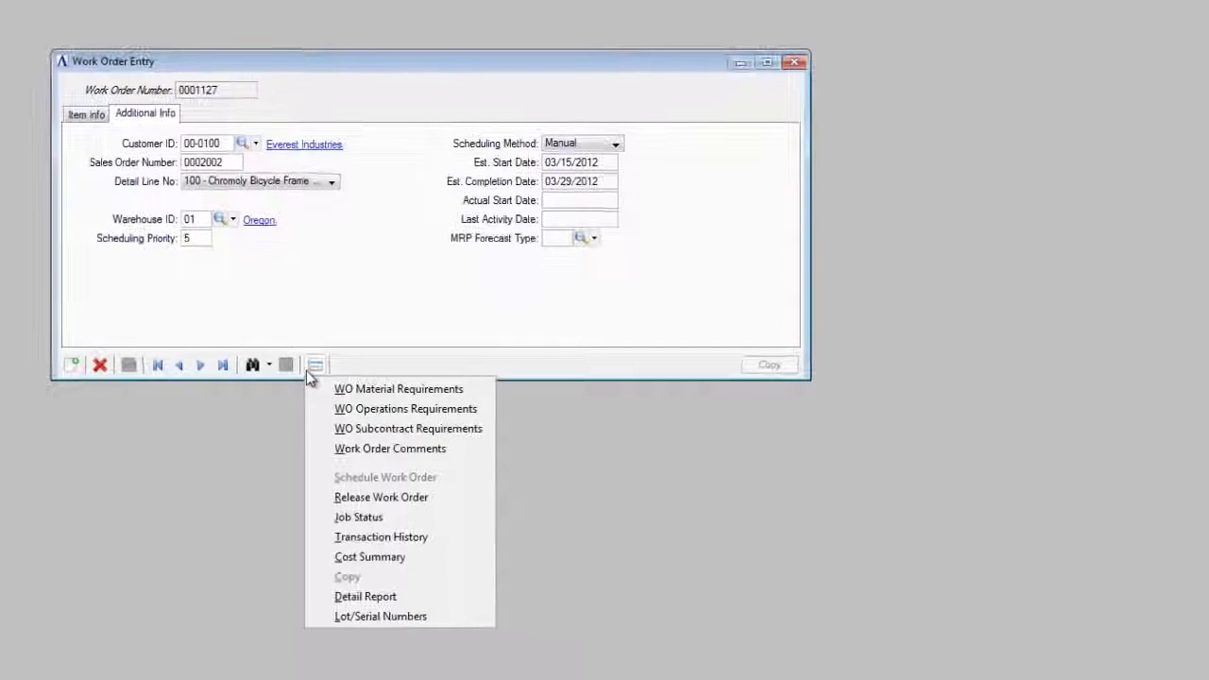
pyautogui.click(356, 411)
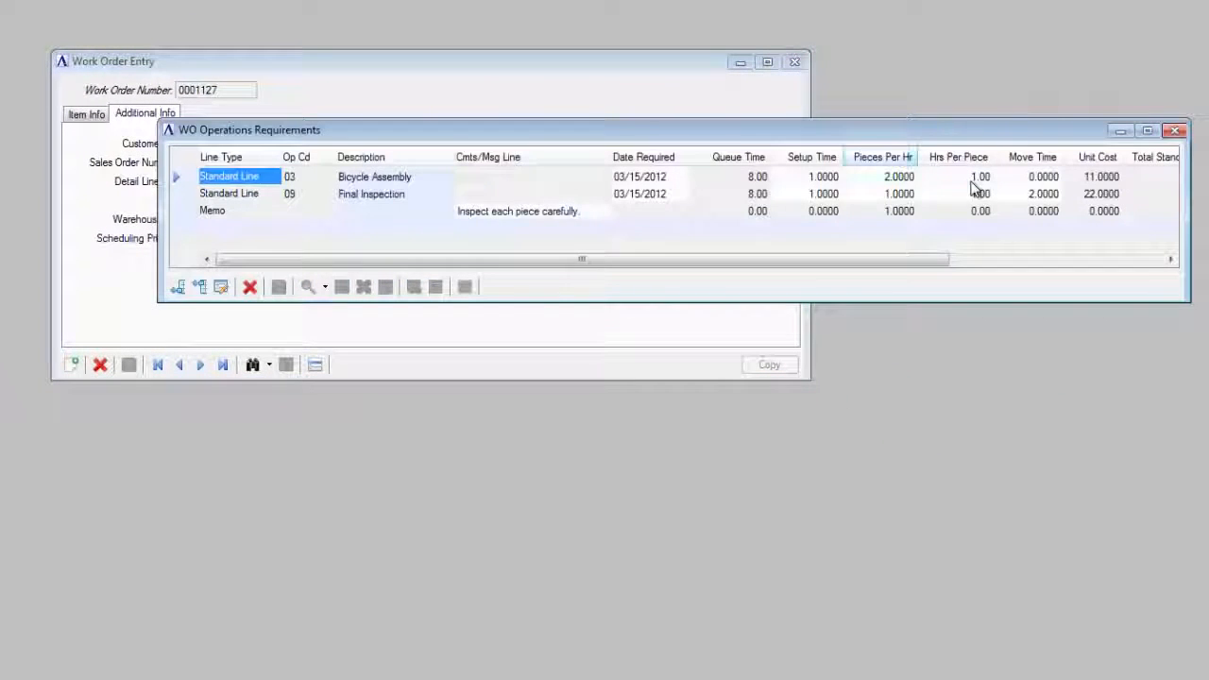
pyautogui.click(1175, 130)
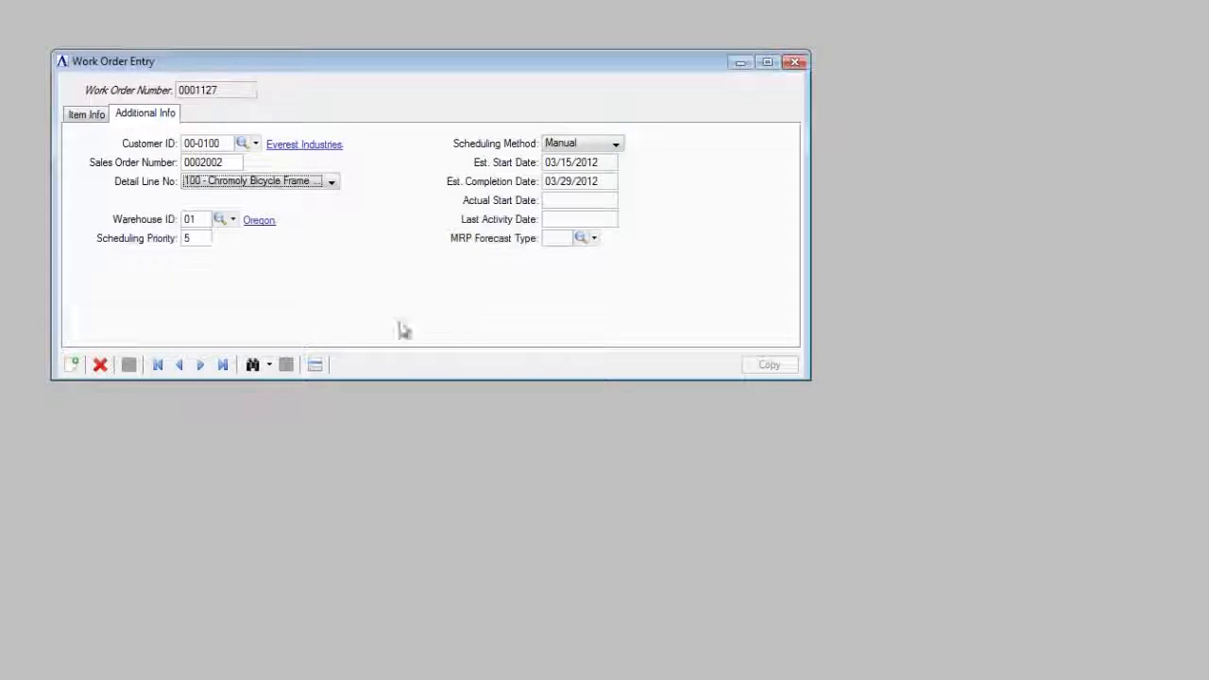
# Step: Release the bicycle frame work order with both the work order traveler and the pick list set to print
pyautogui.click(314, 367)
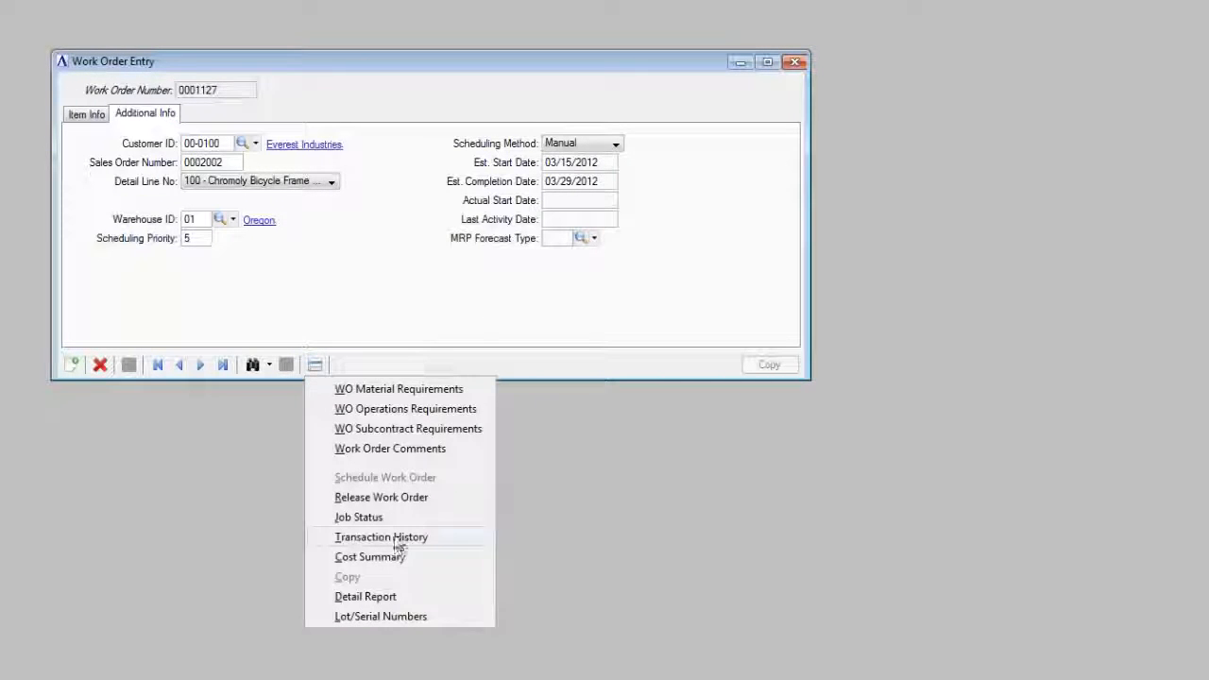
pyautogui.click(381, 499)
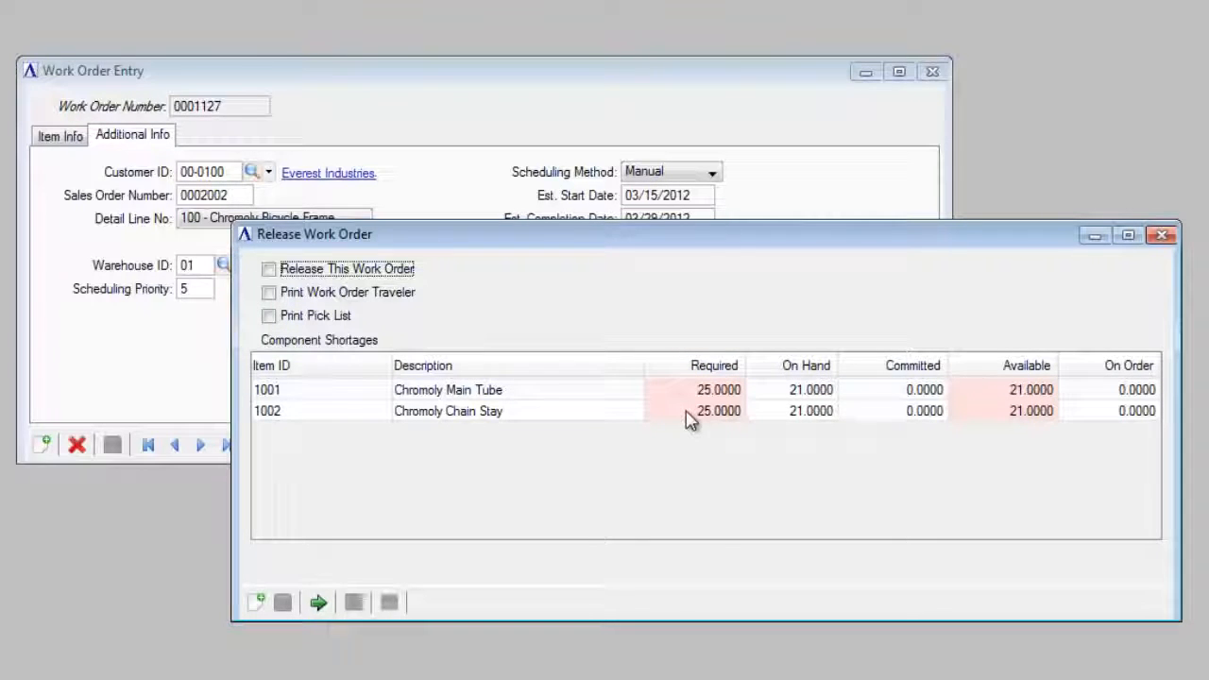
pyautogui.click(268, 270)
pyautogui.click(270, 293)
pyautogui.click(269, 316)
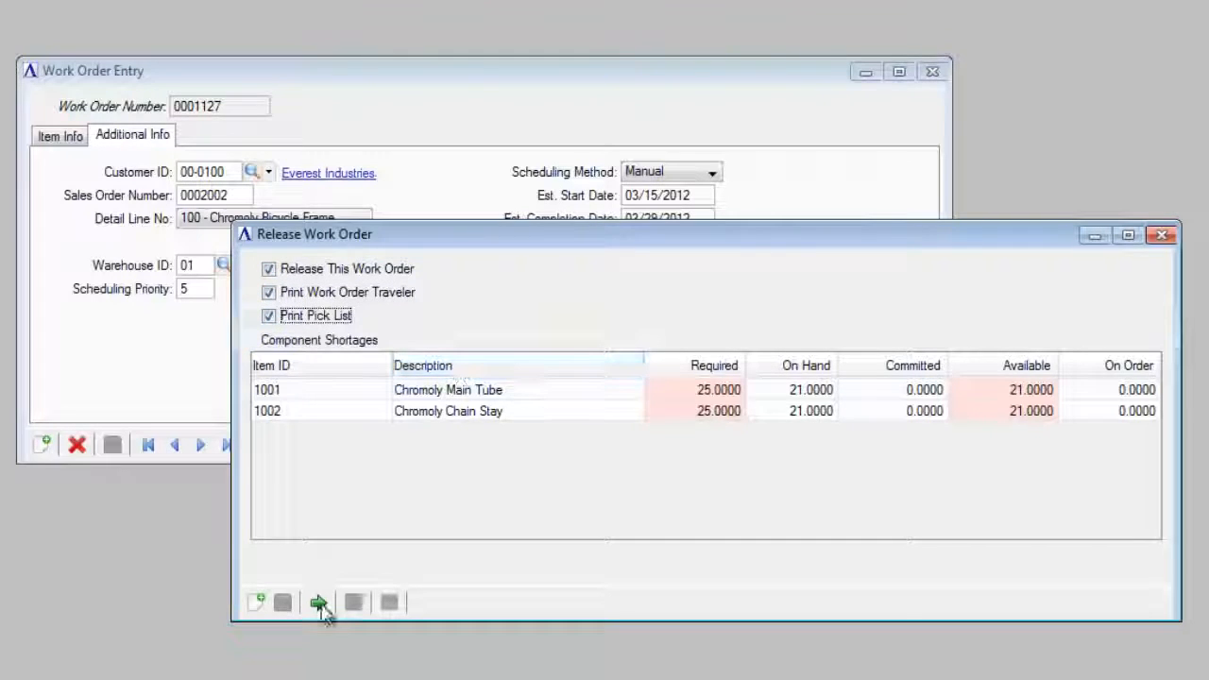
pyautogui.click(318, 603)
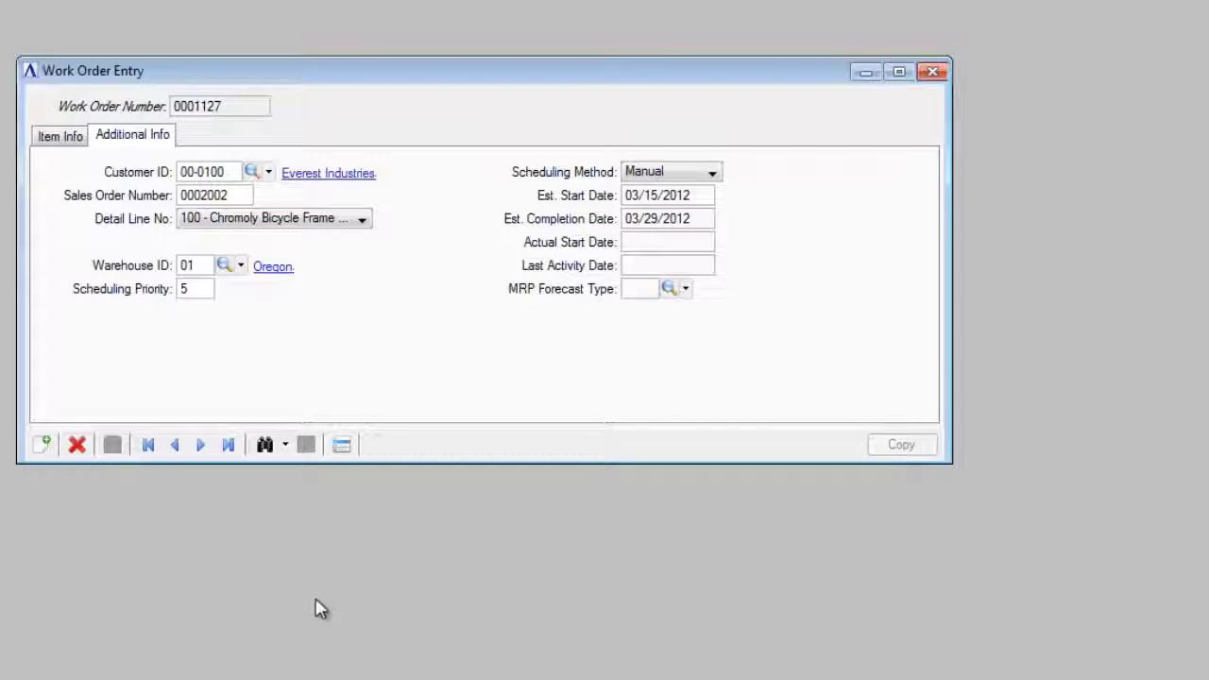
# Step: Schedule the frame work order with the Manual method from 03/15/2012 to 03/29/2012, and save the record to clear the form
pyautogui.click(343, 446)
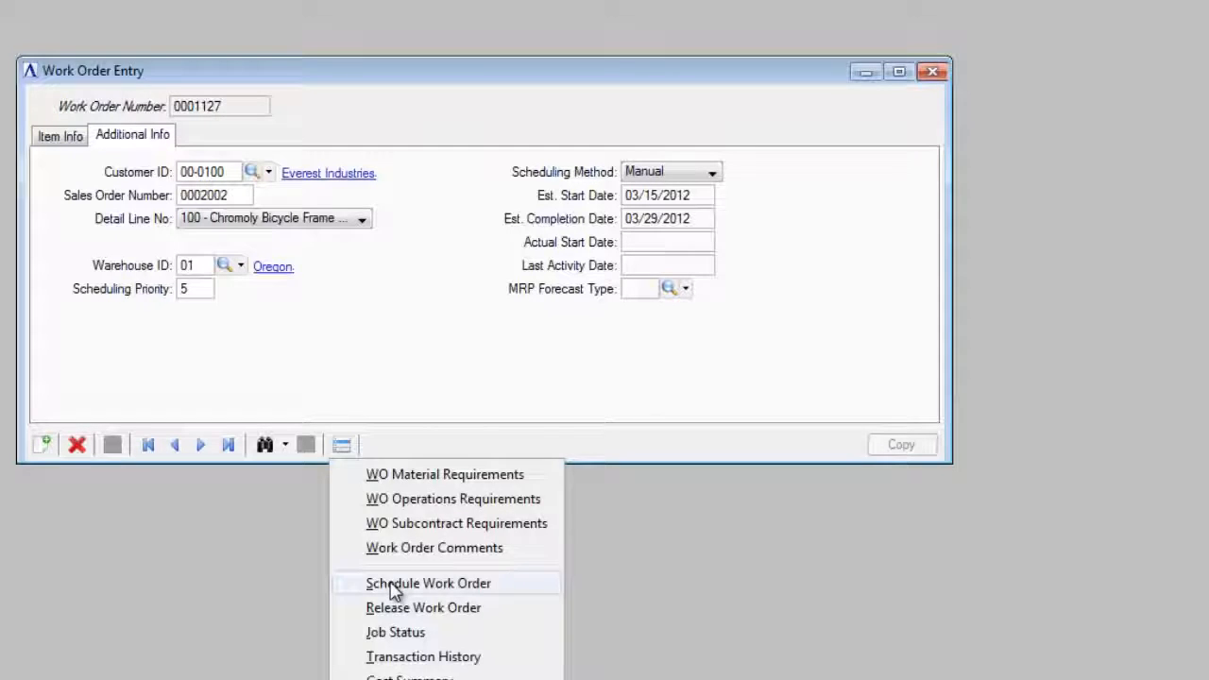
pyautogui.click(391, 583)
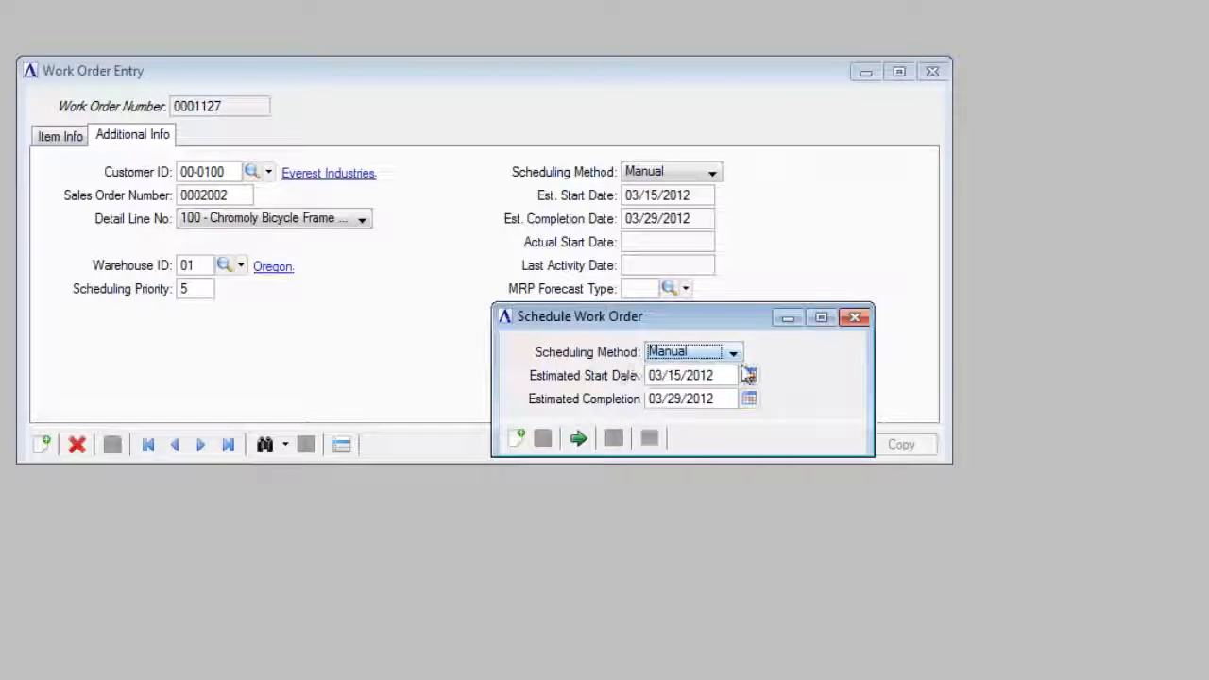
pyautogui.click(579, 439)
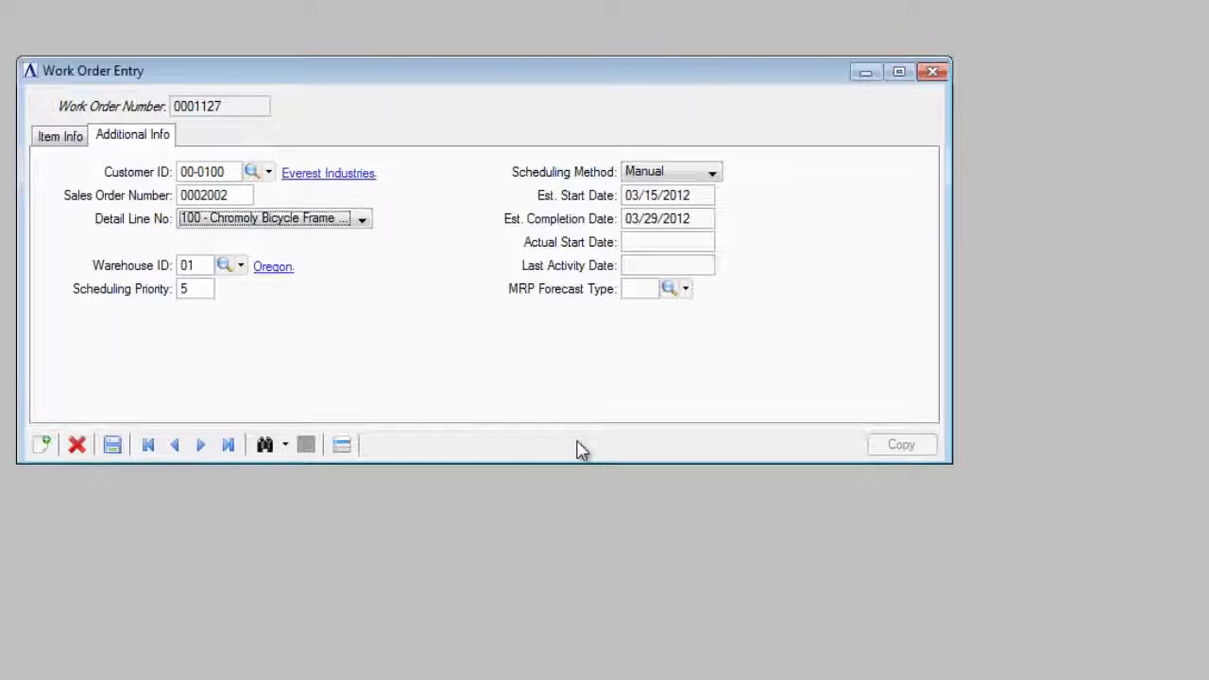
pyautogui.click(61, 136)
pyautogui.click(40, 444)
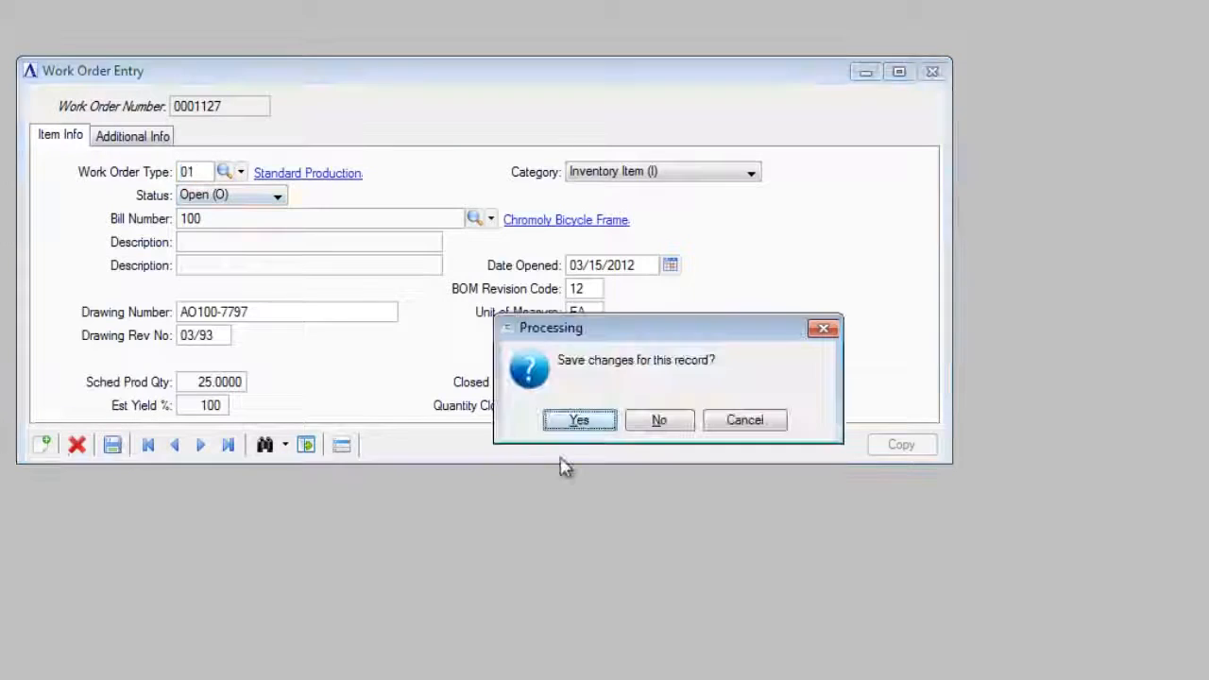
pyautogui.click(564, 430)
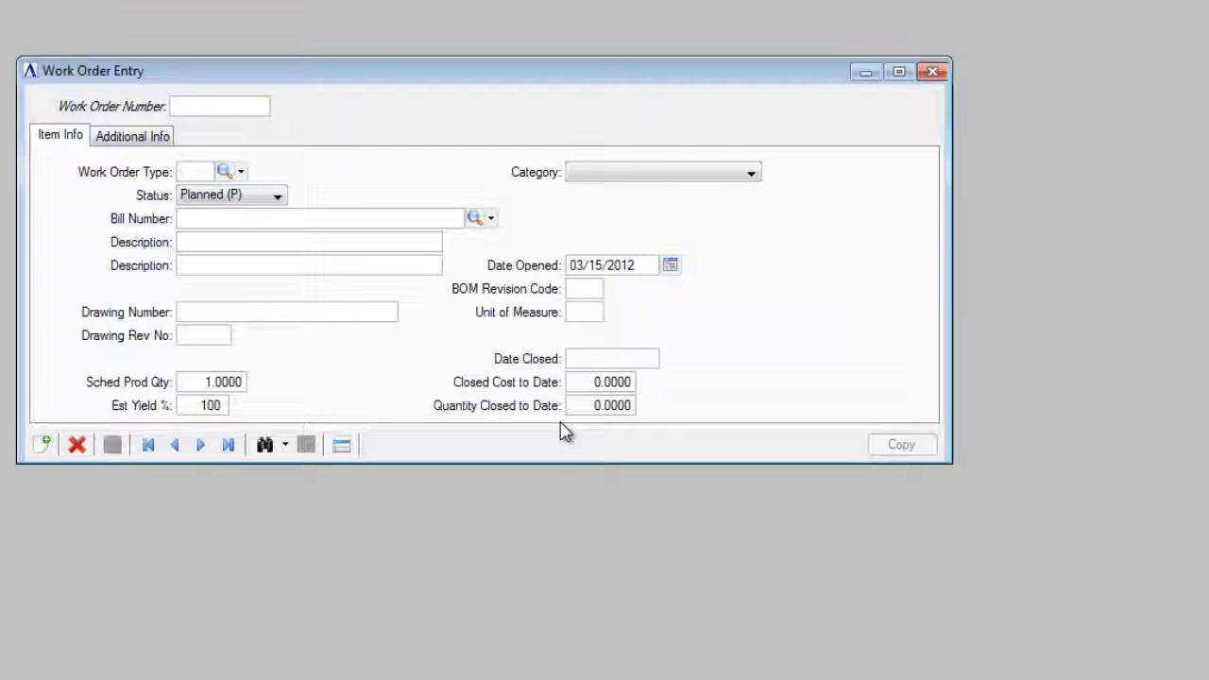
# Step: Create and save the next work order for bill number 1001 with type 01 Standard Production and a scheduled quantity of 10
pyautogui.press('Return')
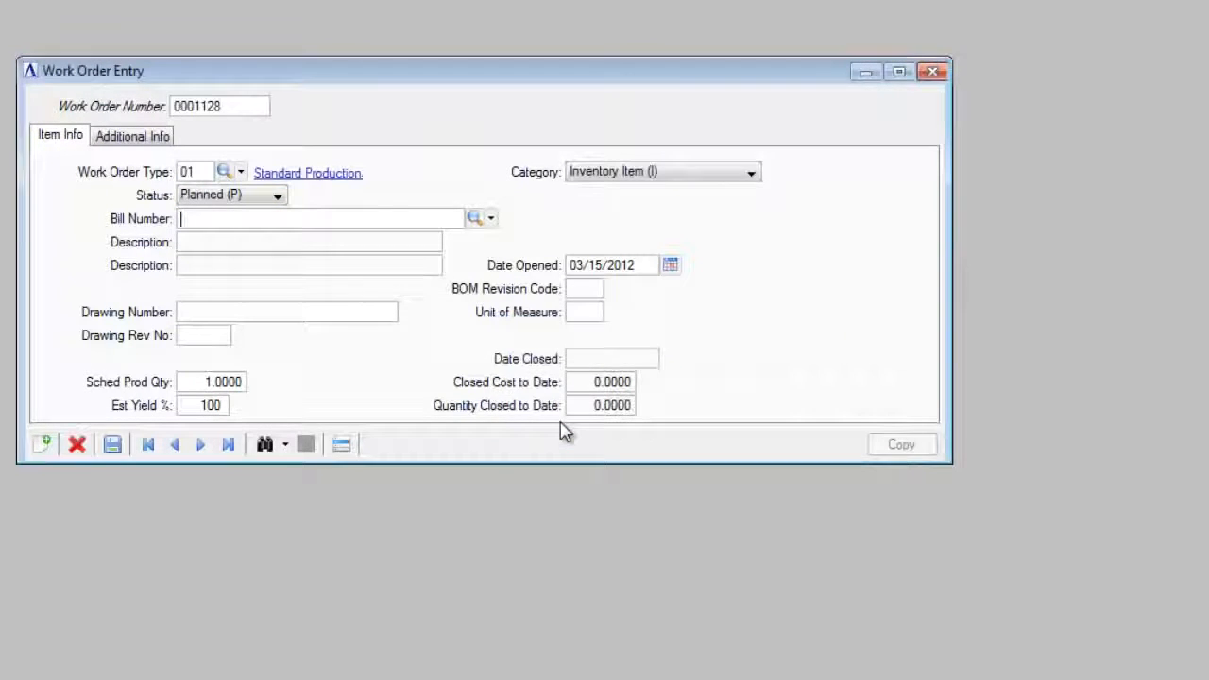
pyautogui.write('1001')
pyautogui.press('Tab')
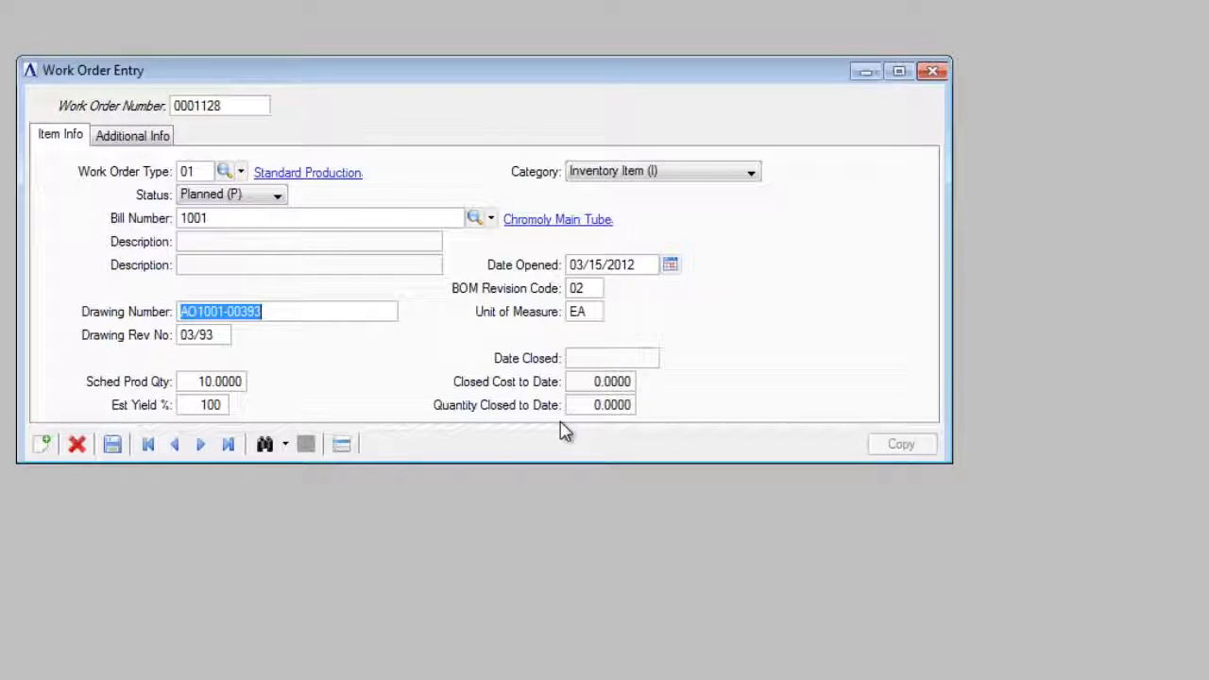
pyautogui.hotkey('ctrl', 's')
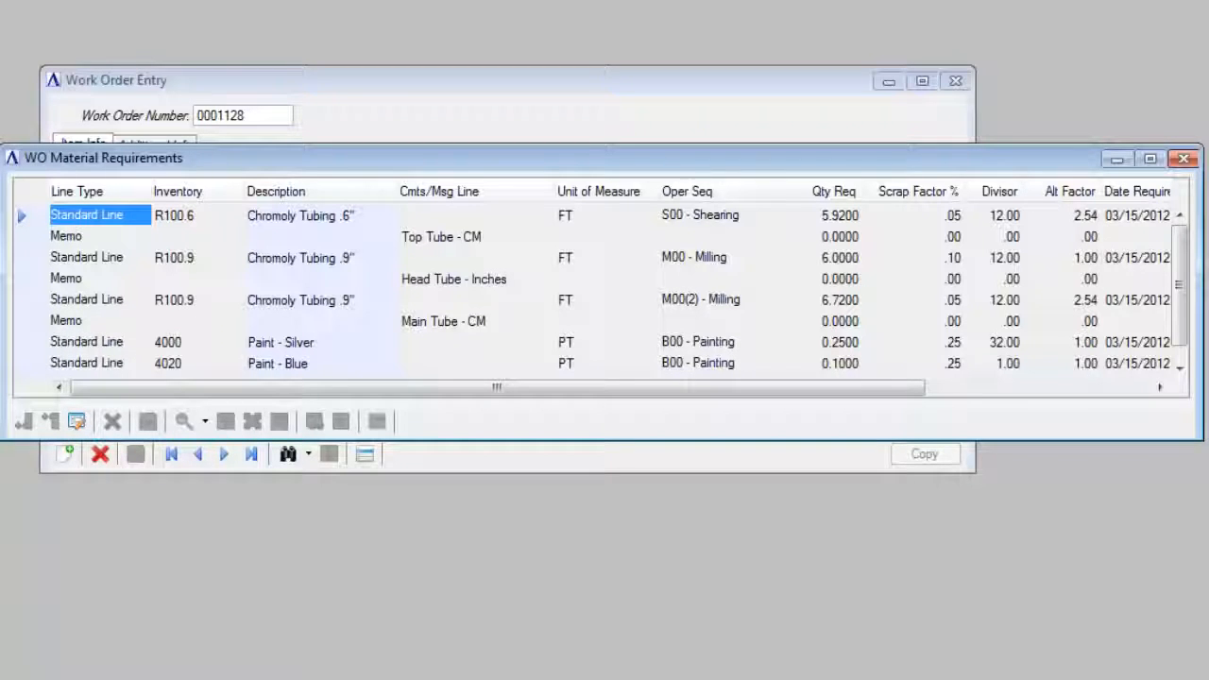
pyautogui.click(1183, 158)
# Step: Release the Chromoly Main Tube work order with the traveler and pick list set to print
pyautogui.click(365, 455)
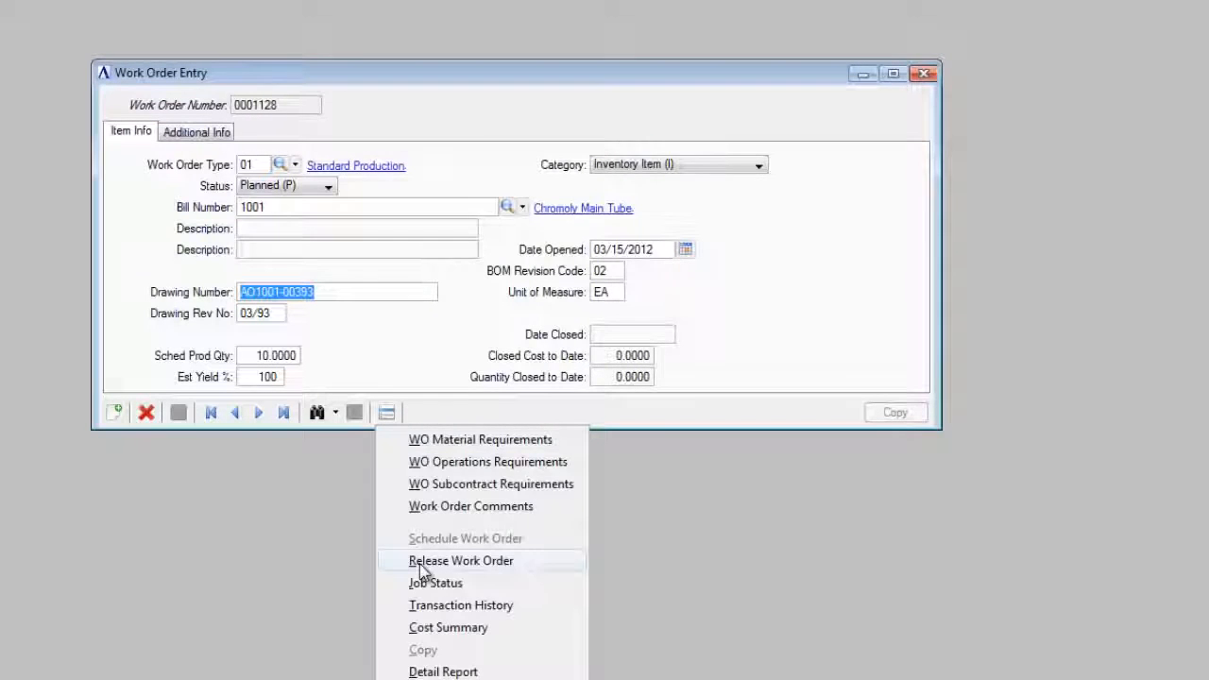
pyautogui.click(420, 564)
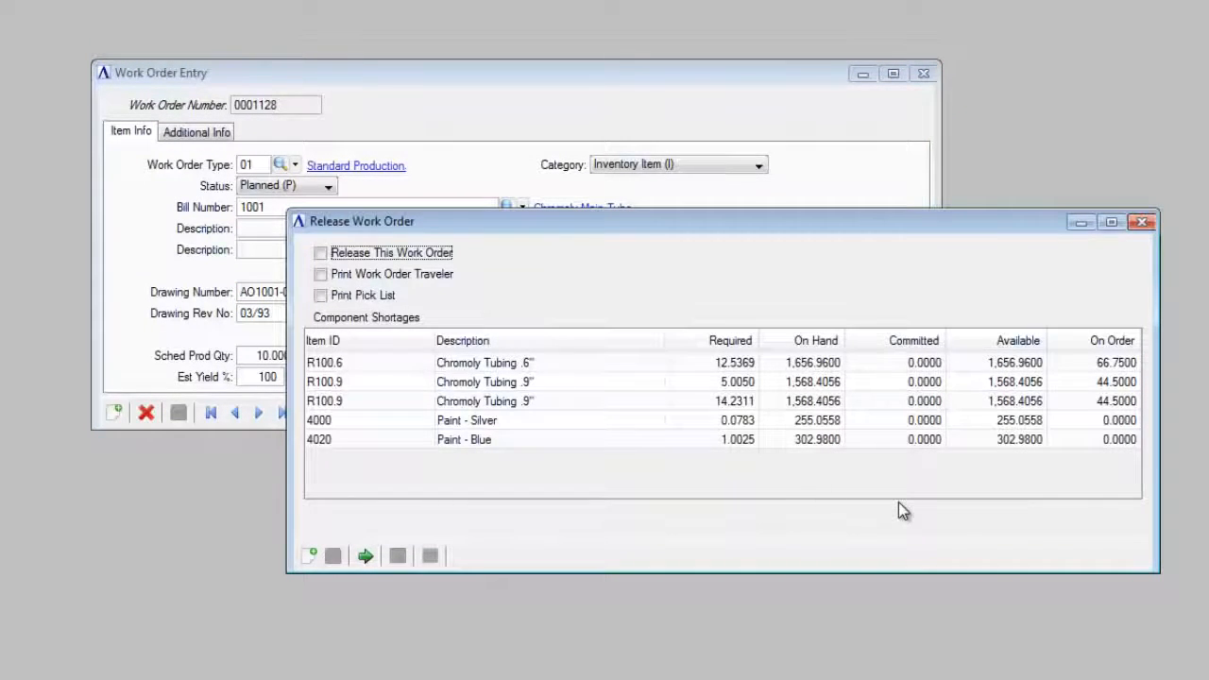
pyautogui.click(322, 253)
pyautogui.click(321, 274)
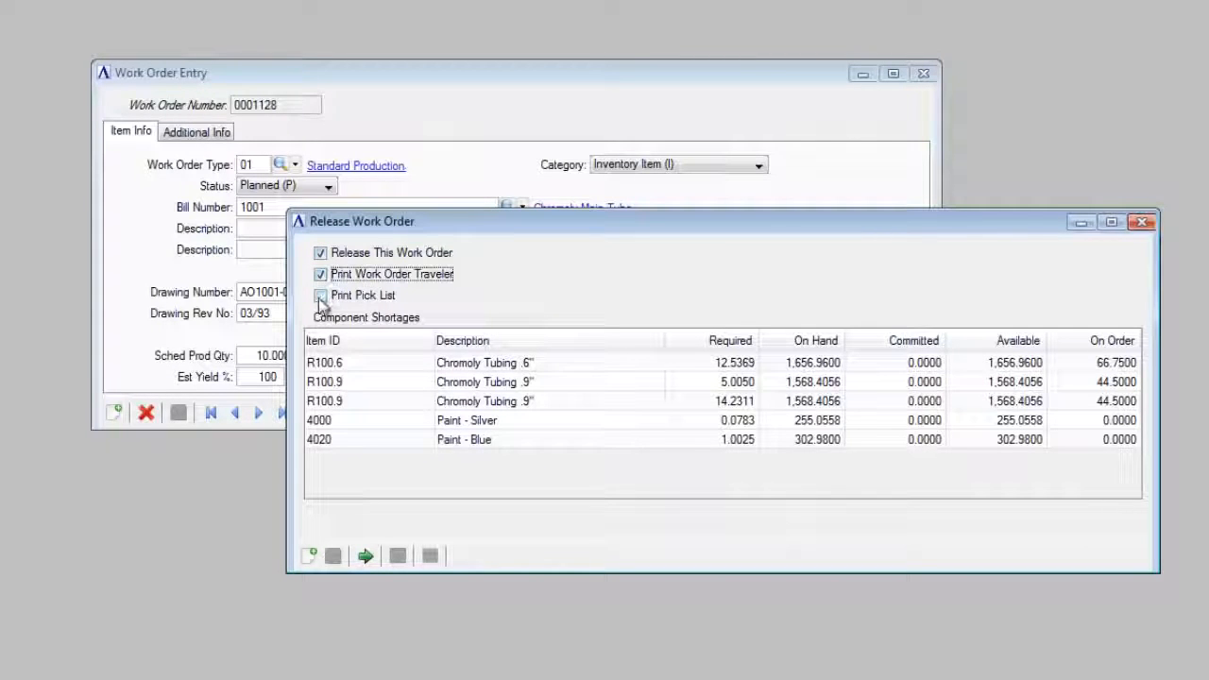
pyautogui.click(321, 294)
pyautogui.click(365, 556)
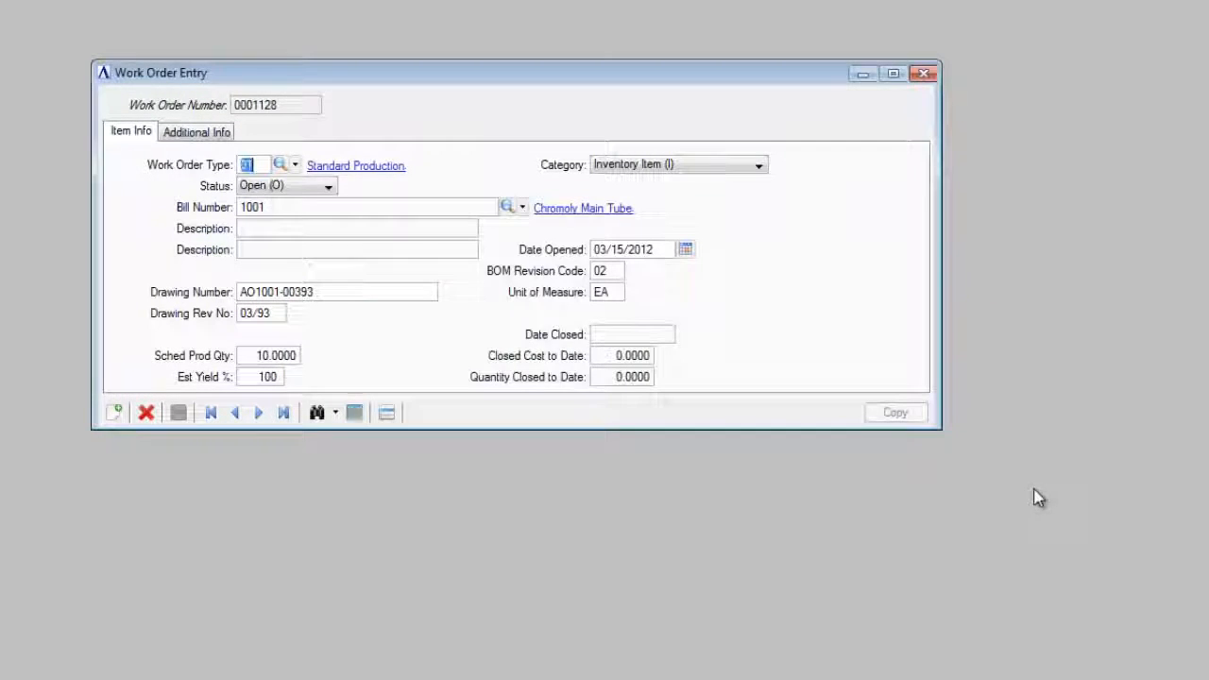
# Step: Schedule the main tube work order with the Manual method from 03/15/2012 to 03/18/2012, and close the work order form
pyautogui.click(386, 413)
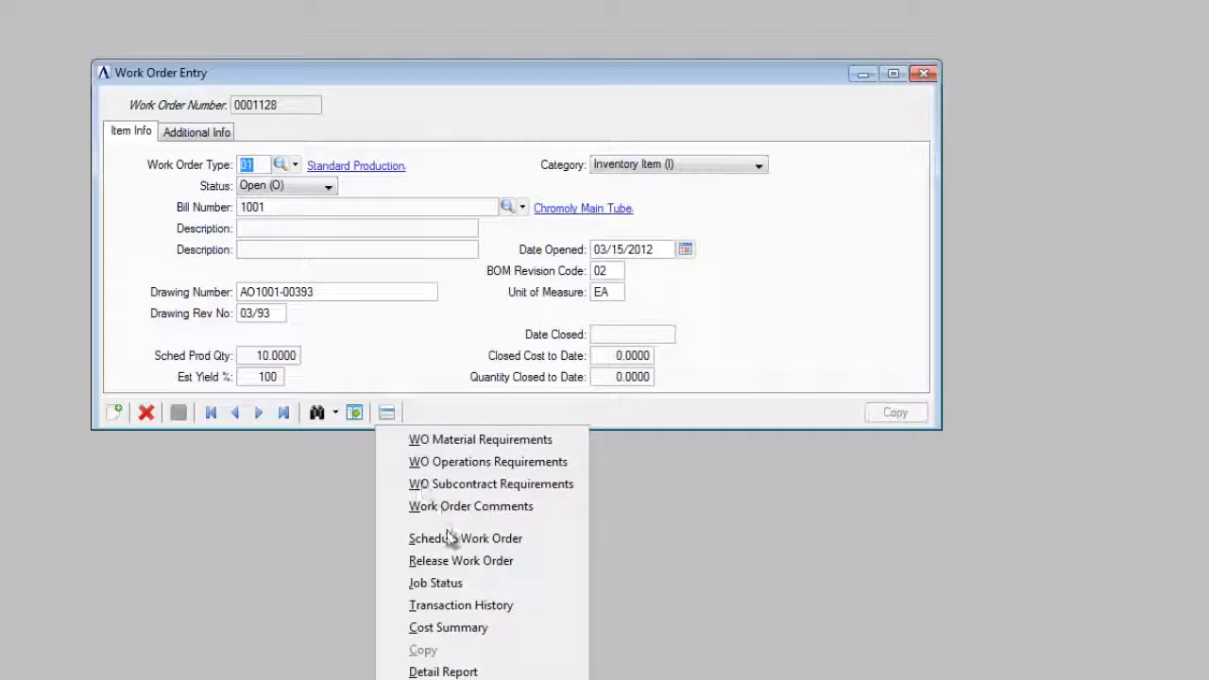
pyautogui.click(408, 537)
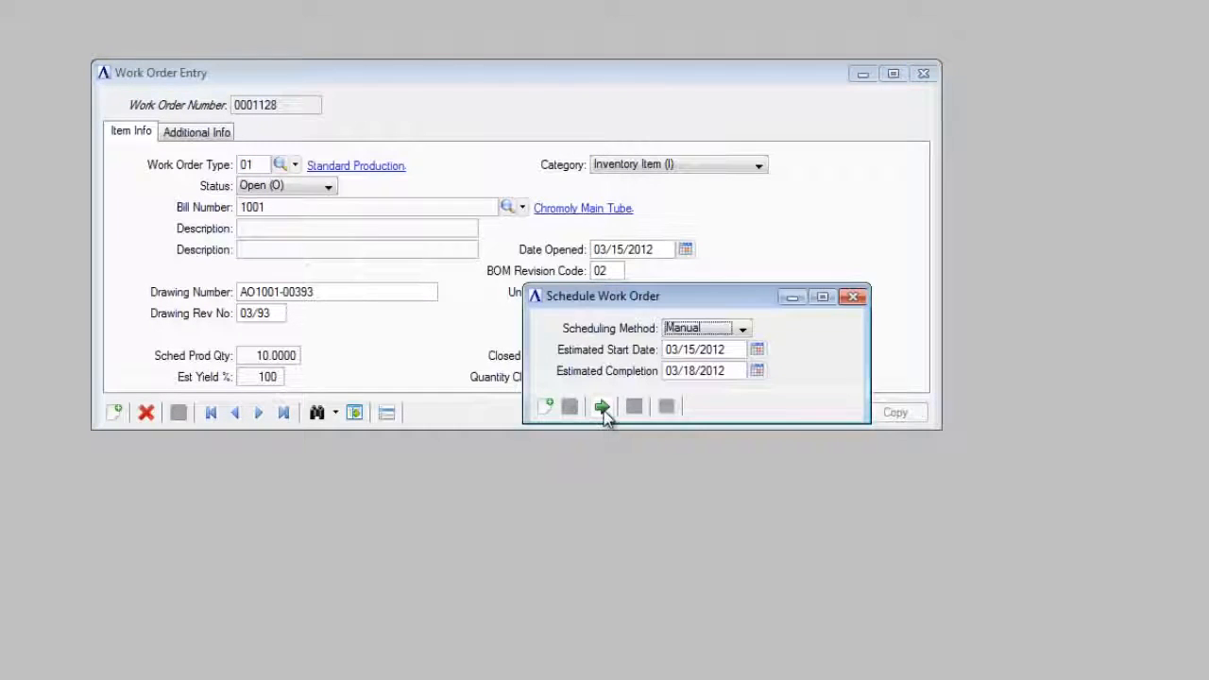
pyautogui.click(603, 409)
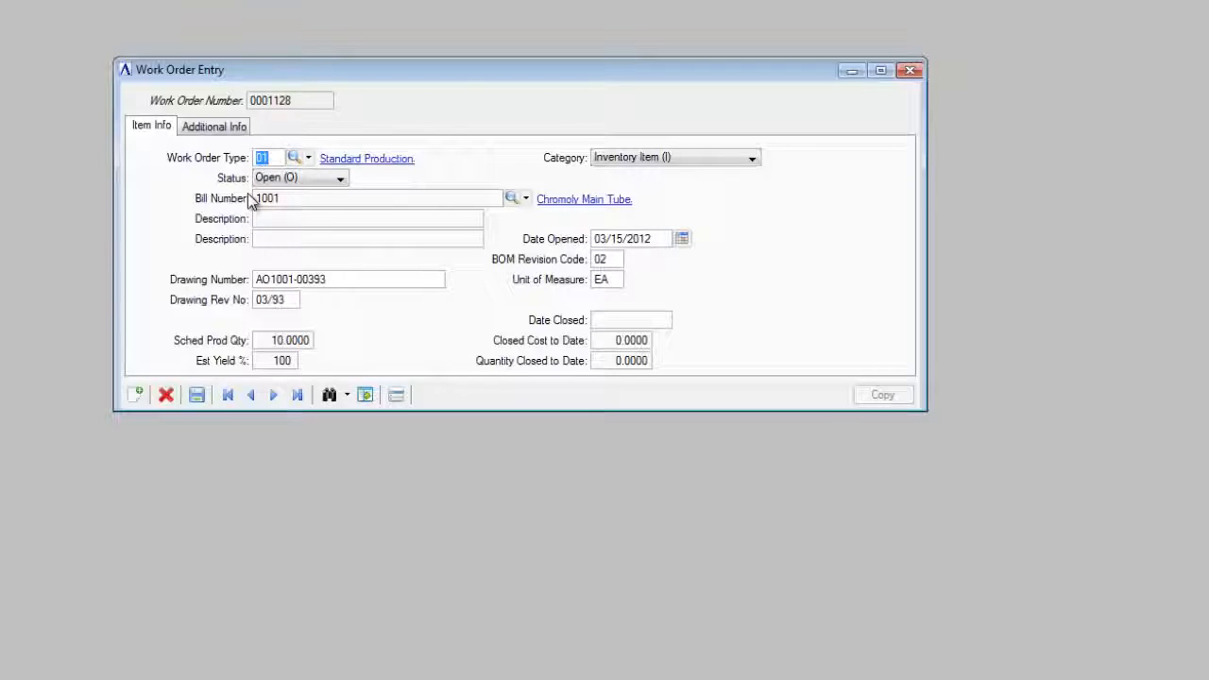
pyautogui.click(910, 71)
pyautogui.click(597, 376)
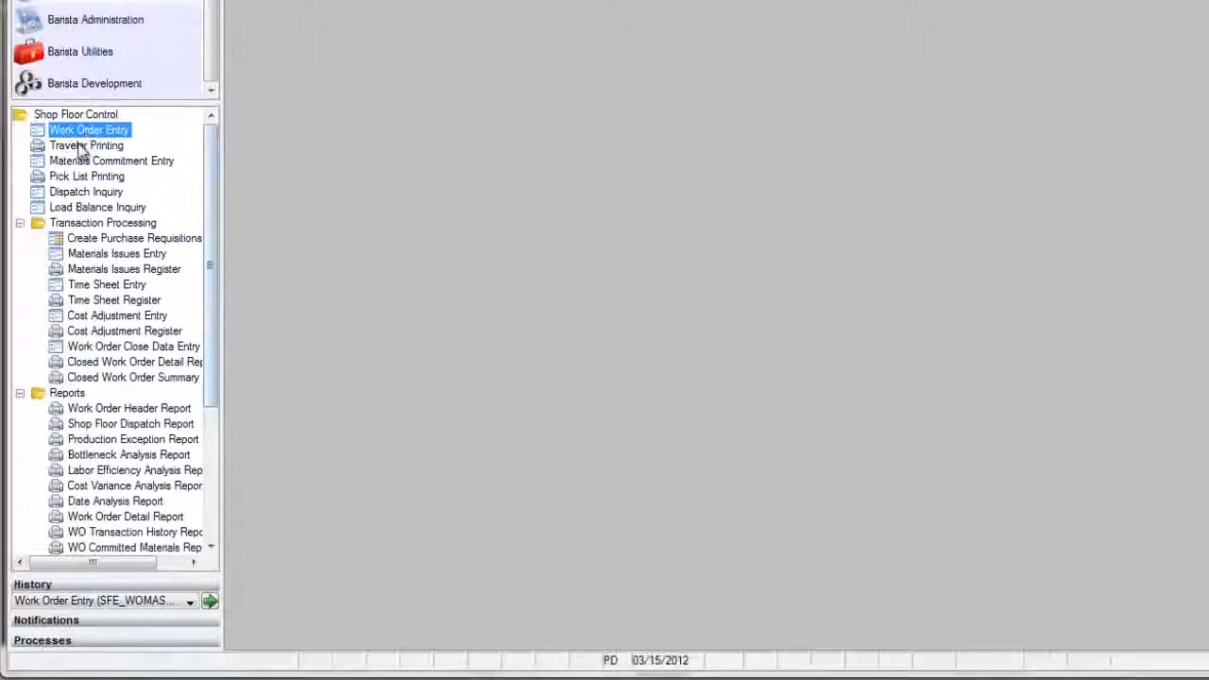
# Step: Run the work order traveler print for all queued work orders and enlarge the report preview to 125%
pyautogui.doubleClick(83, 147)
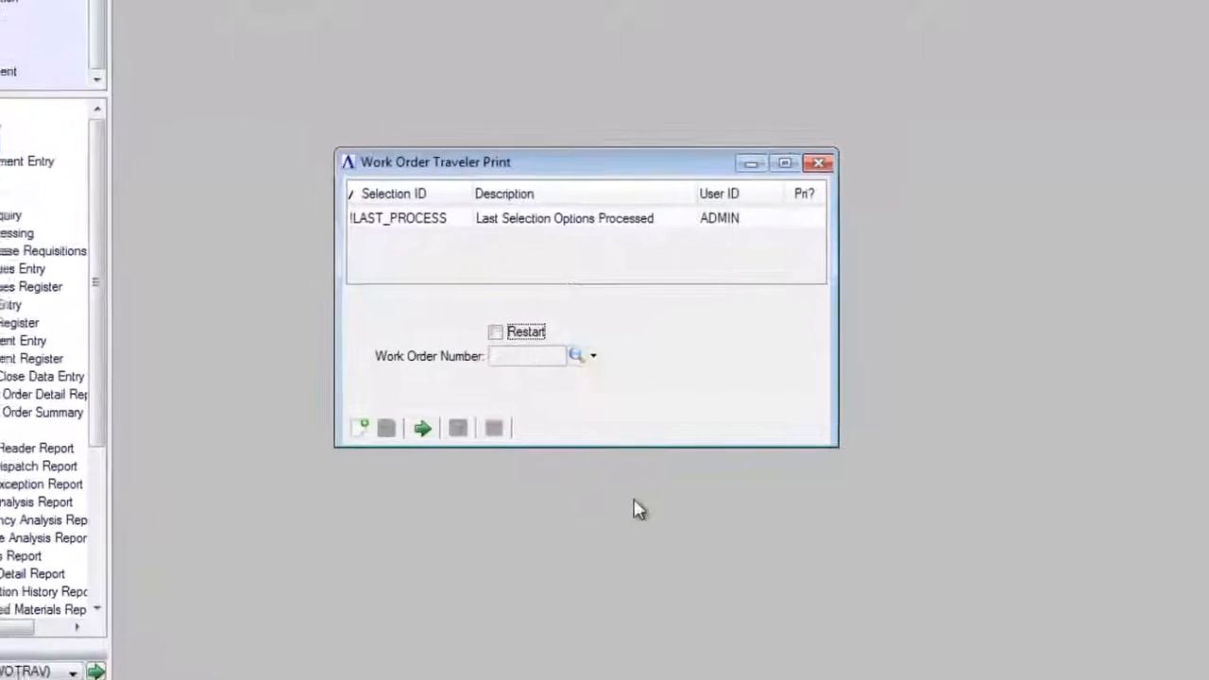
pyautogui.click(343, 477)
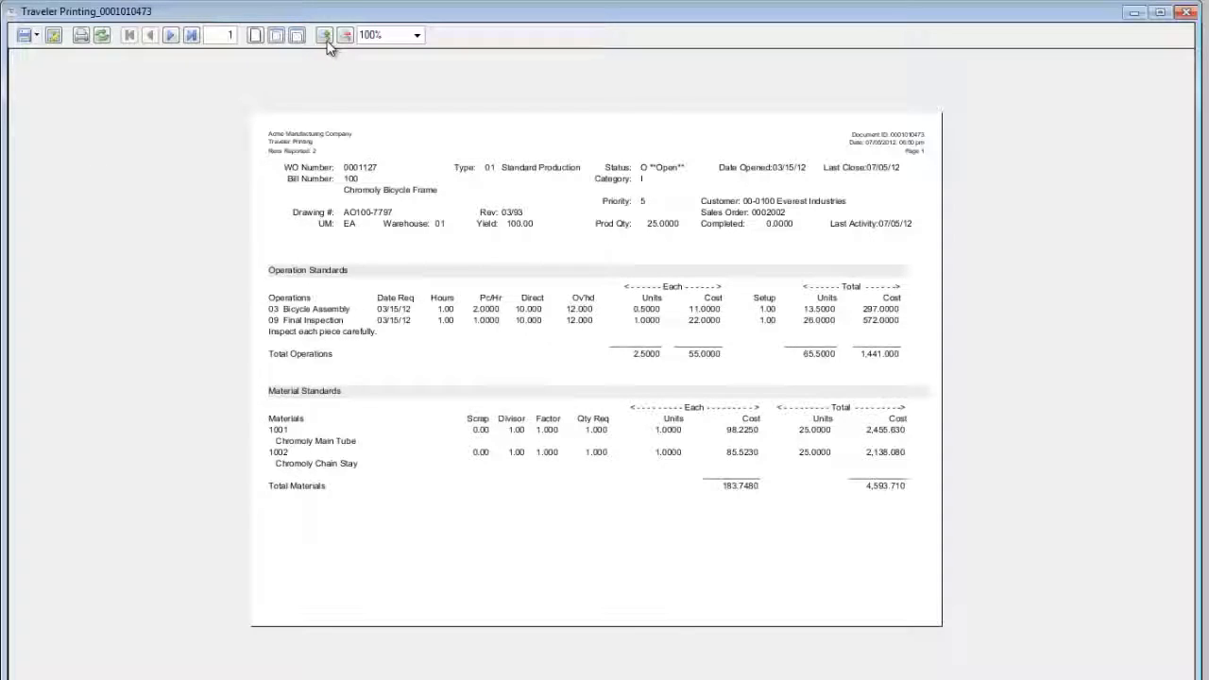
pyautogui.click(324, 36)
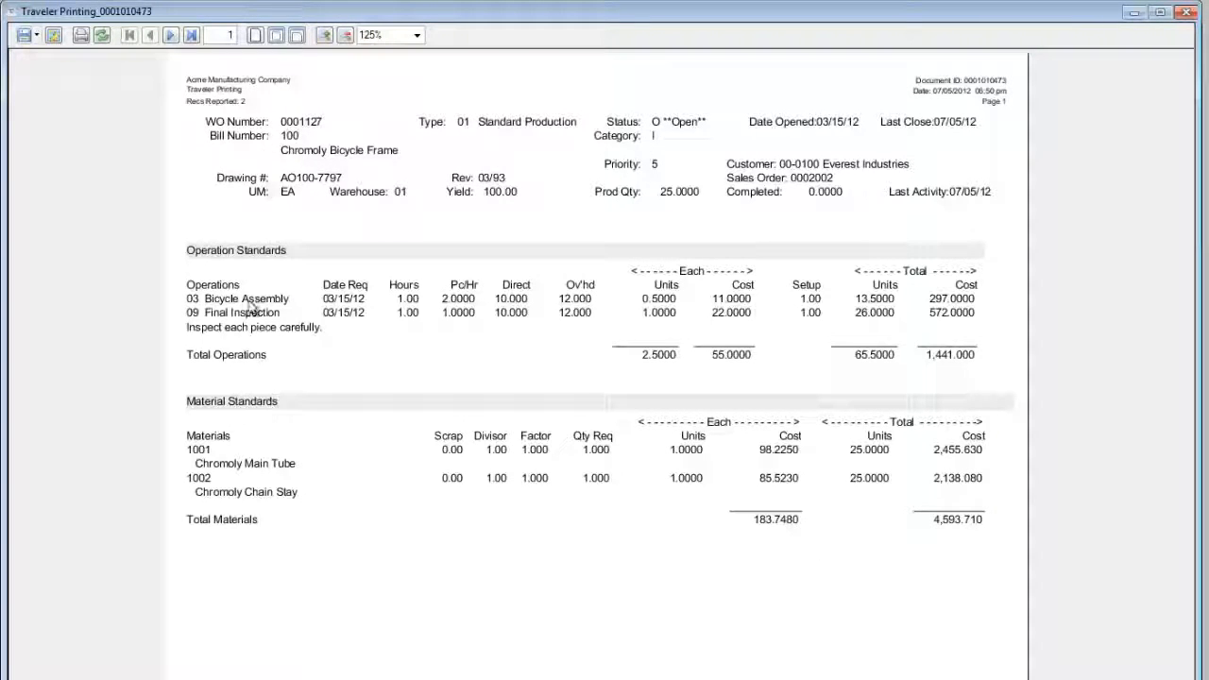
# Step: Review the traveler pages for the bicycle frame and main tube, and decline clearing the traveler print file
pyautogui.click(170, 35)
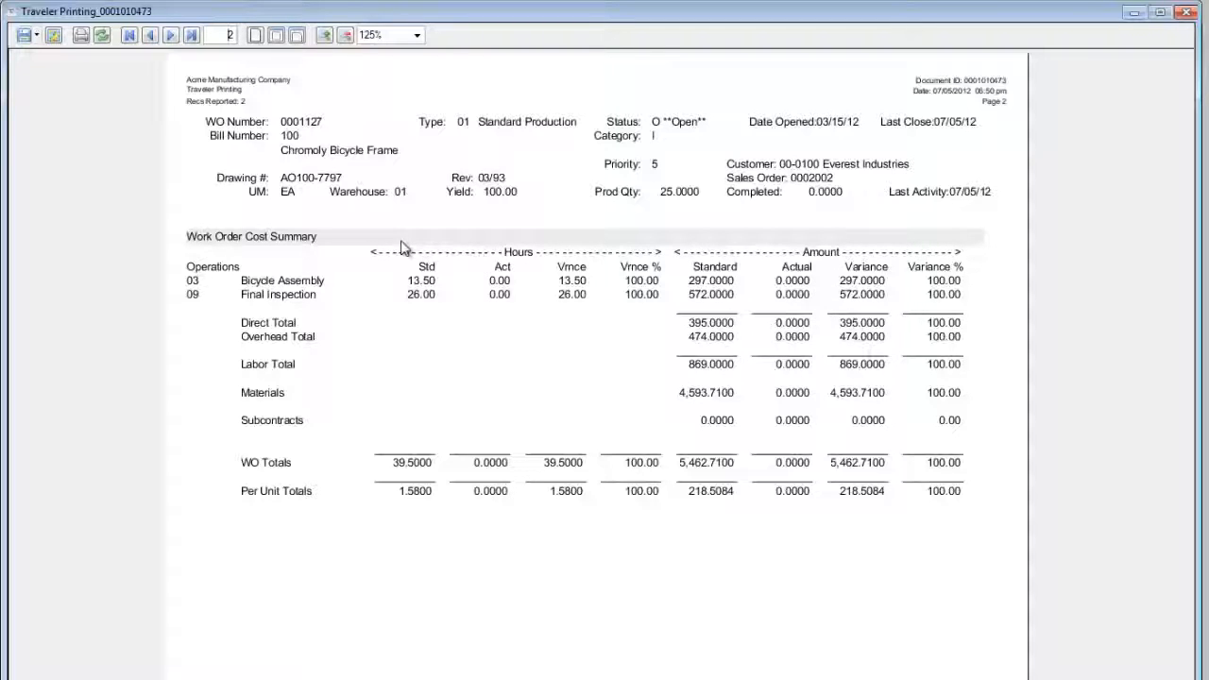
pyautogui.click(170, 35)
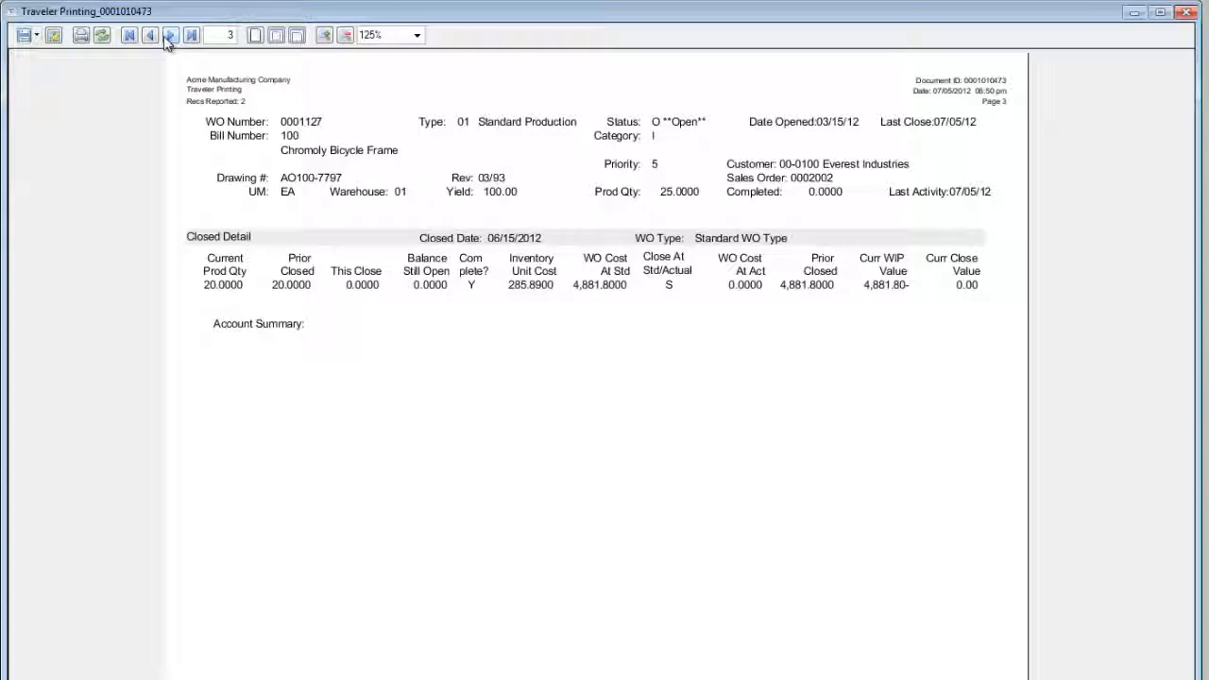
pyautogui.click(170, 35)
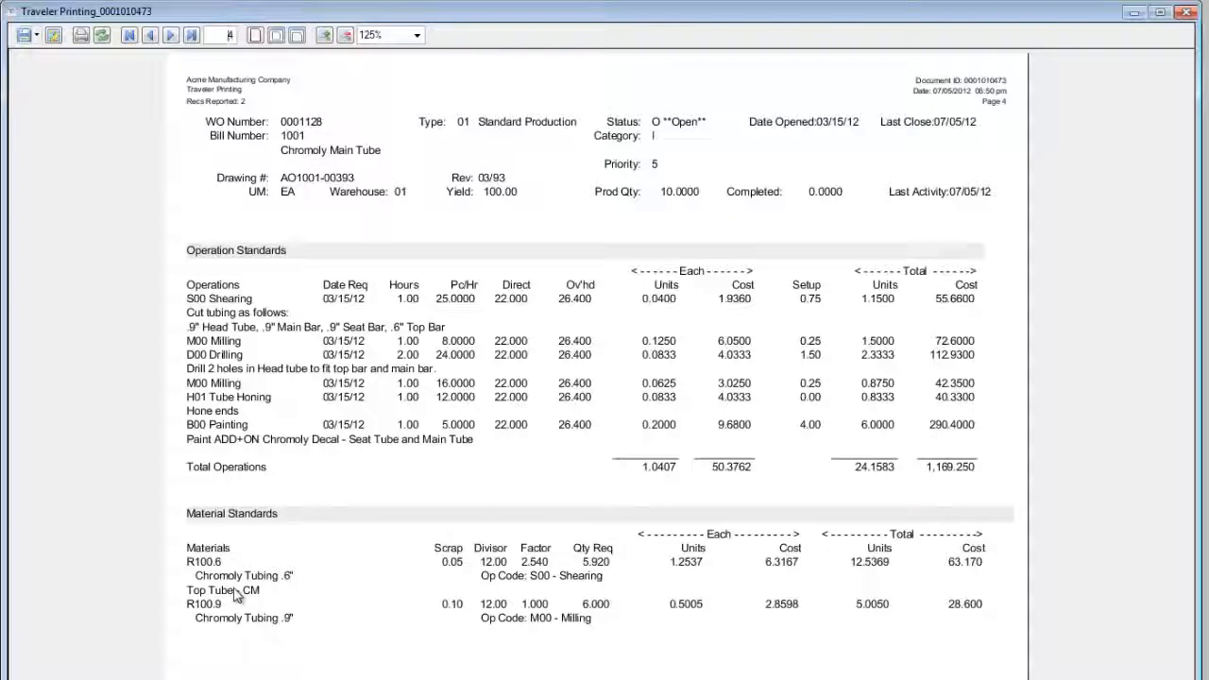
pyautogui.click(171, 35)
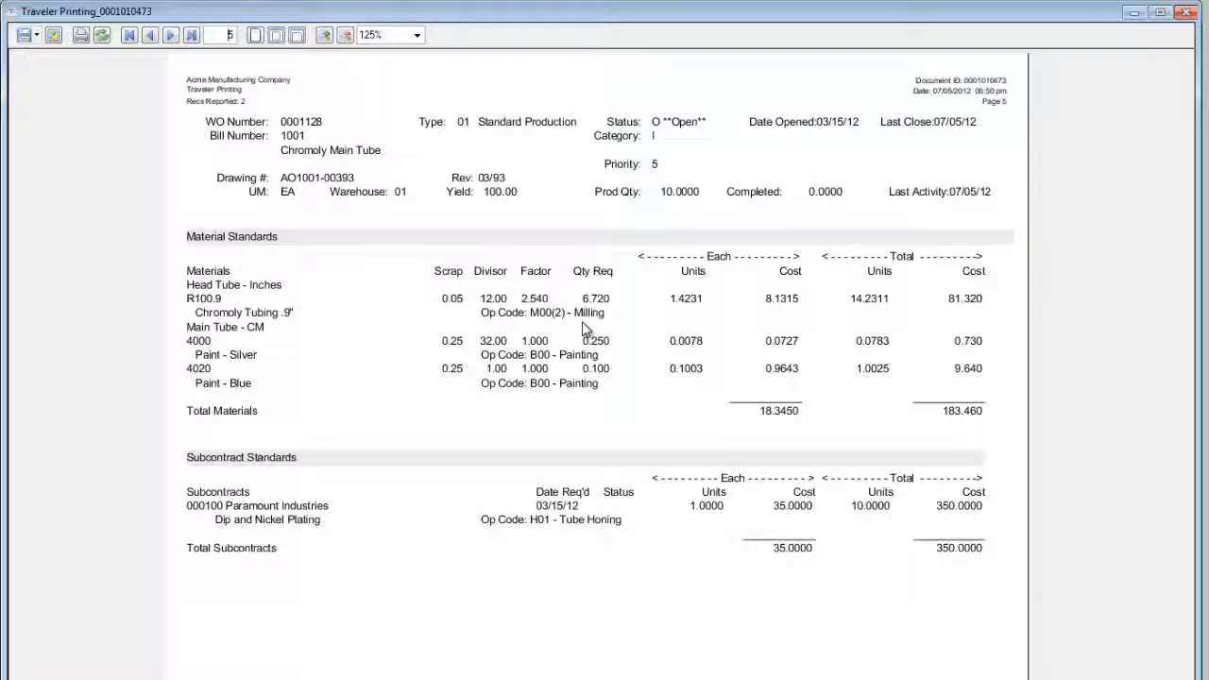
pyautogui.click(148, 39)
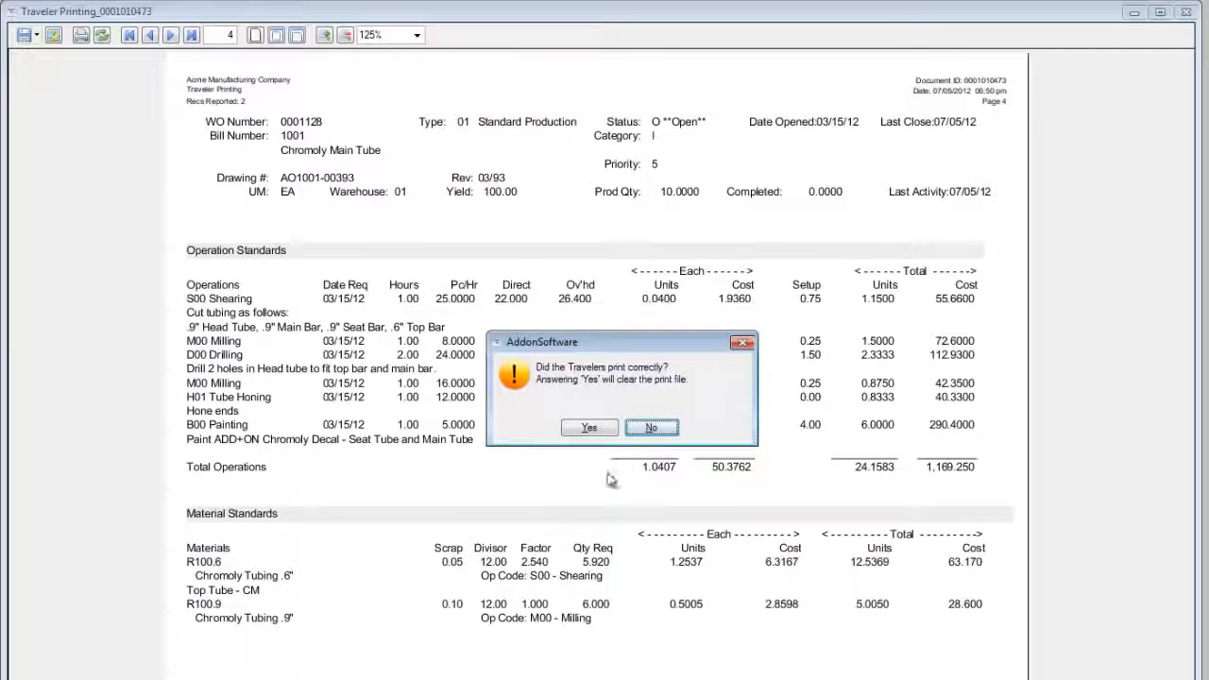
pyautogui.click(652, 430)
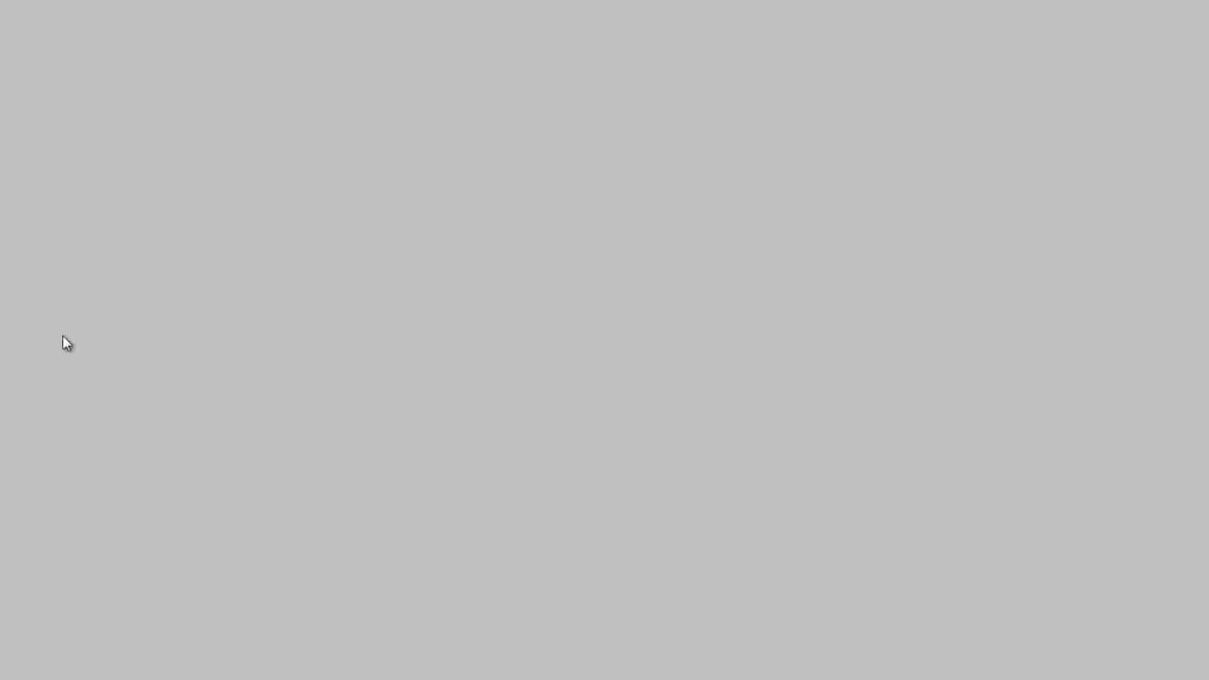
# Step: Run the pick list print in Location sequence and answer No to whether the lists printed correctly
pyautogui.doubleClick(60, 235)
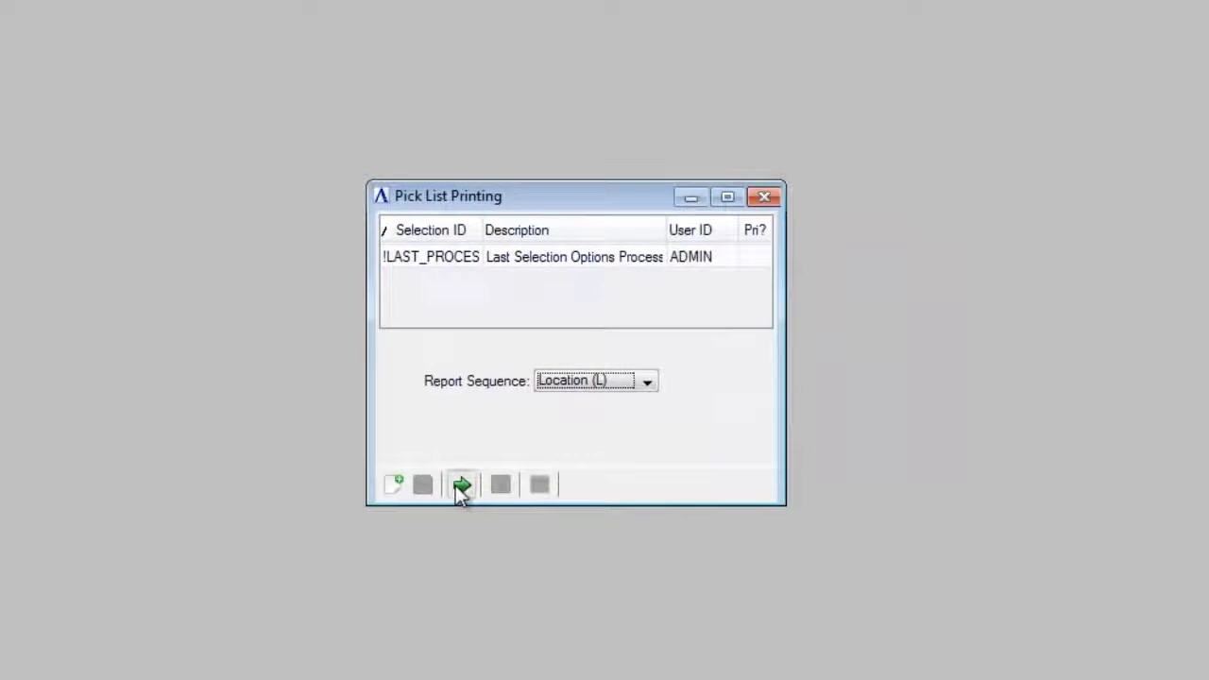
pyautogui.click(457, 487)
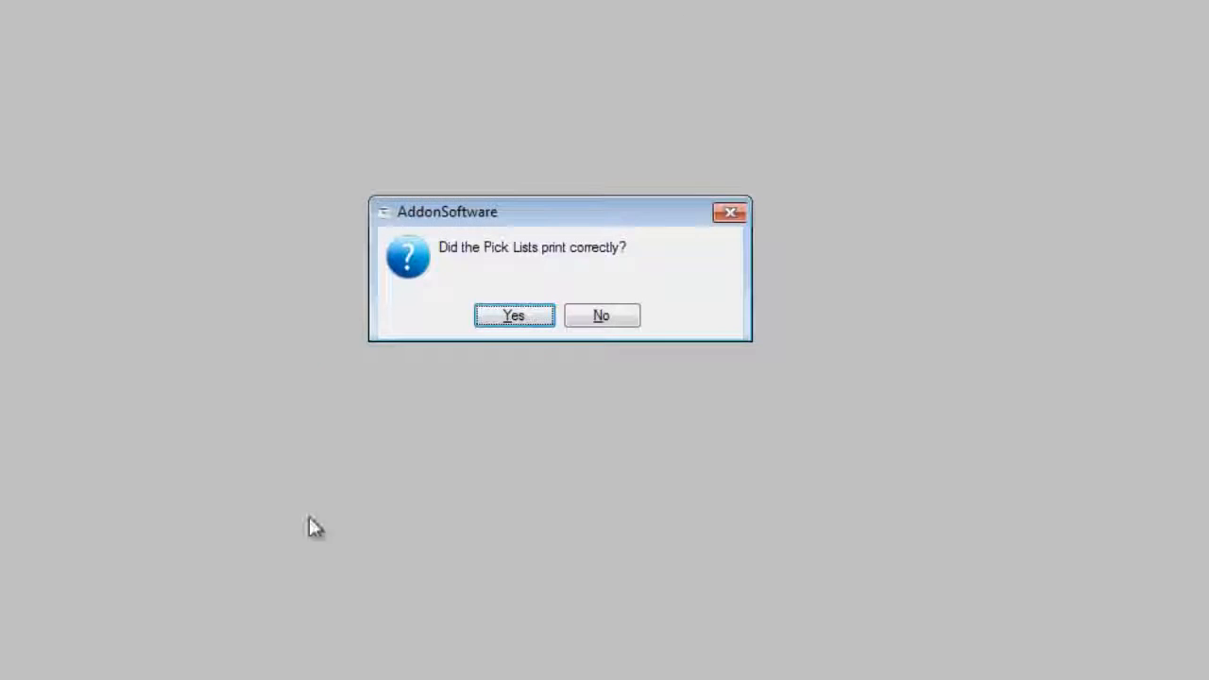
pyautogui.click(608, 319)
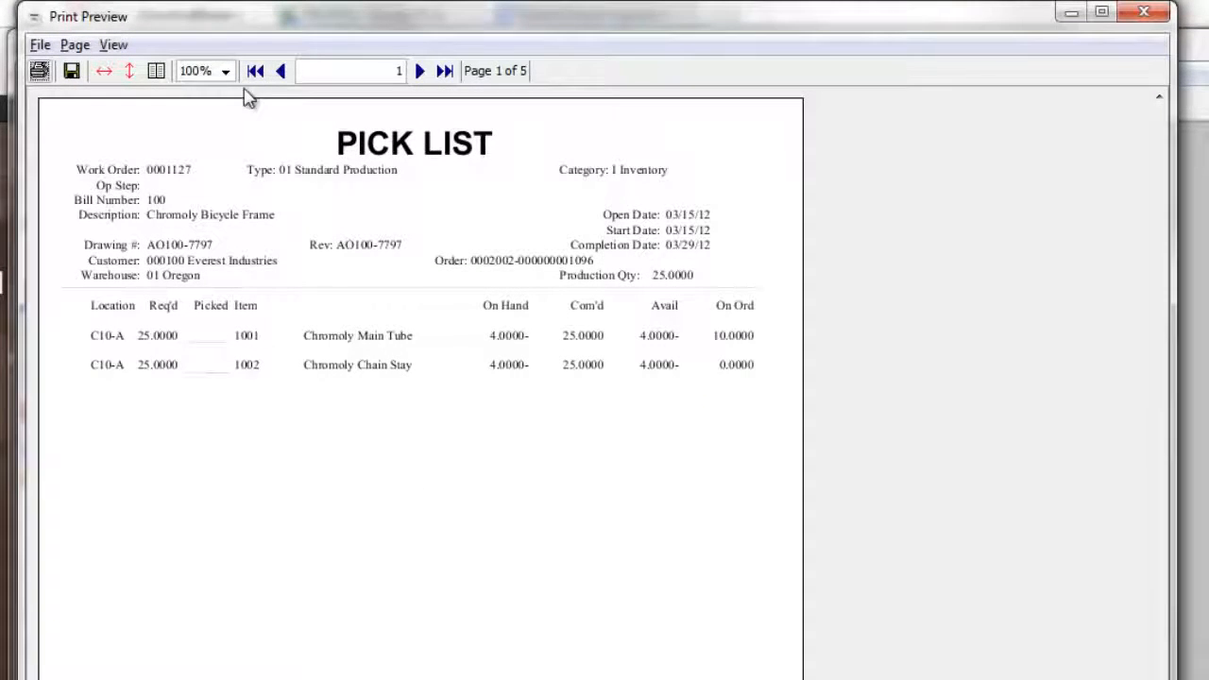
# Step: Examine the frame and main tube pick lists at 150% through page 4, and close the print preview
pyautogui.click(225, 71)
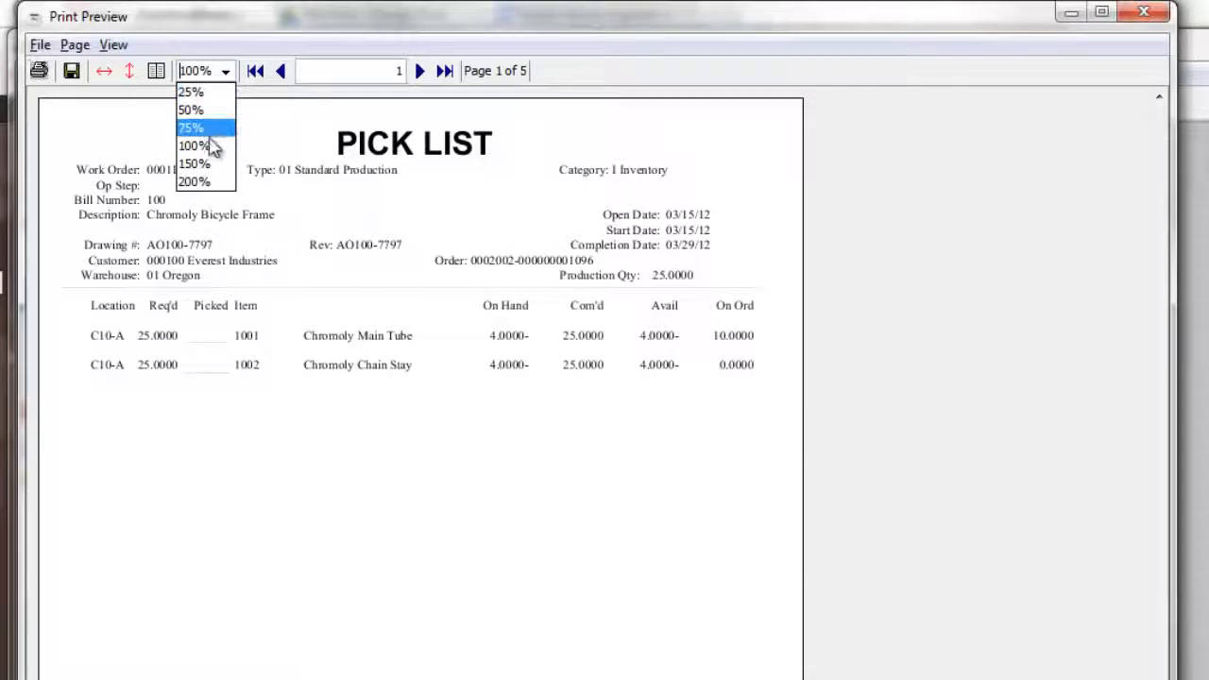
pyautogui.click(194, 162)
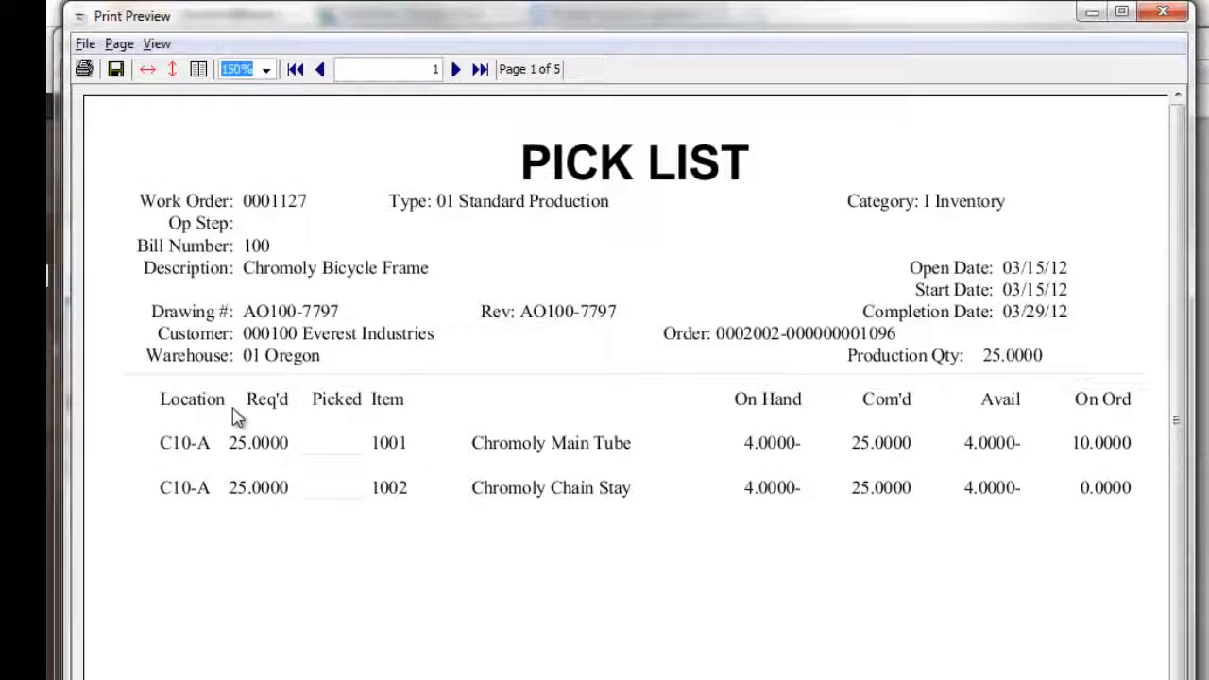
pyautogui.click(456, 70)
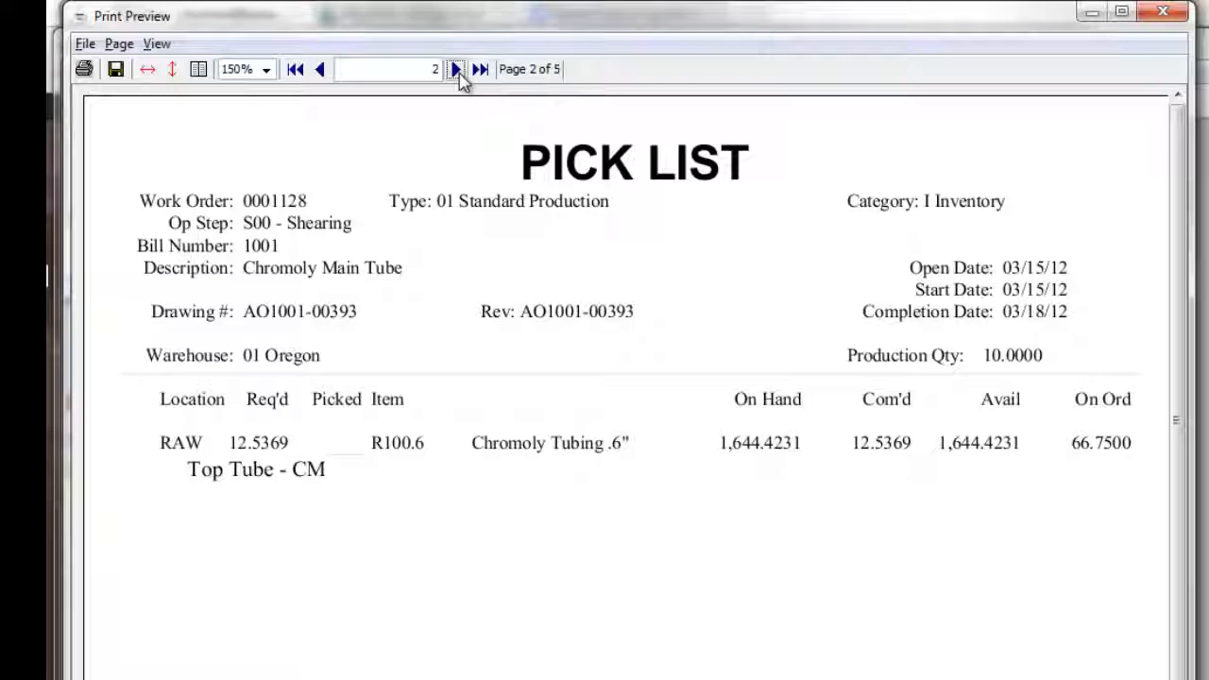
pyautogui.click(457, 70)
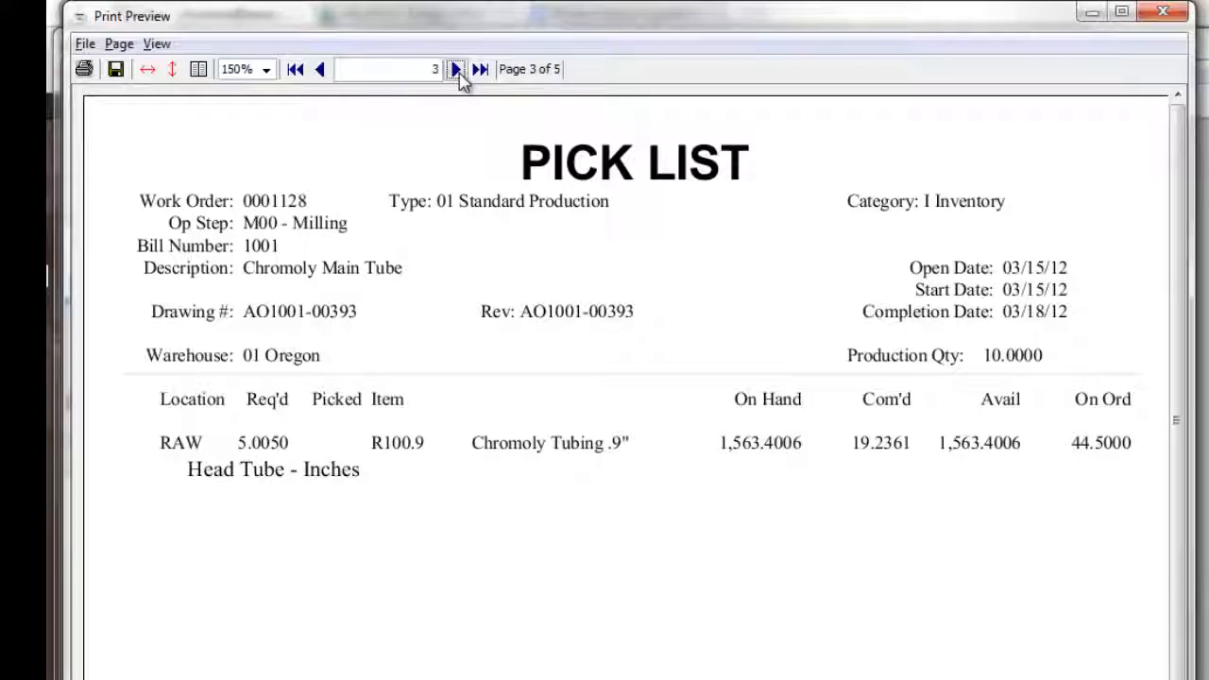
pyautogui.click(458, 70)
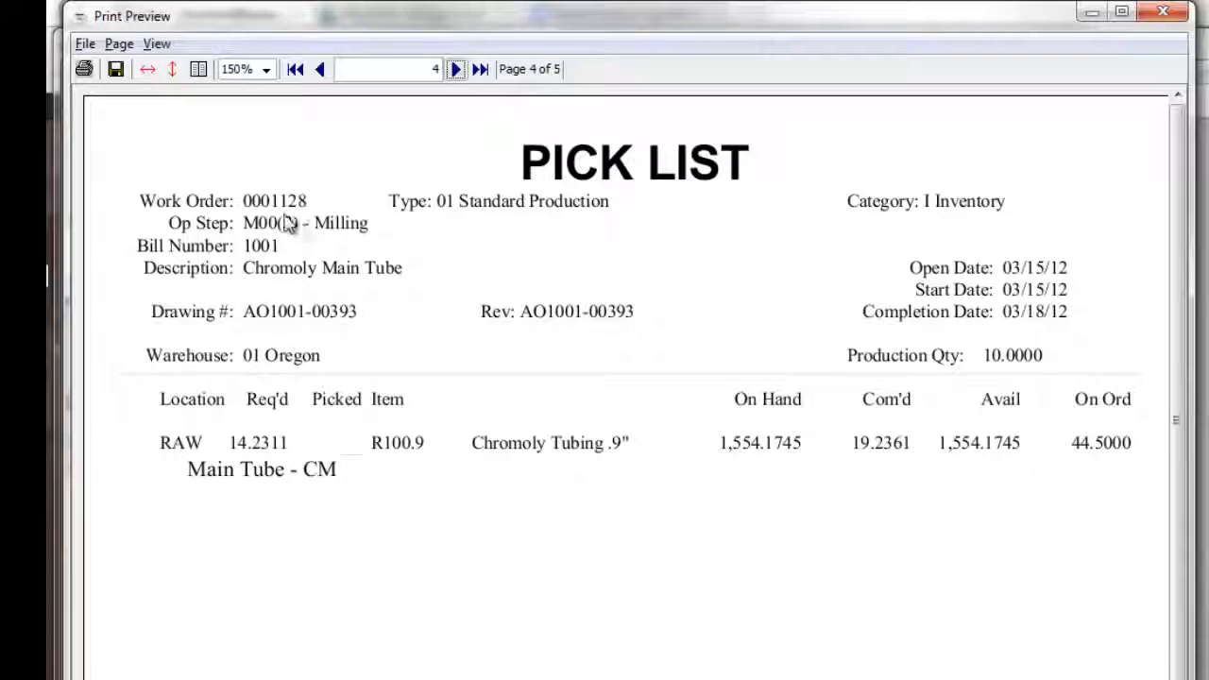
pyautogui.click(1163, 11)
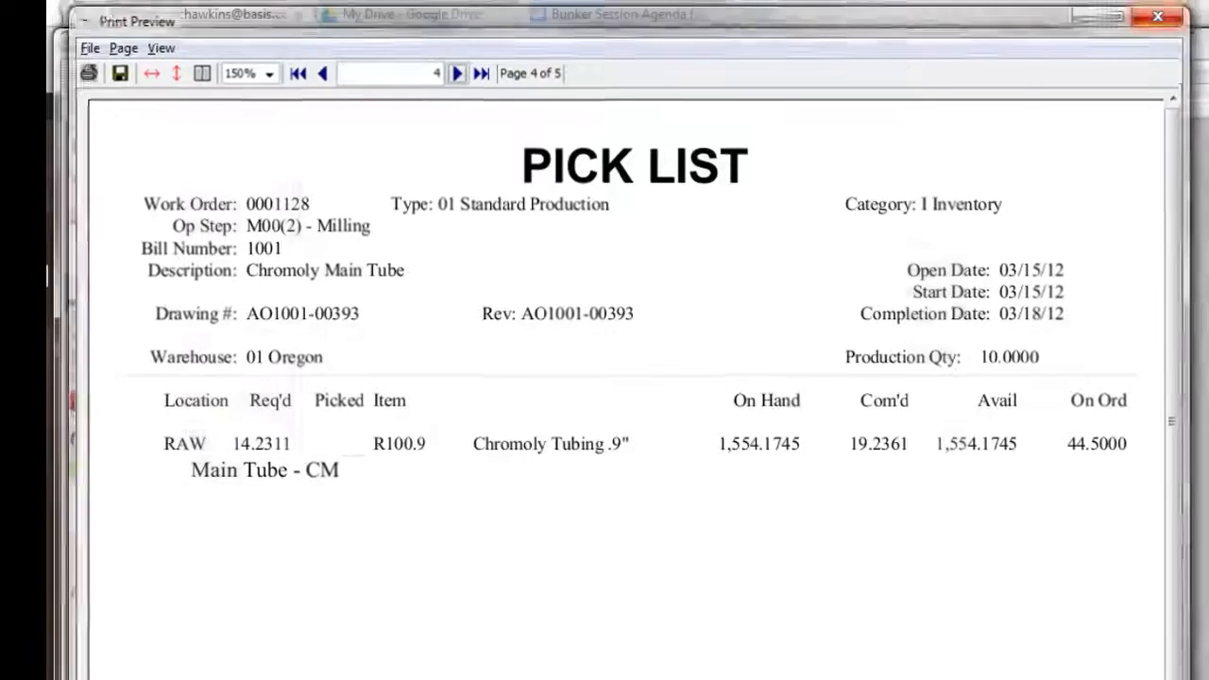
# Step: Create purchase requisitions for the first through last work orders, with both open and closed orders included
pyautogui.moveTo(131, 549)
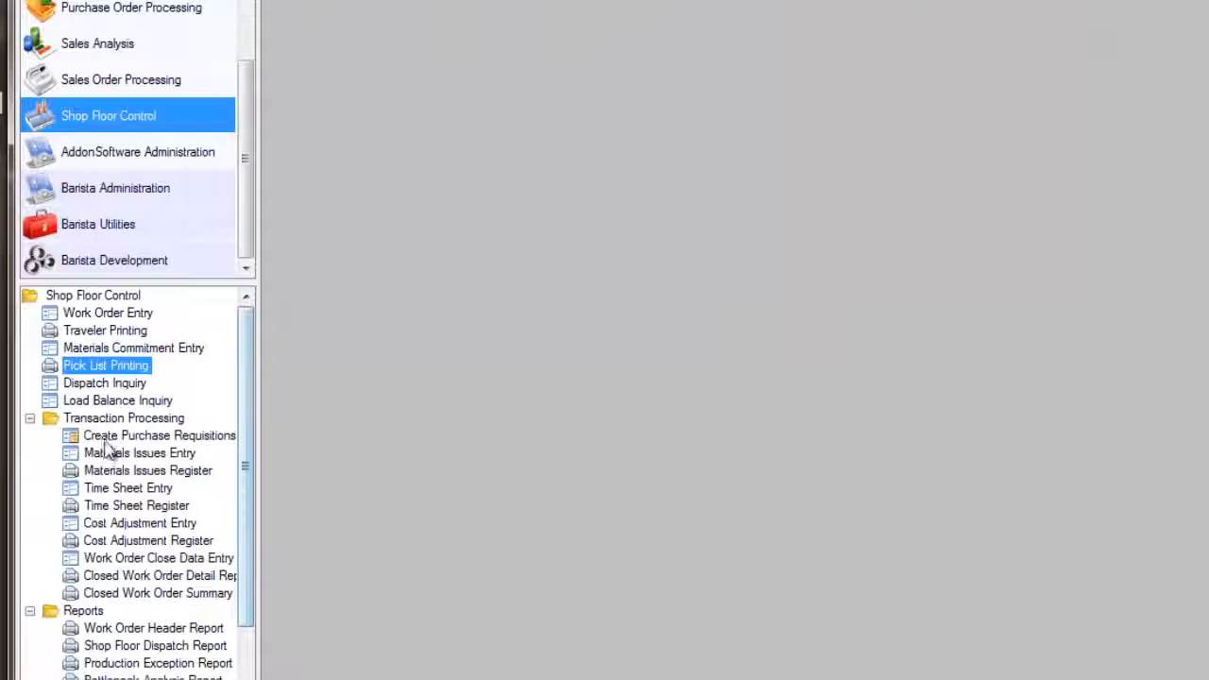
pyautogui.click(110, 437)
pyautogui.doubleClick(111, 440)
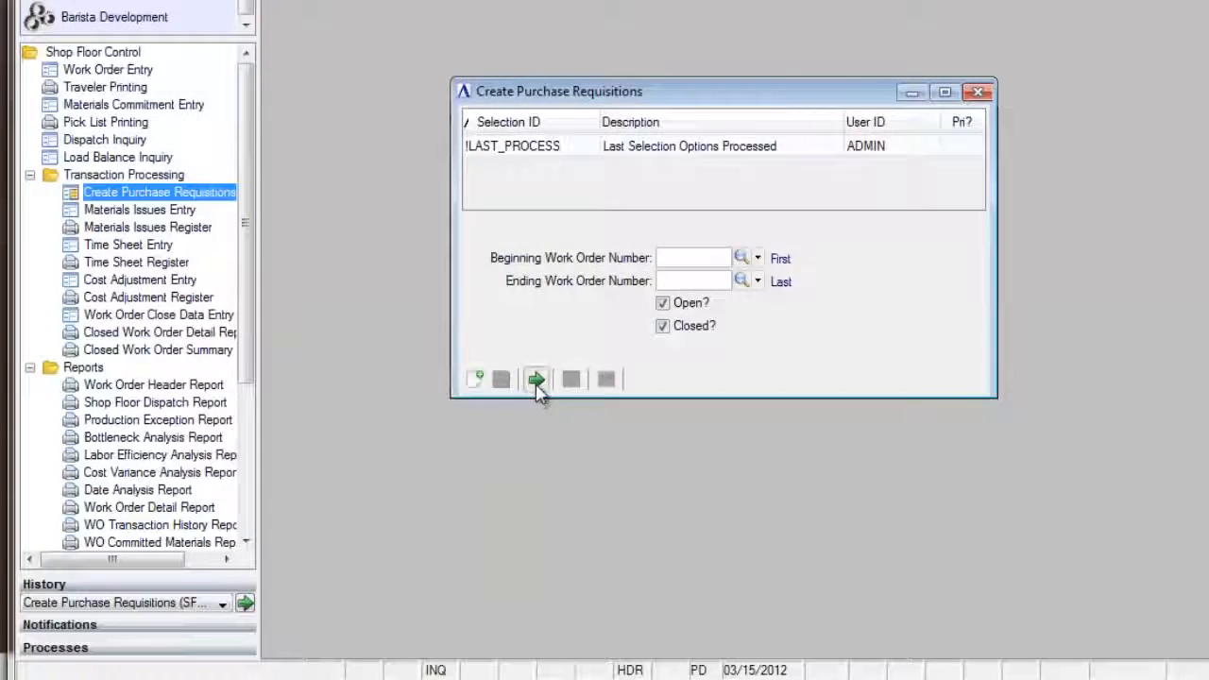
pyautogui.click(536, 381)
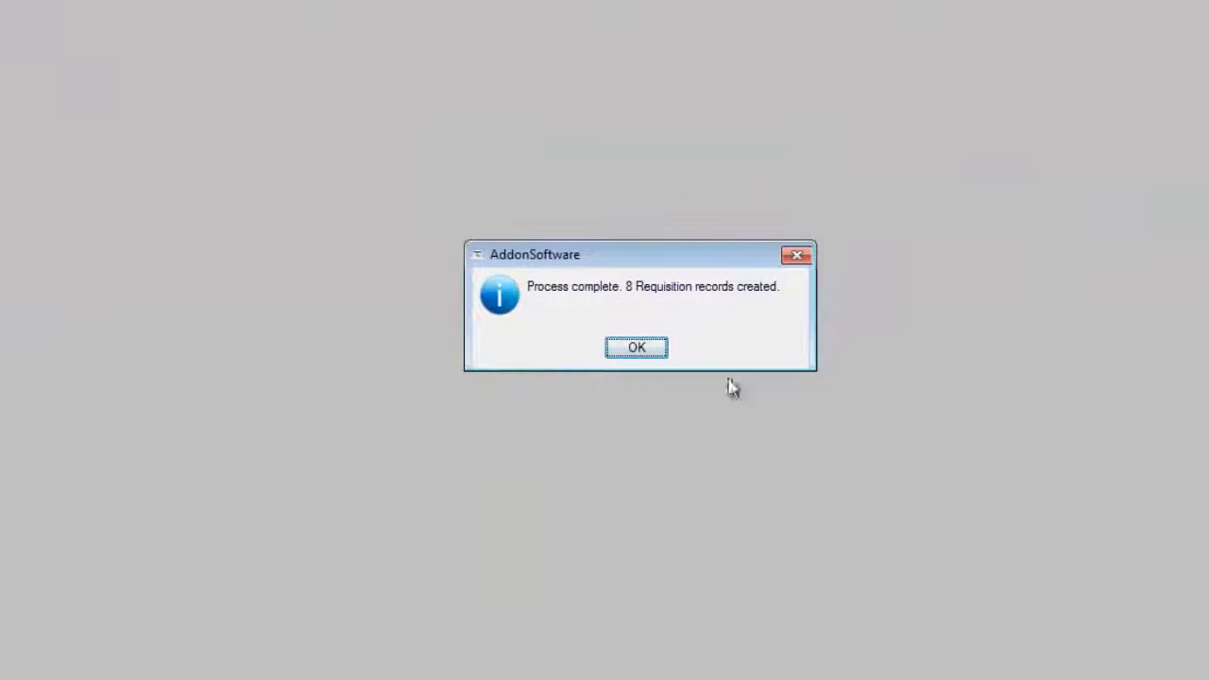
pyautogui.click(634, 354)
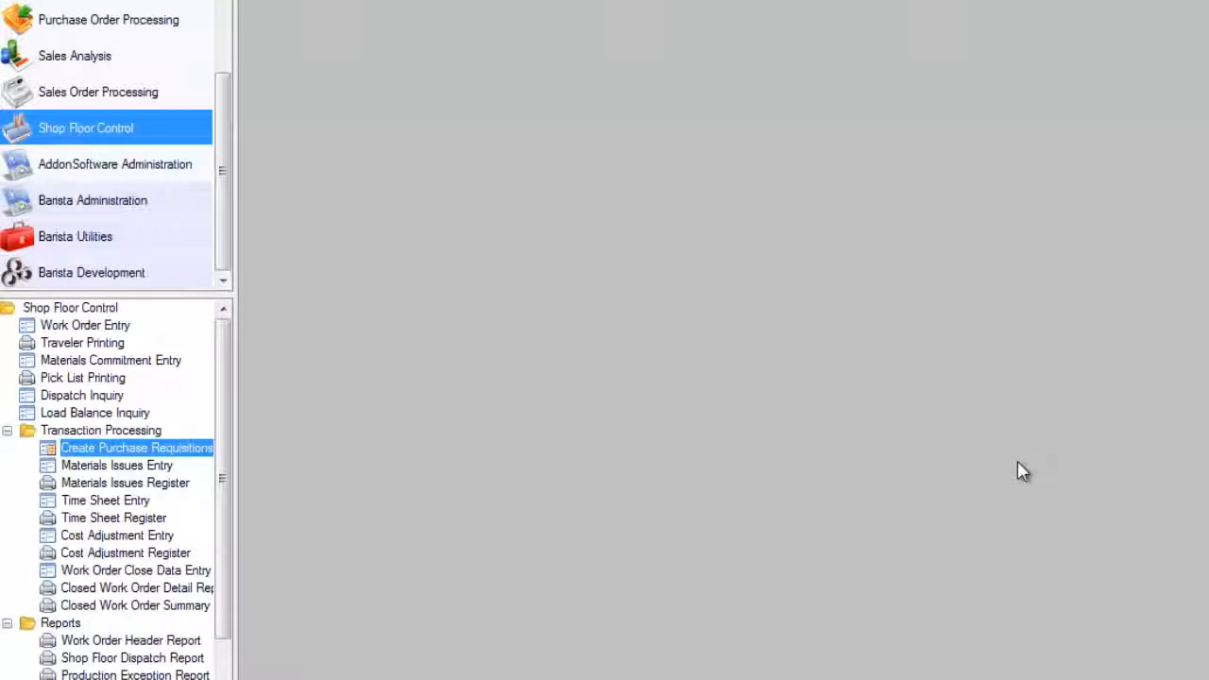
# Step: Look up the purchase requisition for vendor Paramount Industries, examine its lines across to the work order references, and close the form
pyautogui.click(168, 25)
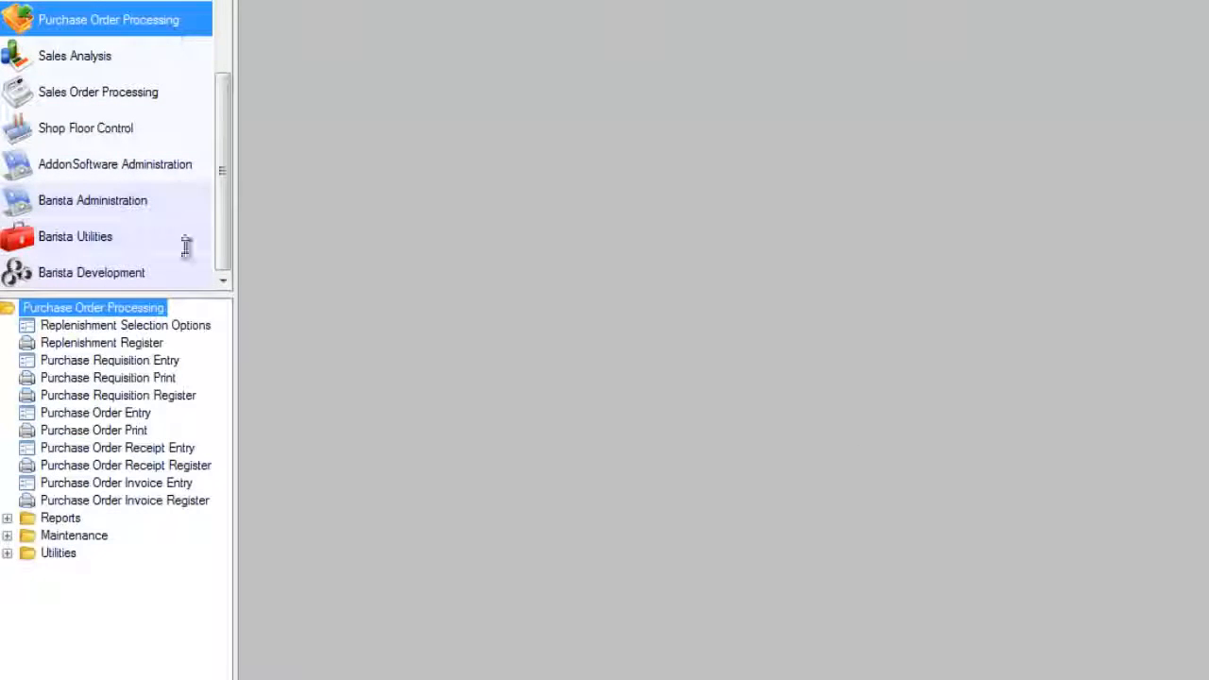
pyautogui.doubleClick(54, 363)
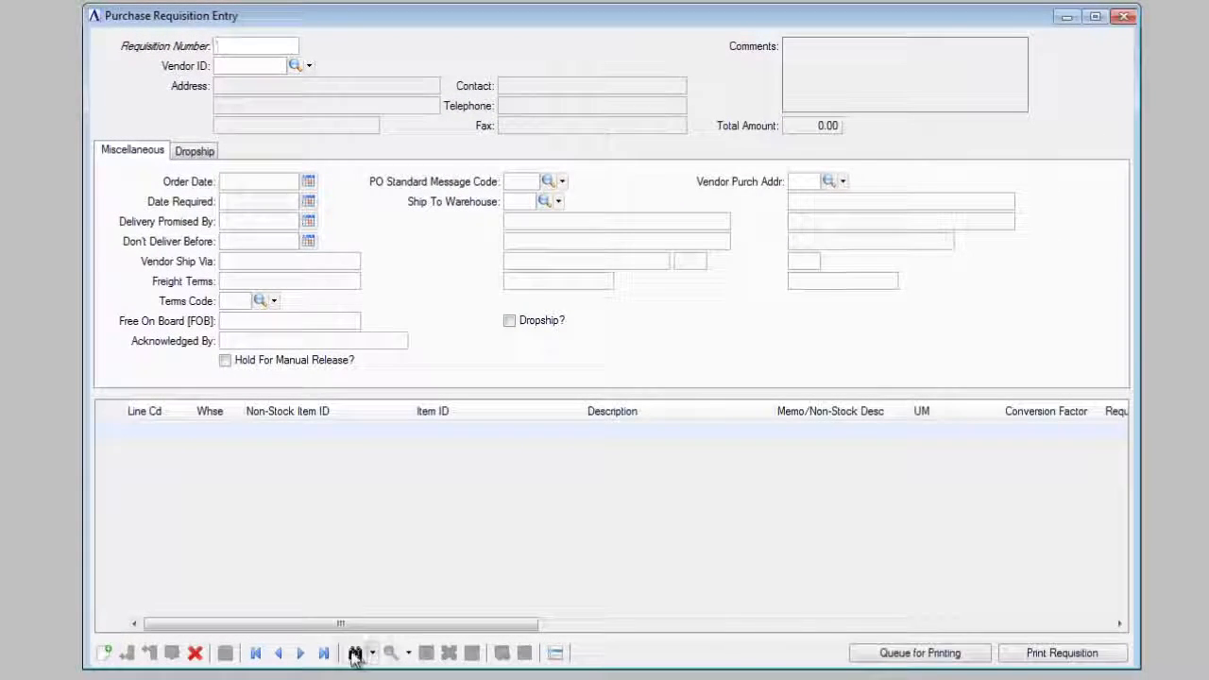
pyautogui.click(355, 654)
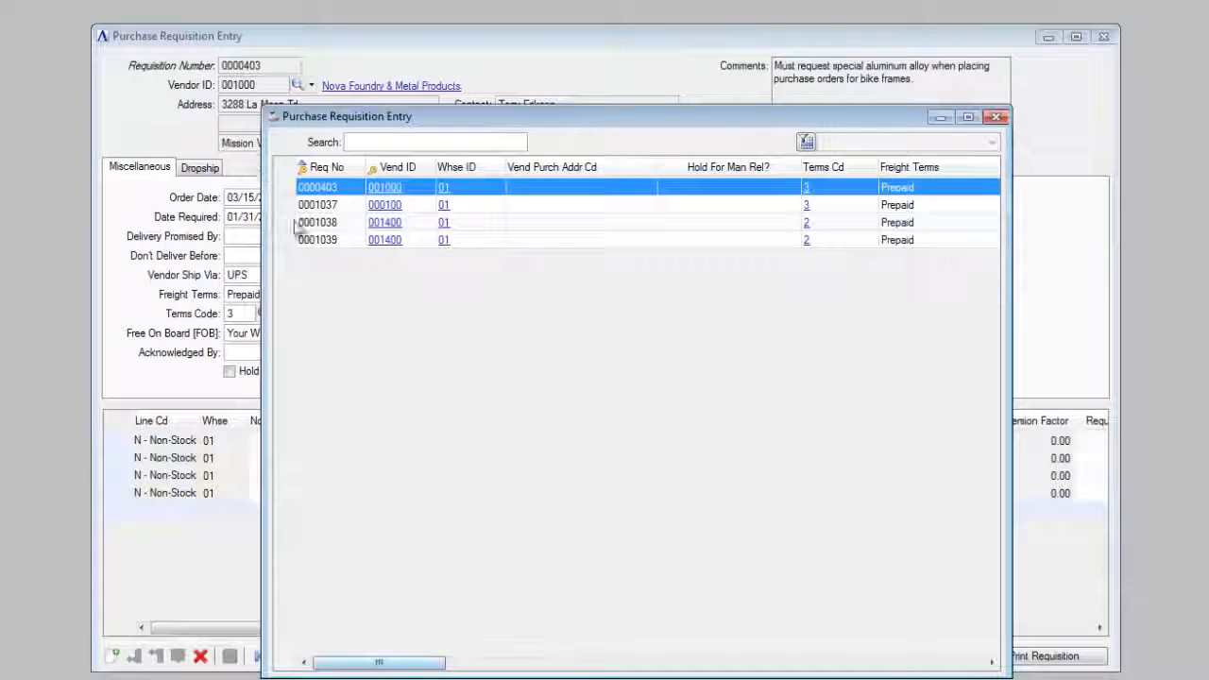
pyautogui.doubleClick(299, 206)
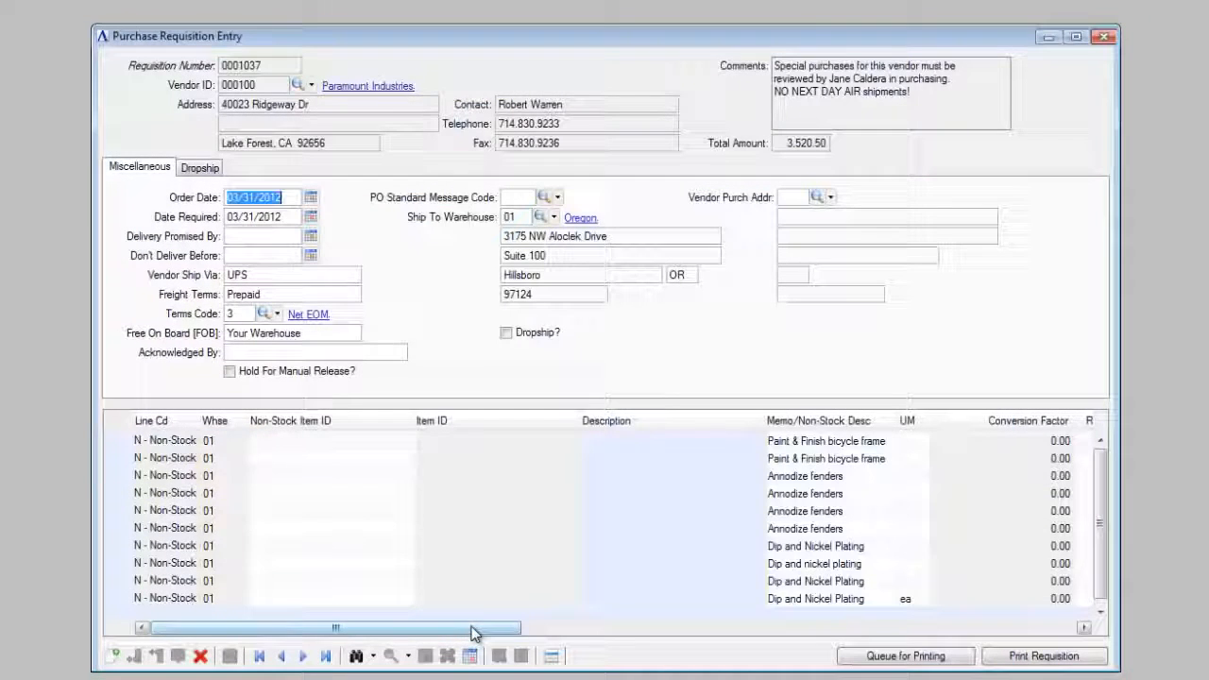
pyautogui.moveTo(473, 633); pyautogui.dragTo(884, 623)
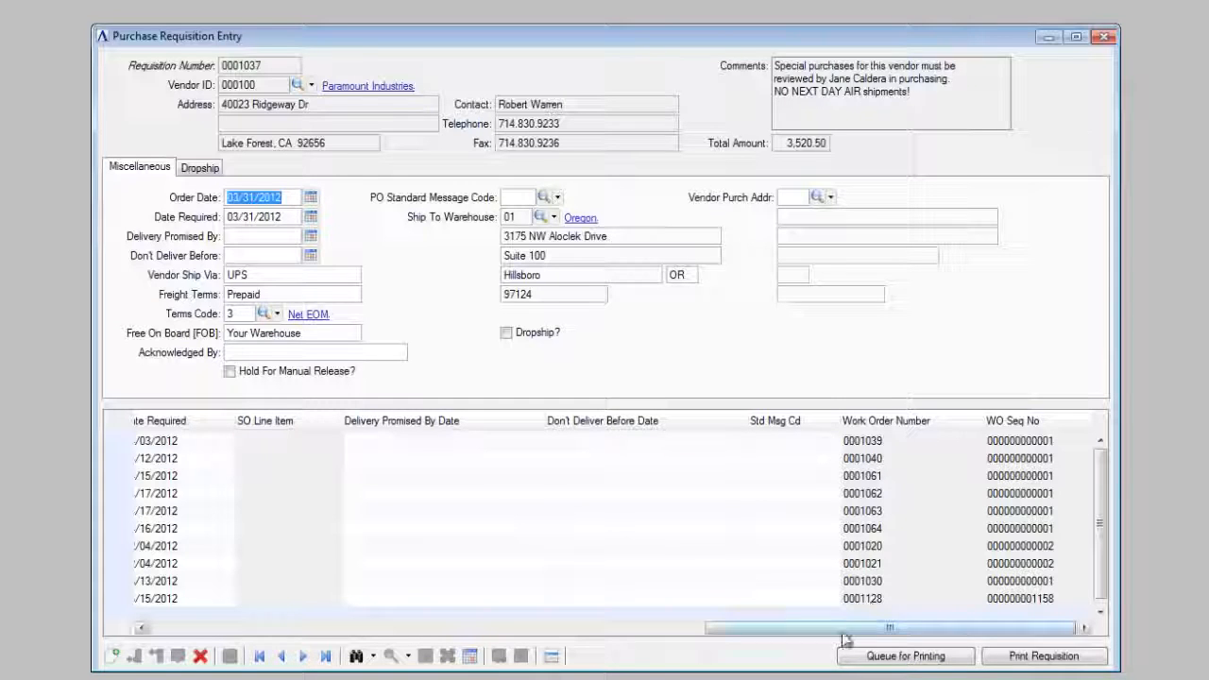
pyautogui.moveTo(842, 634); pyautogui.dragTo(248, 616)
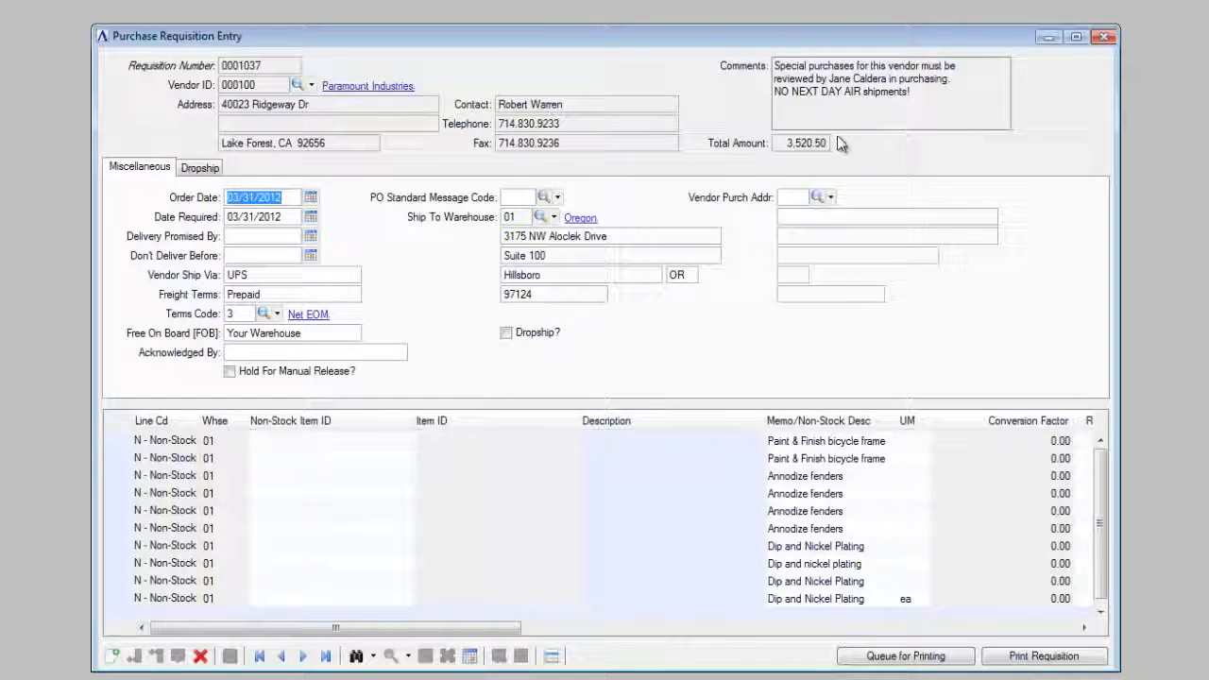
pyautogui.click(1106, 38)
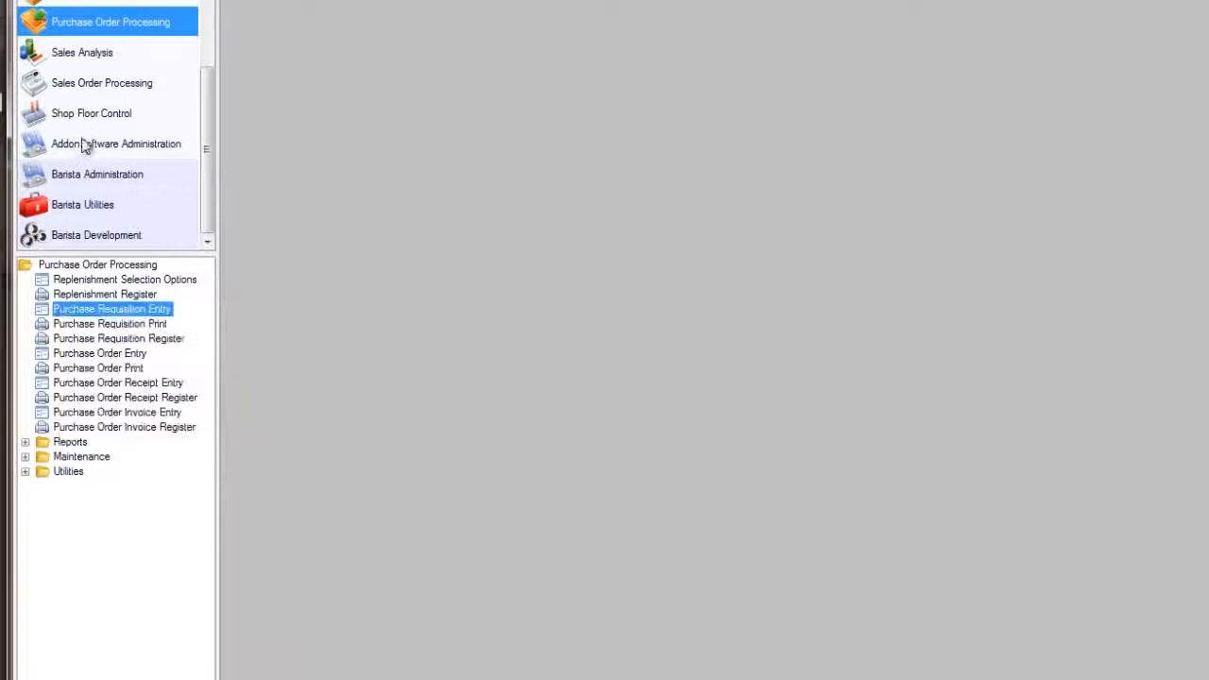
# Step: Issue materials for the open Chromoly Bicycle Frame work order, dated 03/15/2012, marking the work order as pulled complete
pyautogui.click(85, 114)
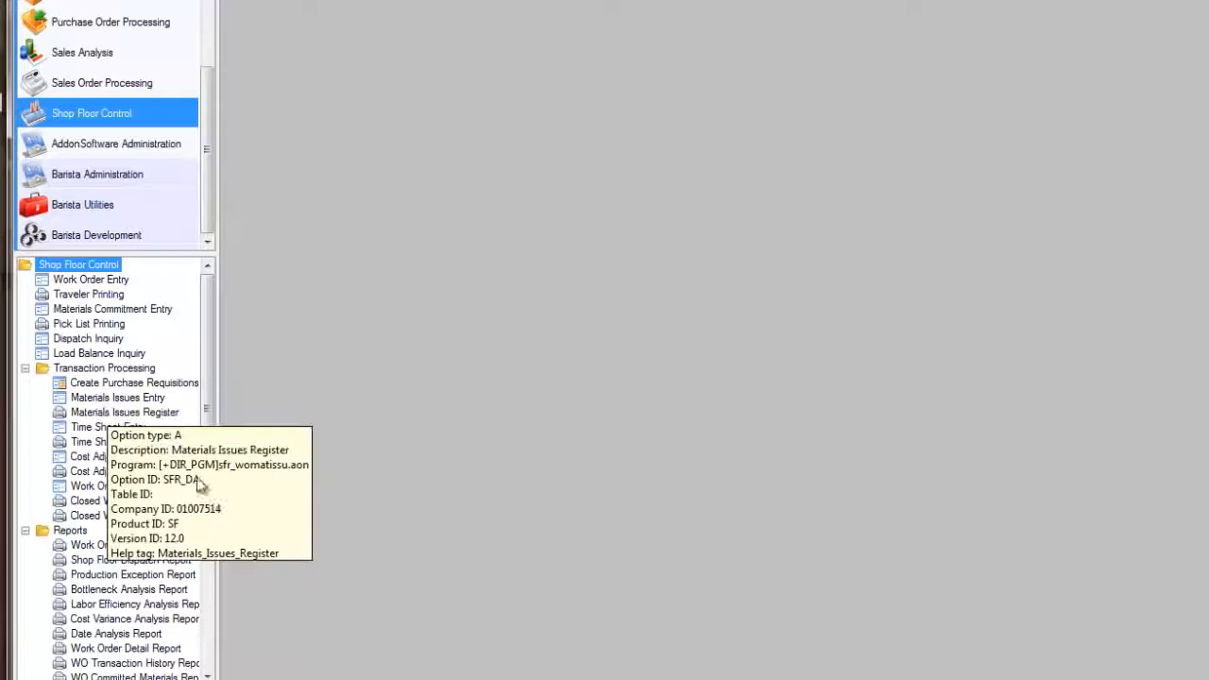
pyautogui.doubleClick(102, 398)
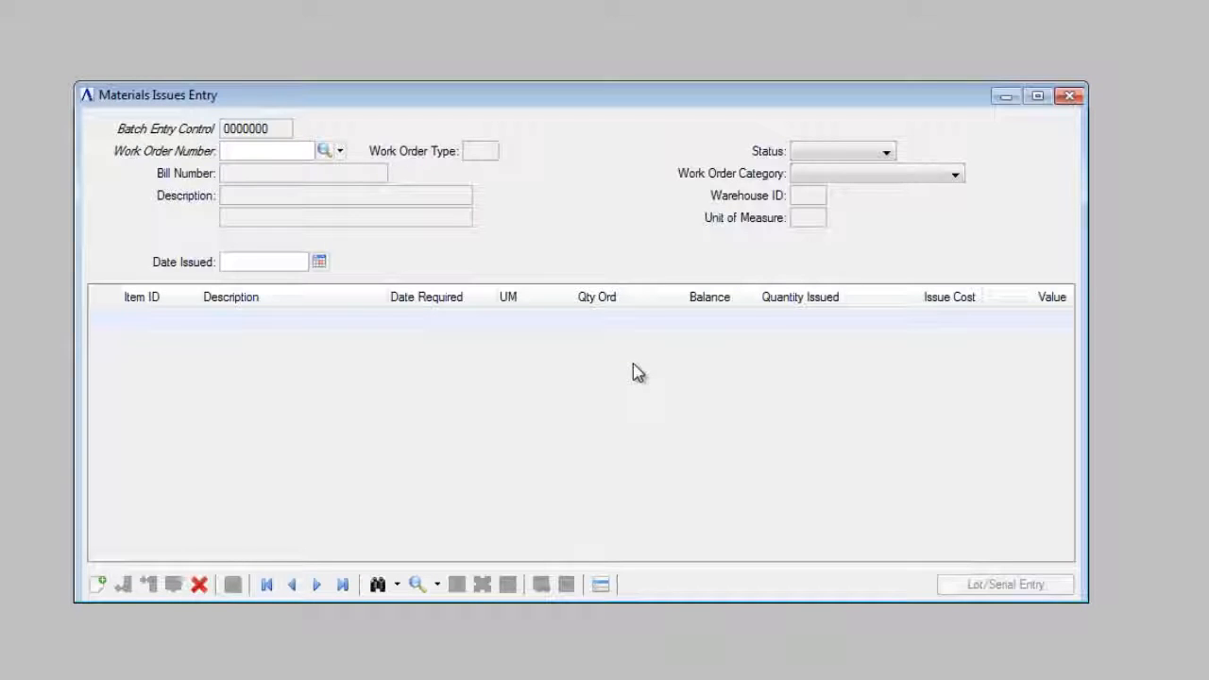
pyautogui.click(326, 151)
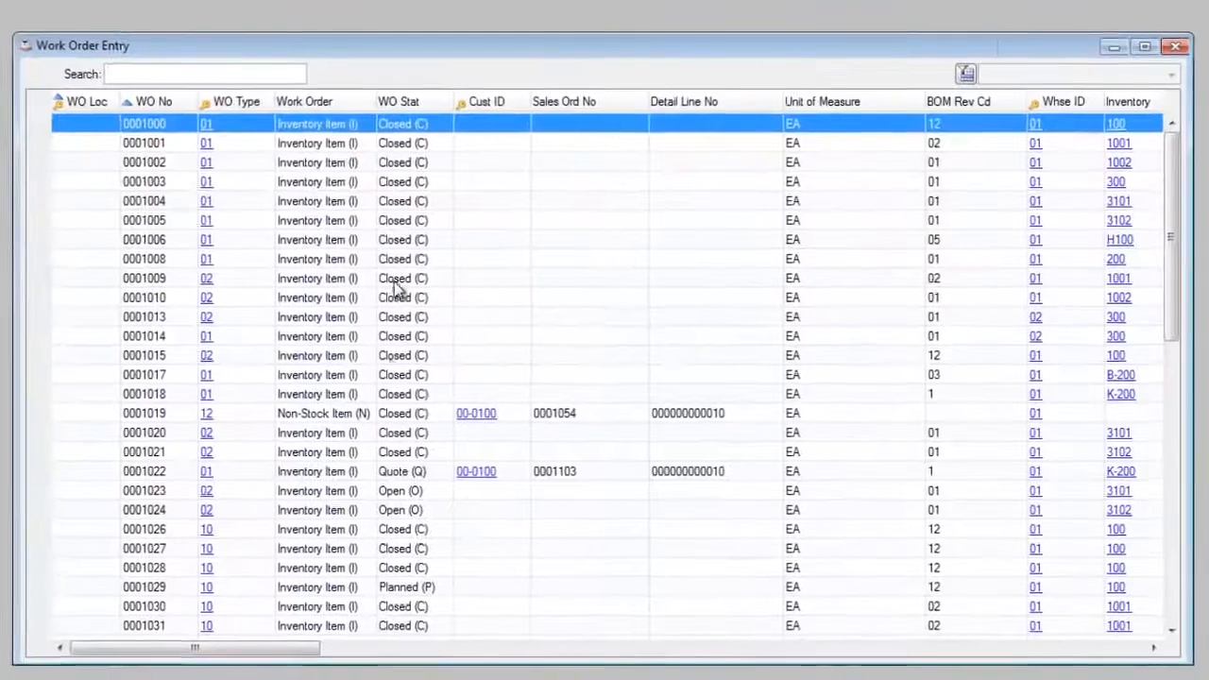
pyautogui.scroll(-6, 907, 472)
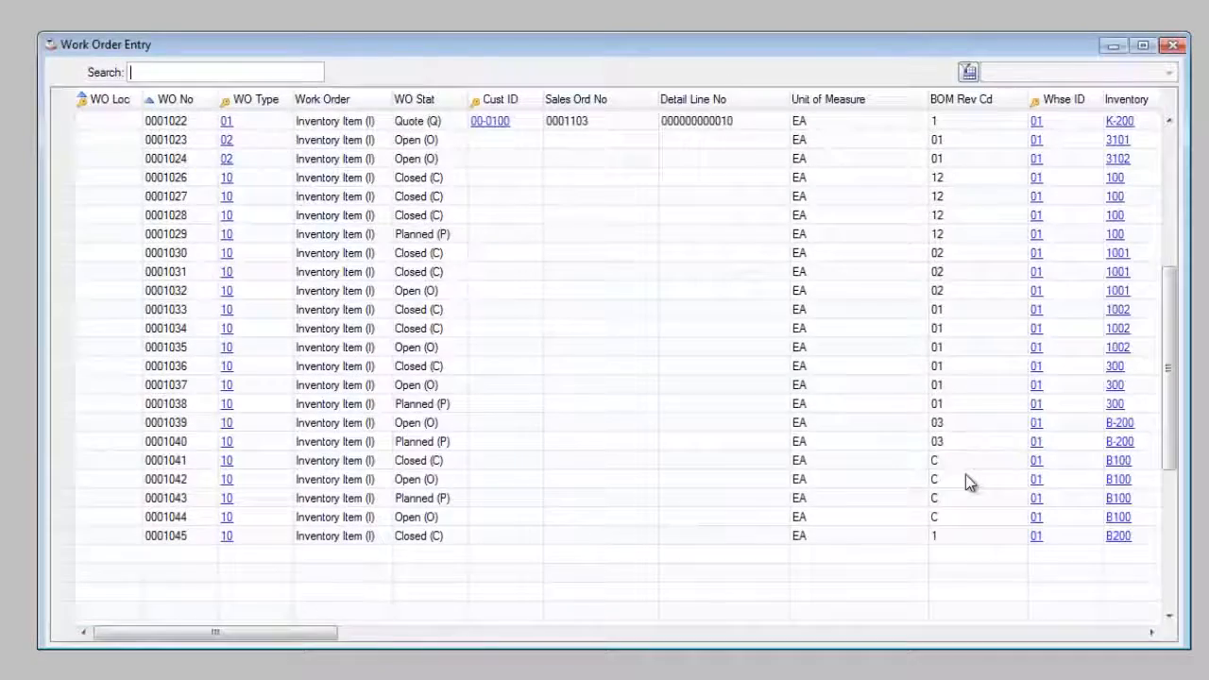
pyautogui.scroll(-6, 965, 474)
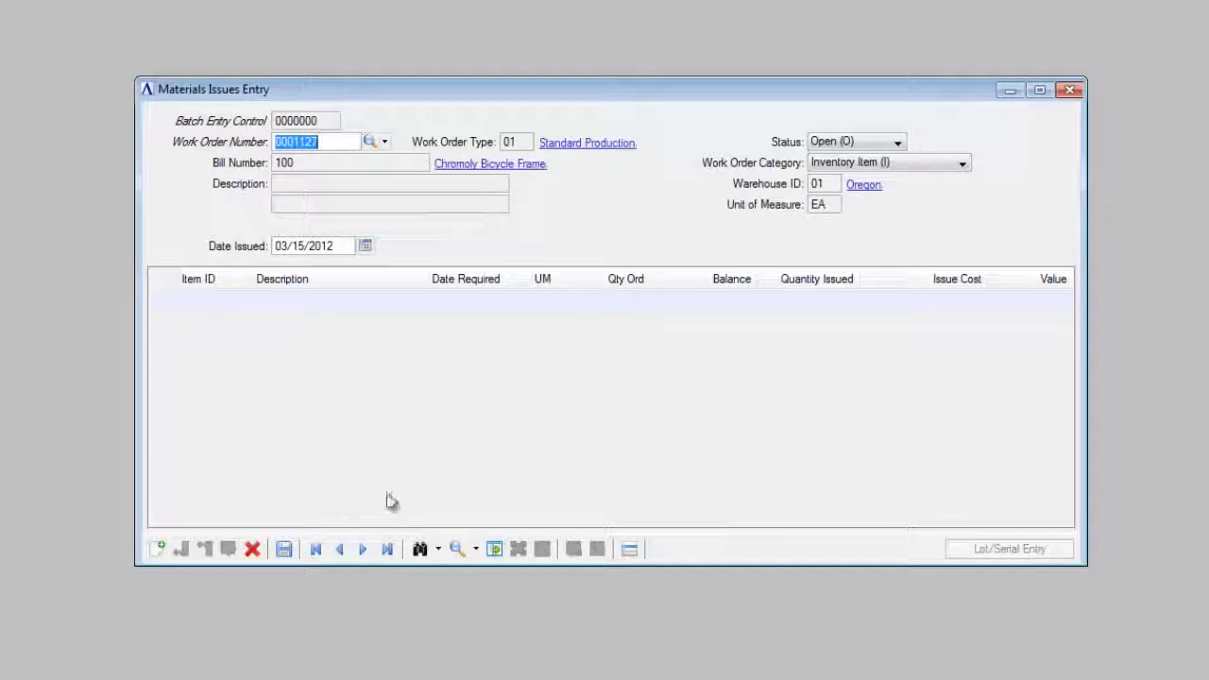
pyautogui.press('Tab')
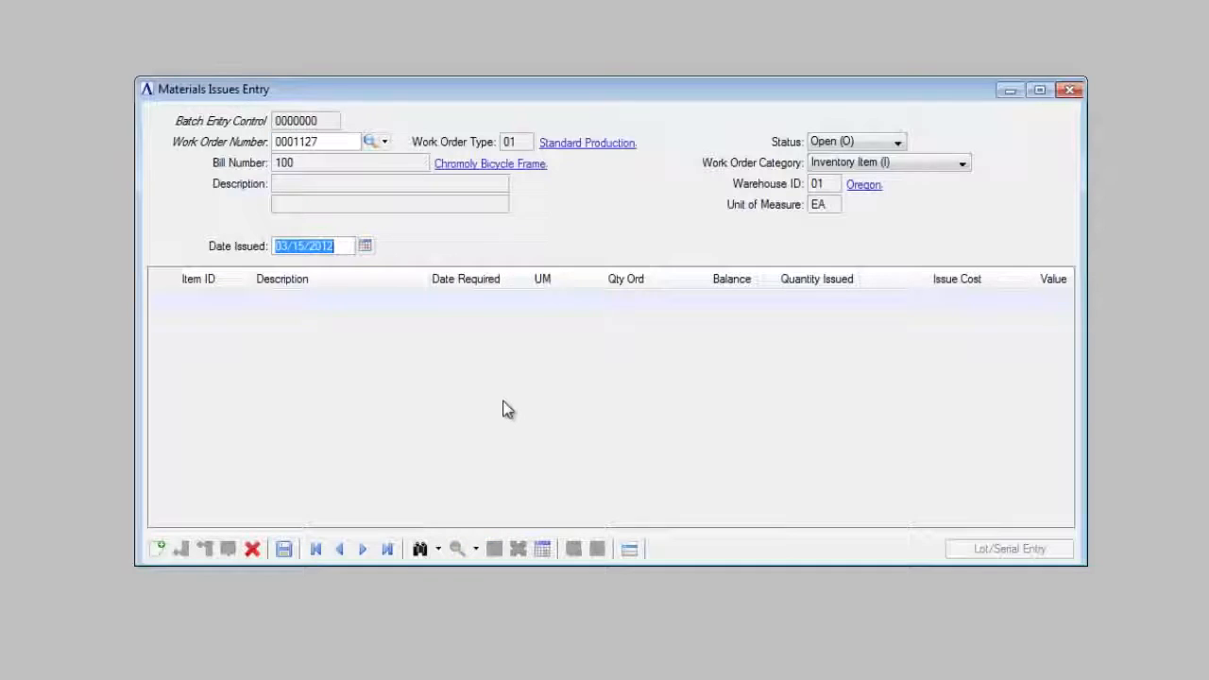
pyautogui.press('Tab')
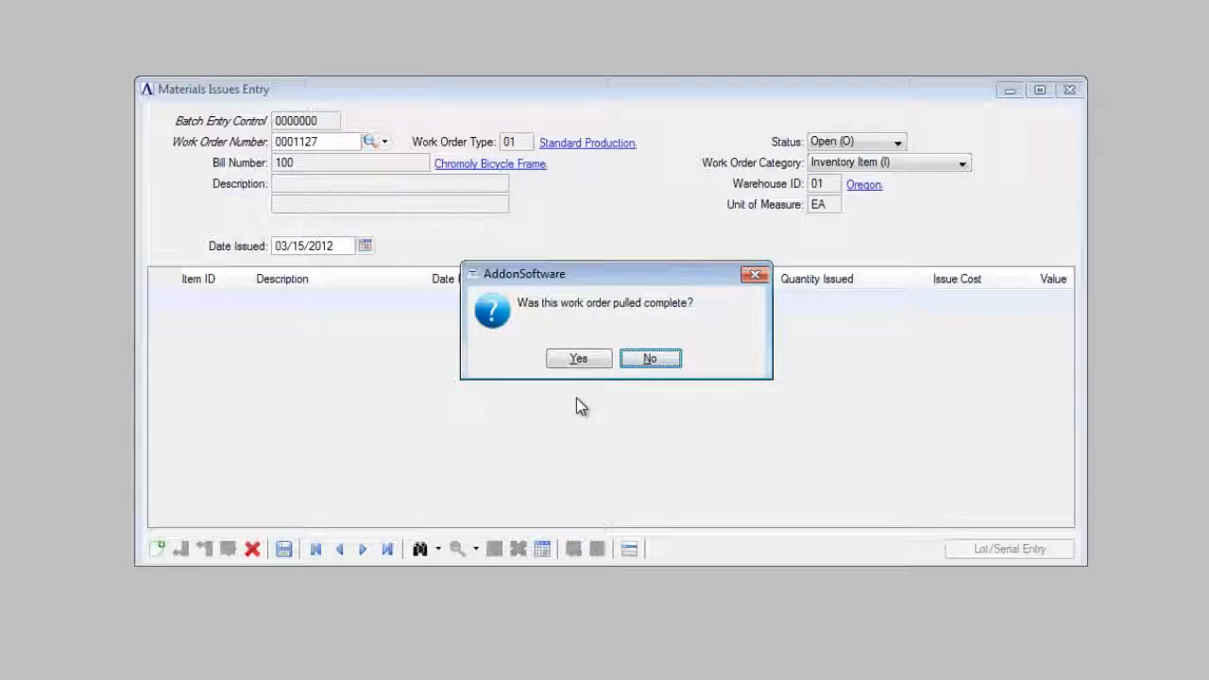
pyautogui.click(571, 365)
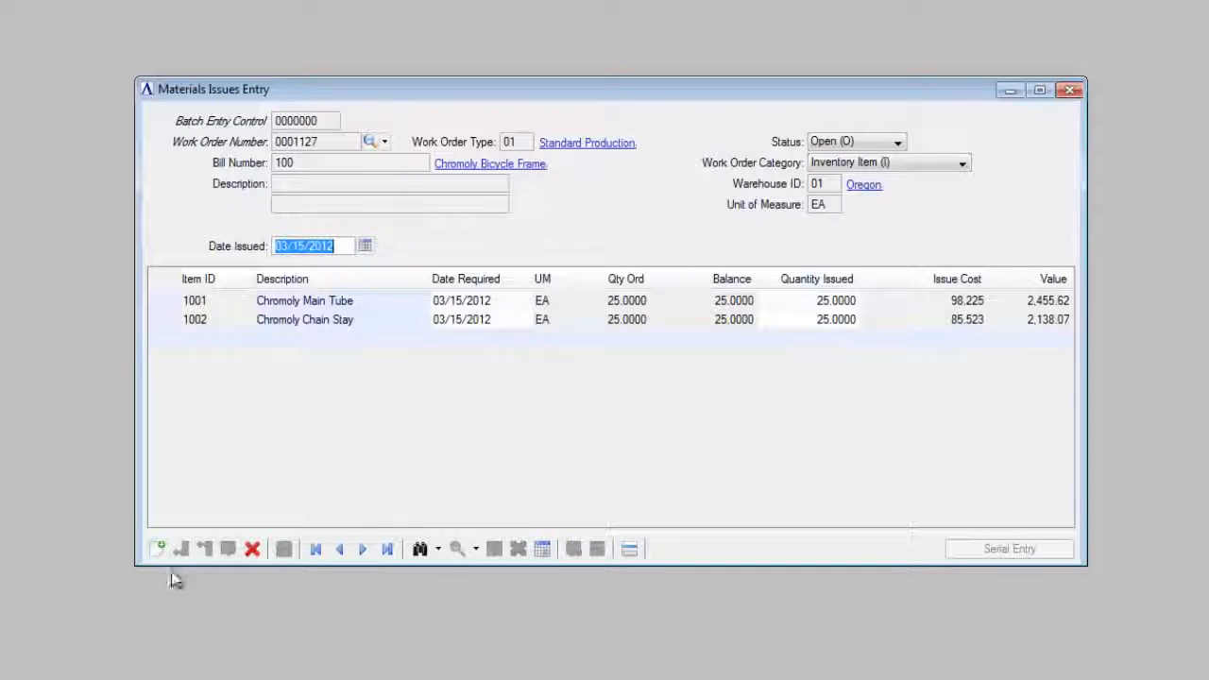
# Step: Issue materials for the open Chromoly Main Tube work order as not pulled complete, with 10 to issue and all operations selected
pyautogui.click(157, 549)
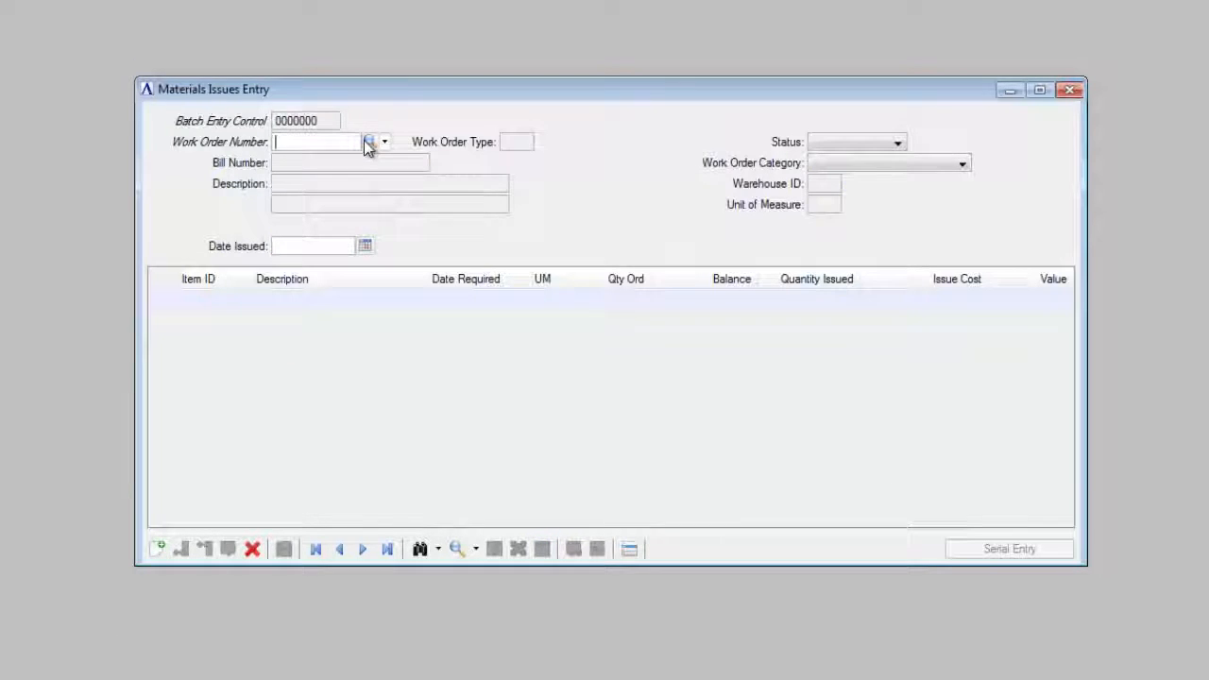
pyautogui.press('F2')
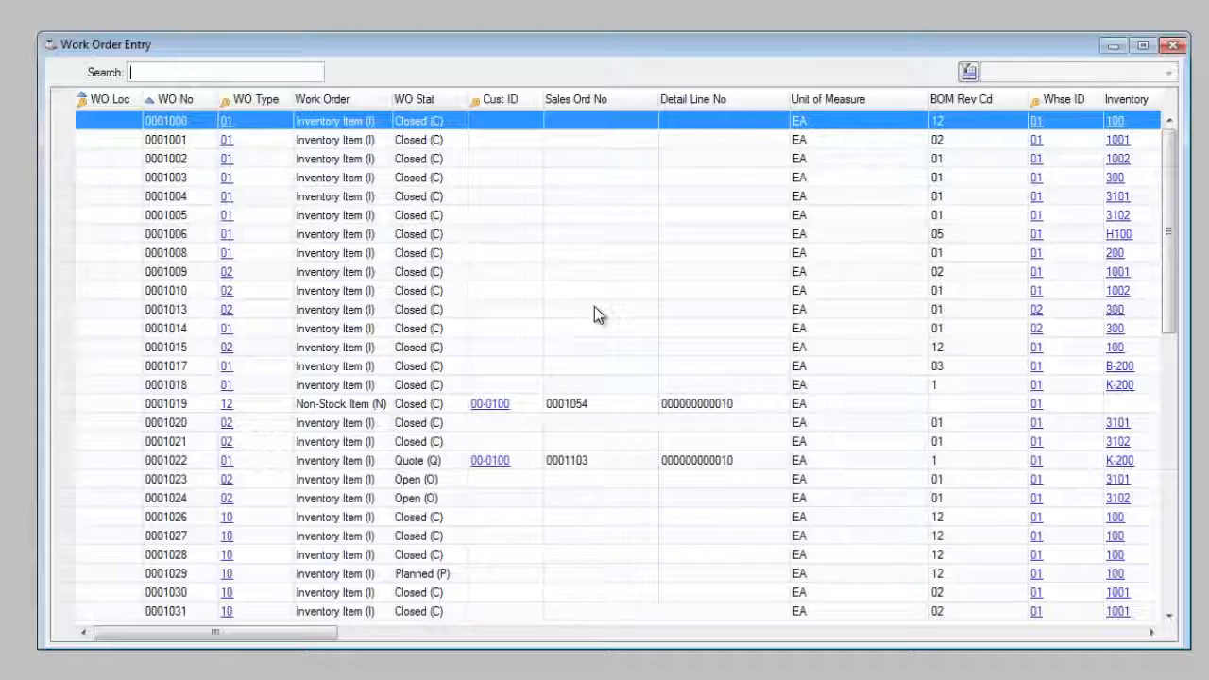
pyautogui.scroll(-5, 791, 548)
pyautogui.scroll(-7, 794, 556)
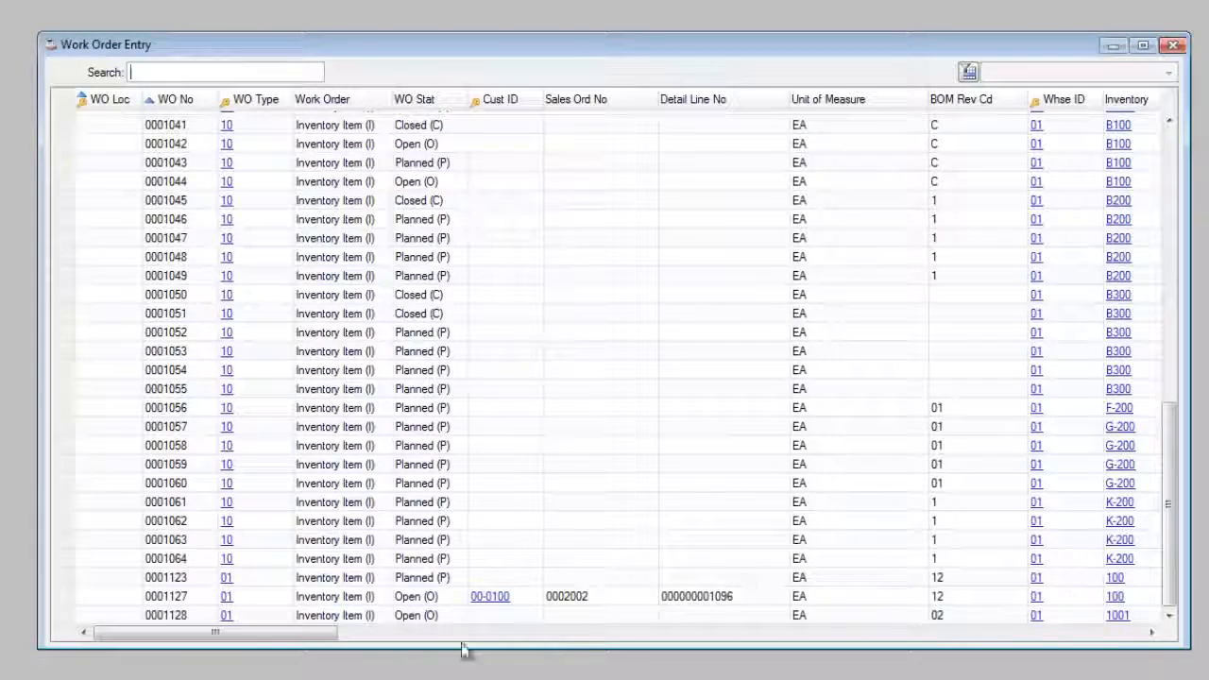
pyautogui.doubleClick(64, 613)
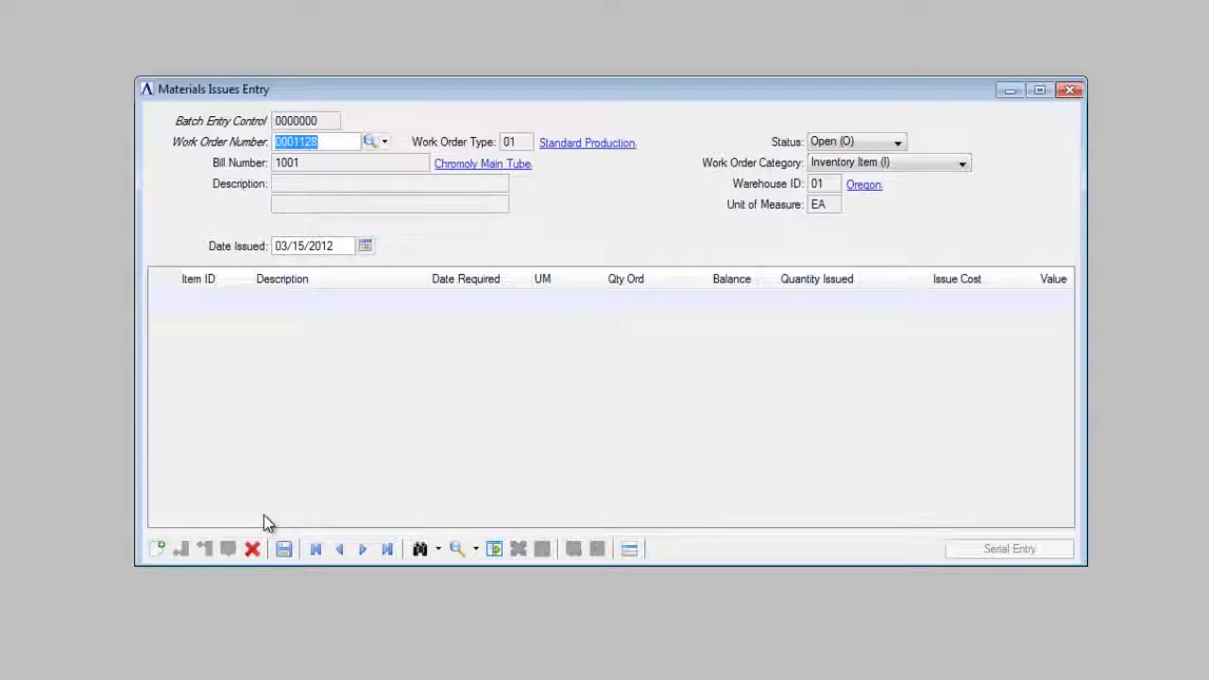
pyautogui.press('Tab')
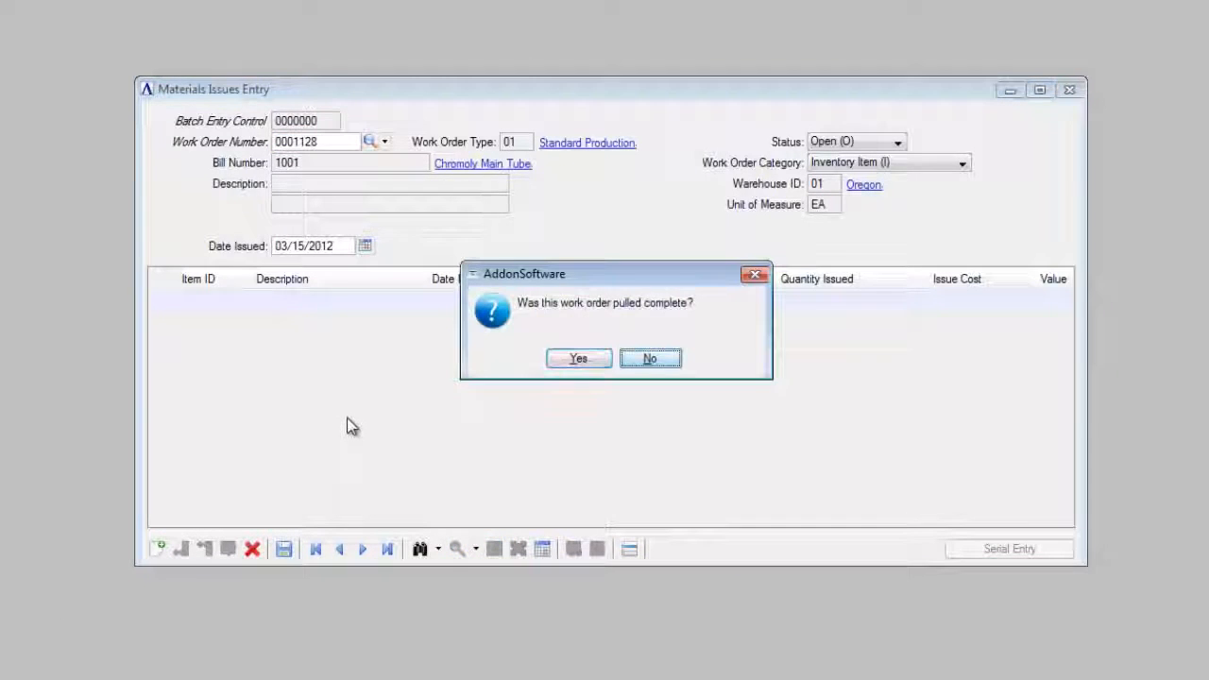
pyautogui.click(652, 359)
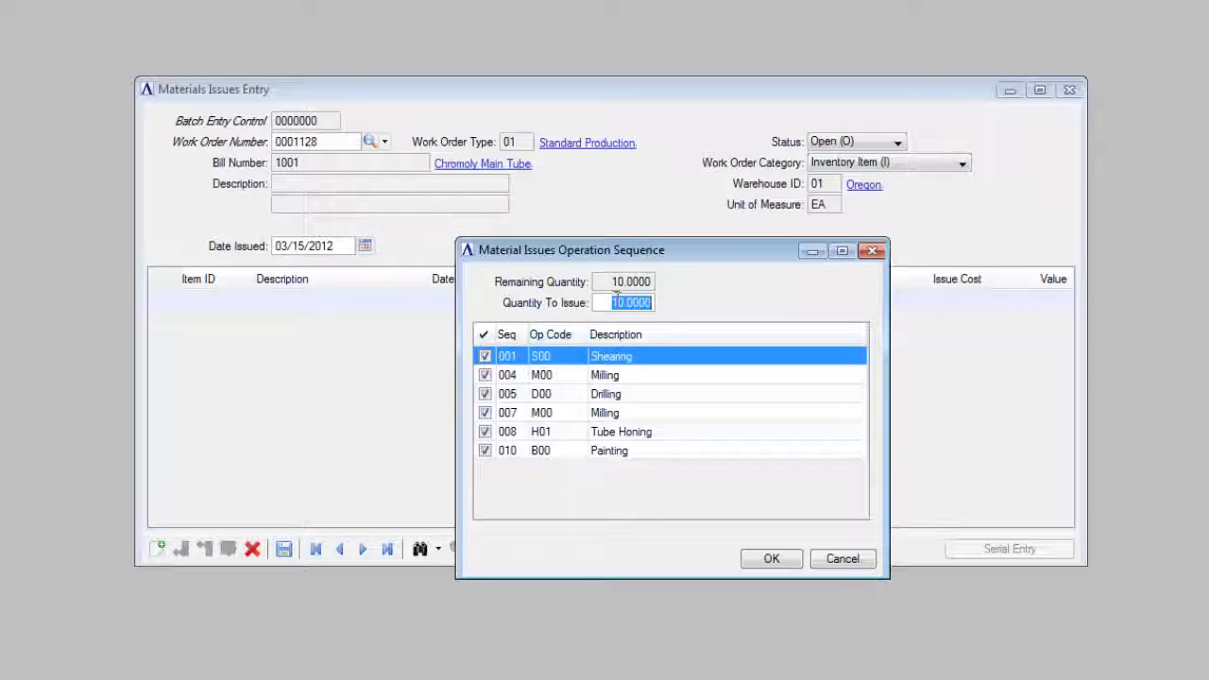
pyautogui.click(772, 559)
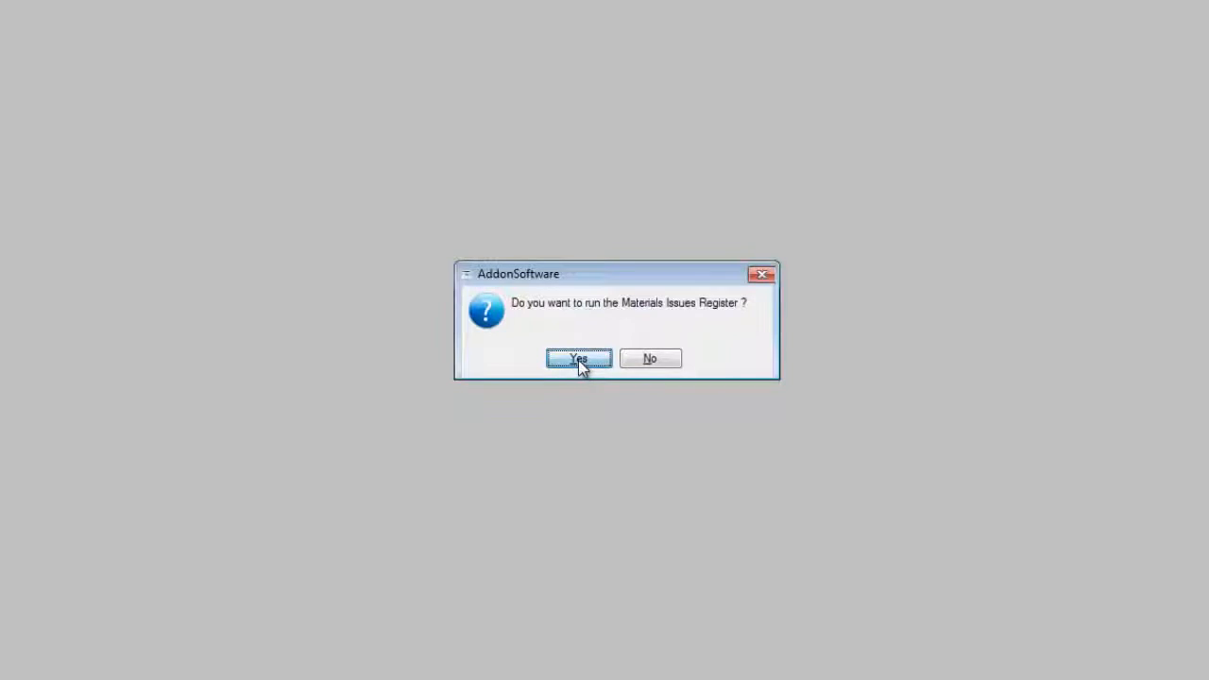
# Step: Run the Materials Issues Register, examine the report through the work order type totals on page 4, and close it
pyautogui.click(578, 360)
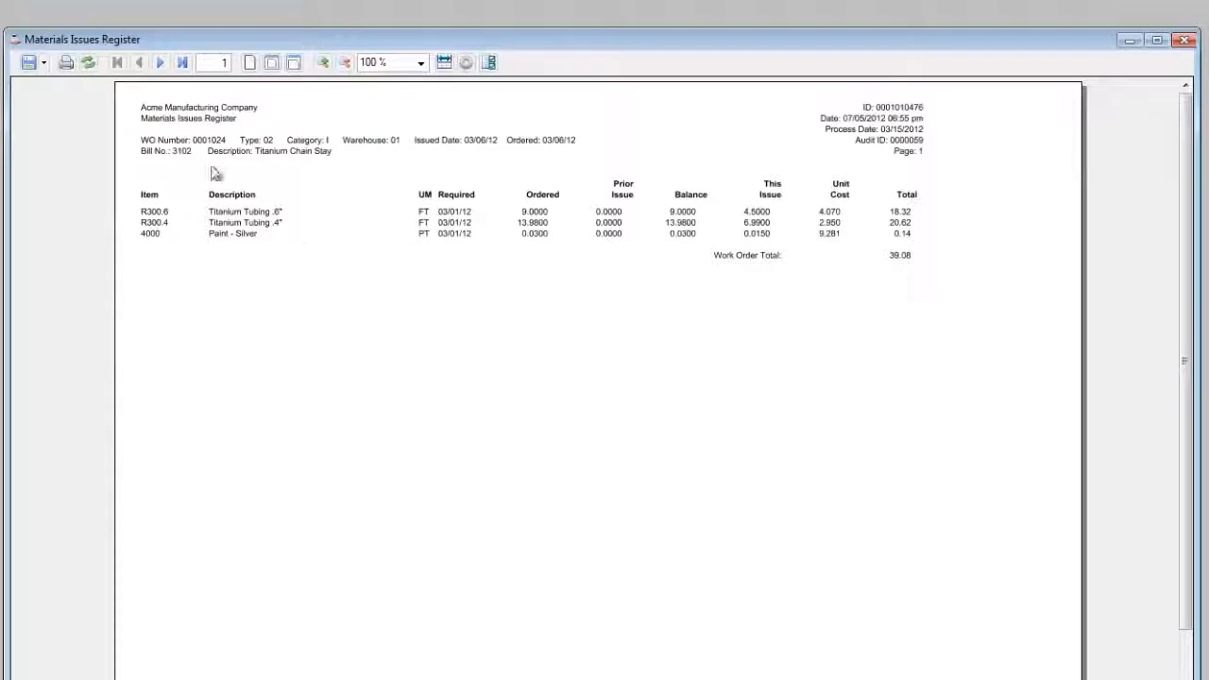
pyautogui.click(160, 63)
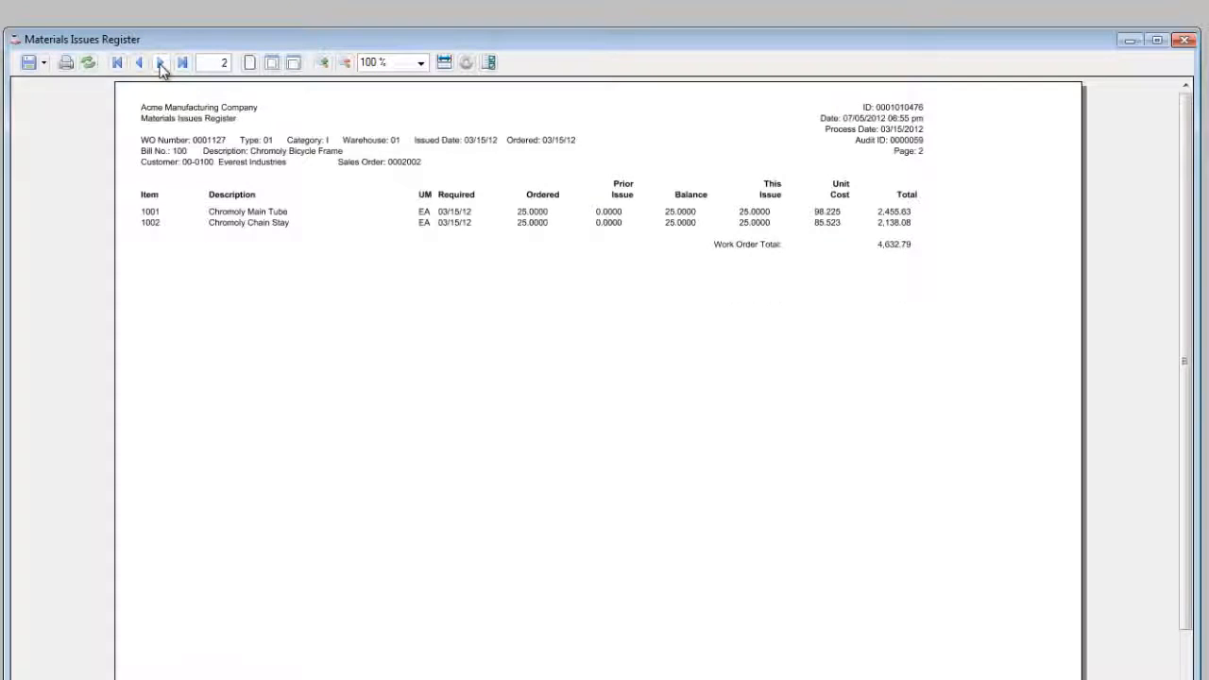
pyautogui.click(161, 62)
pyautogui.click(160, 62)
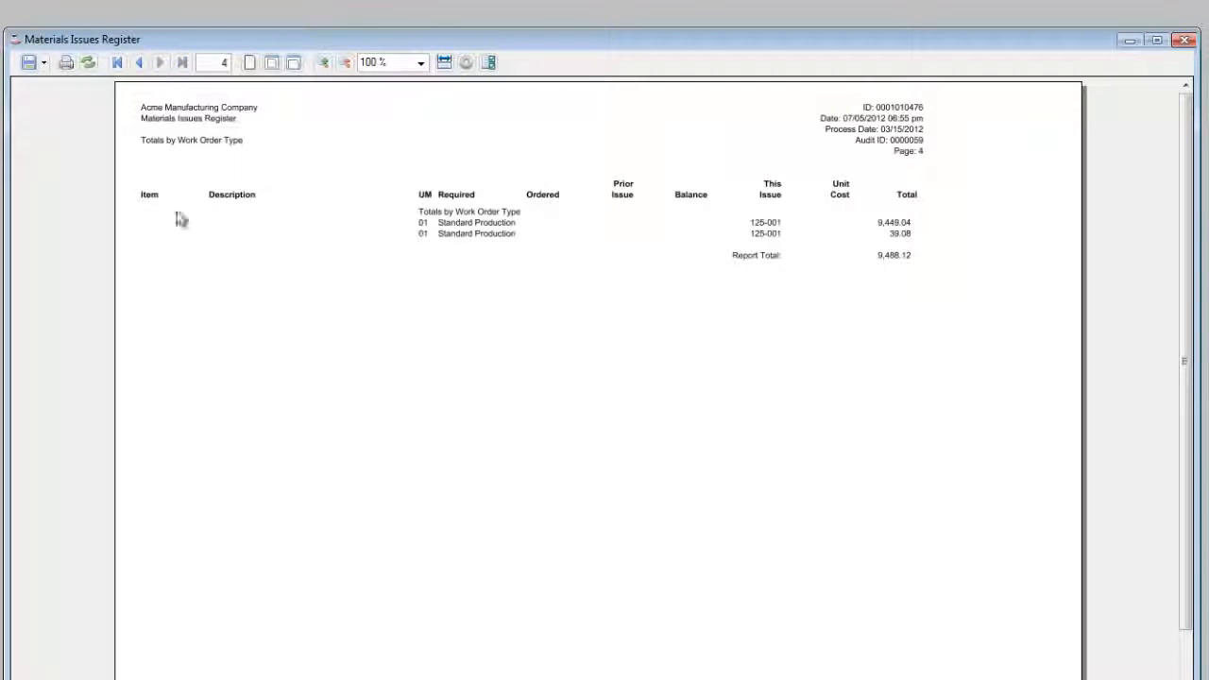
pyautogui.click(1184, 40)
pyautogui.click(577, 448)
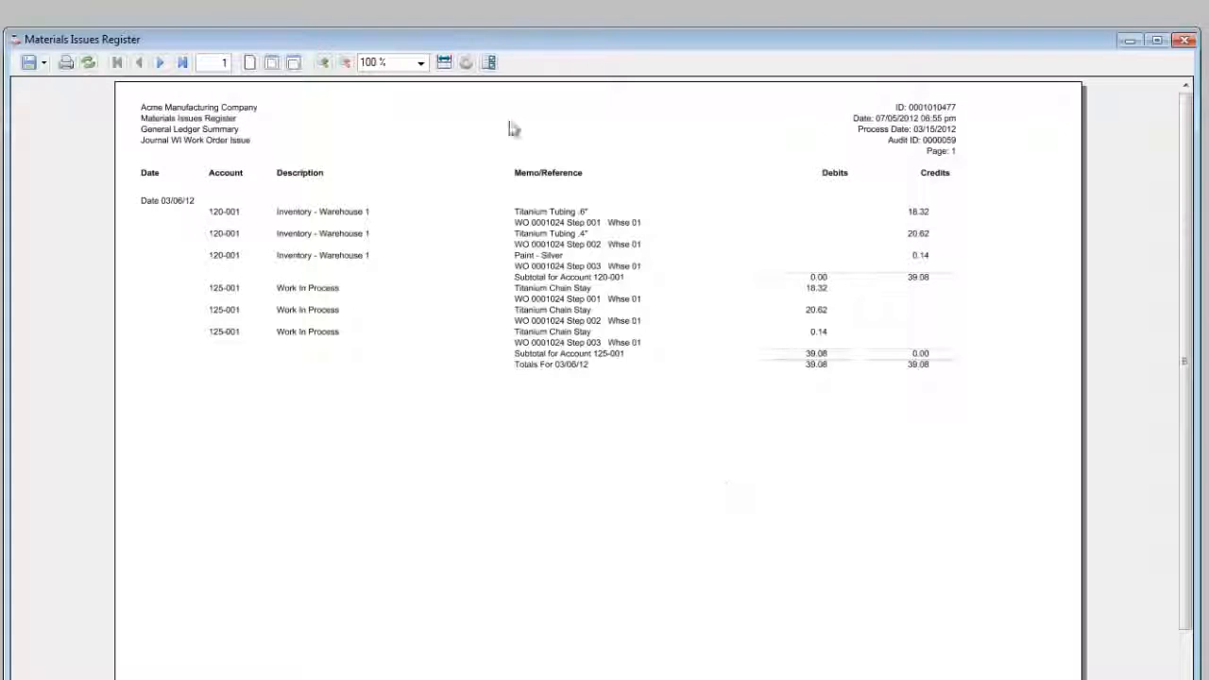
# Step: Close the General Ledger summary report of the Materials Issues Register and dismiss the closing prompts
pyautogui.click(1184, 40)
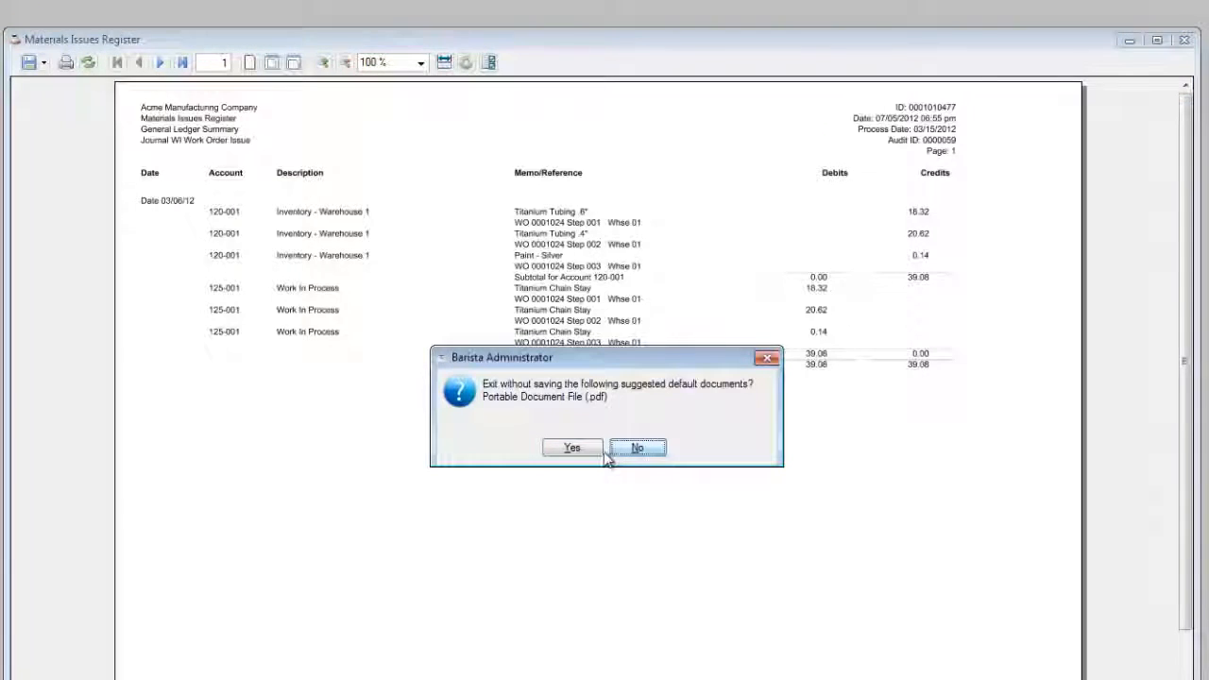
pyautogui.click(652, 453)
pyautogui.click(624, 452)
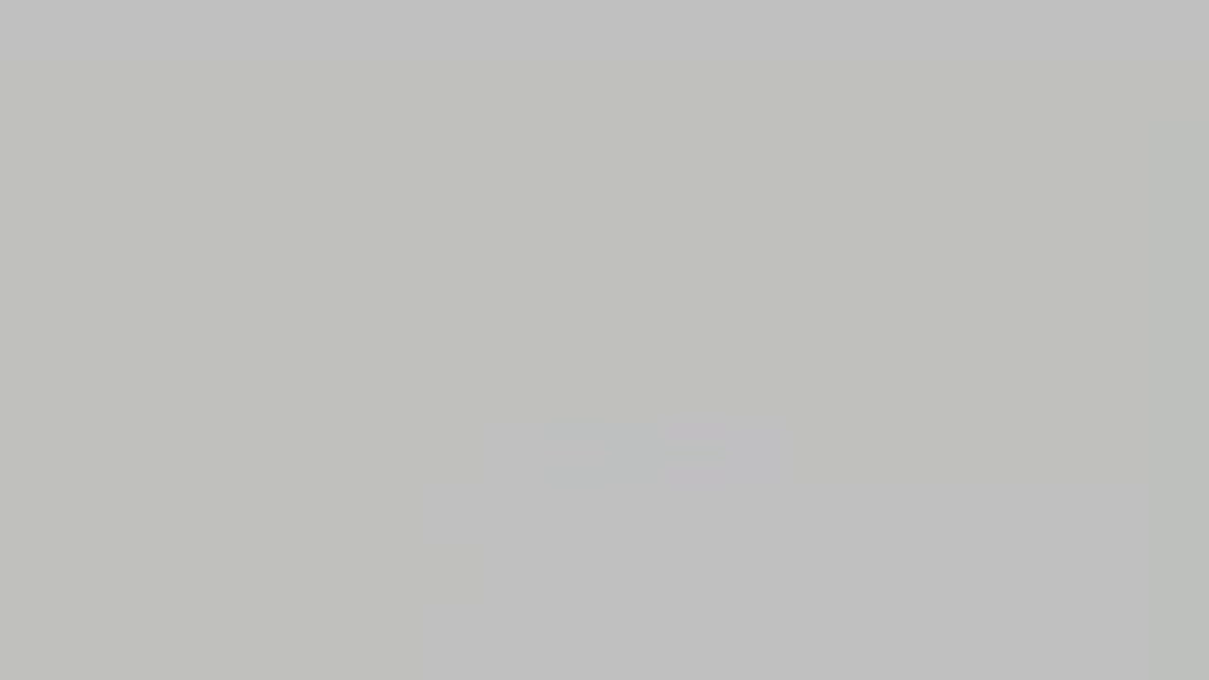
# Step: Start a time sheet by employee for the first listed employee, dated 03/15/2012 with 5 total hours
pyautogui.click(104, 315)
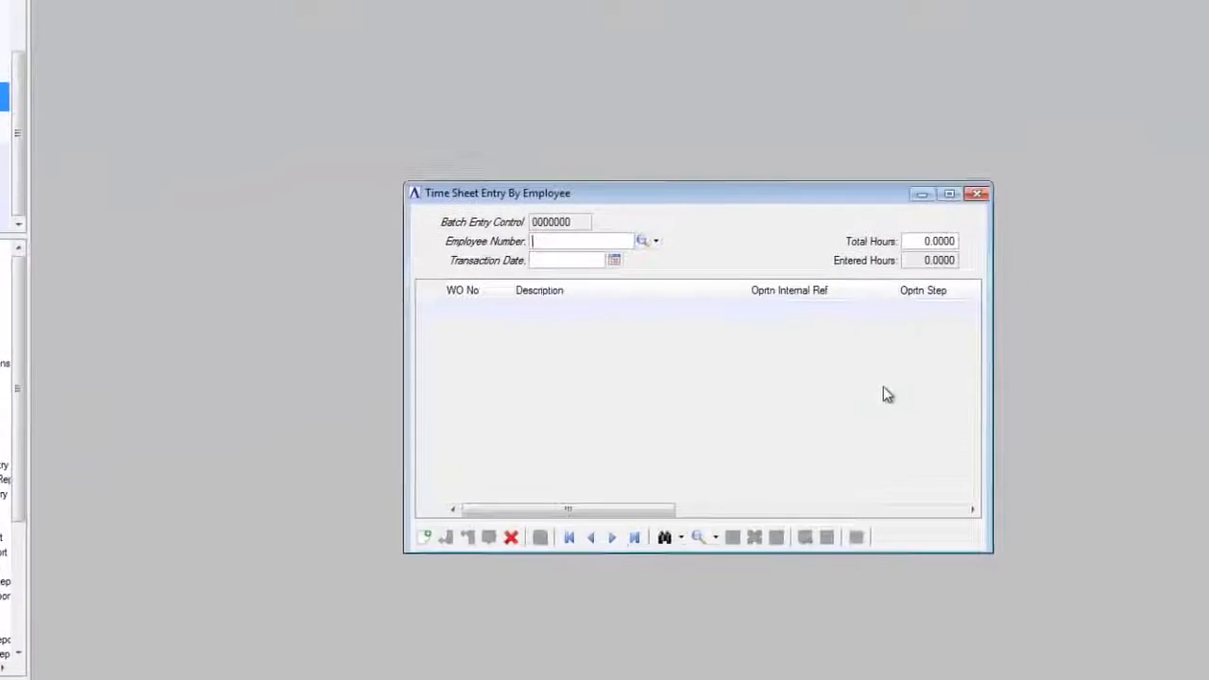
pyautogui.press('F3')
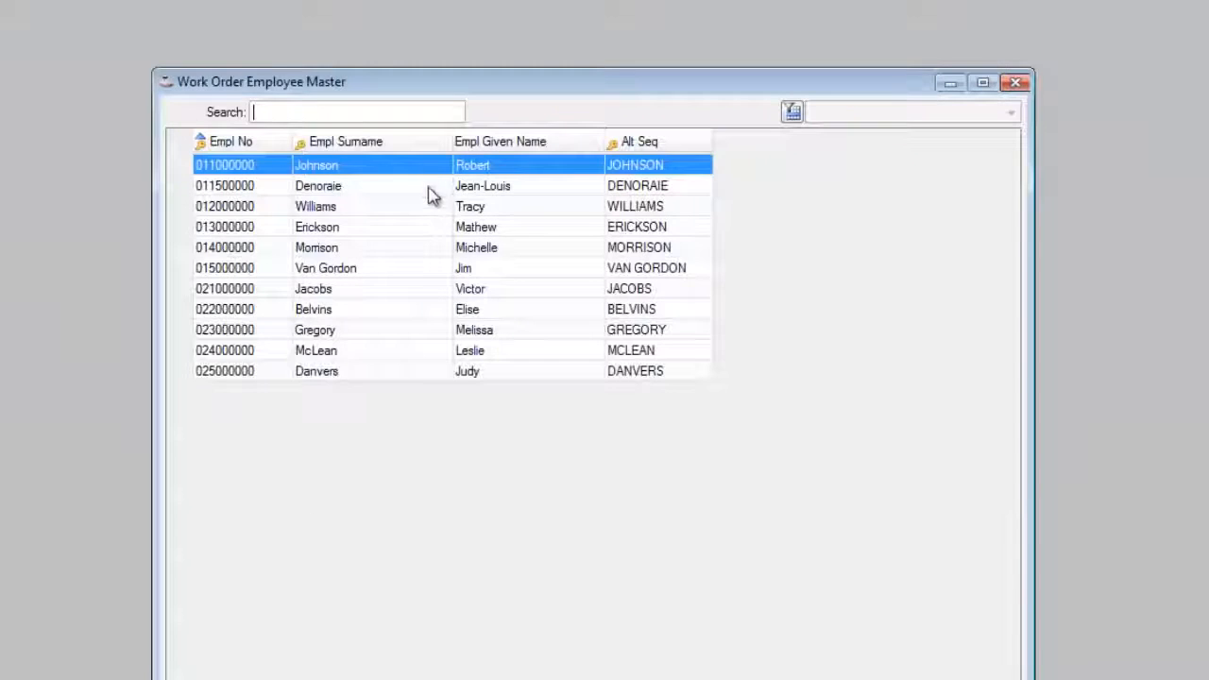
pyautogui.doubleClick(424, 170)
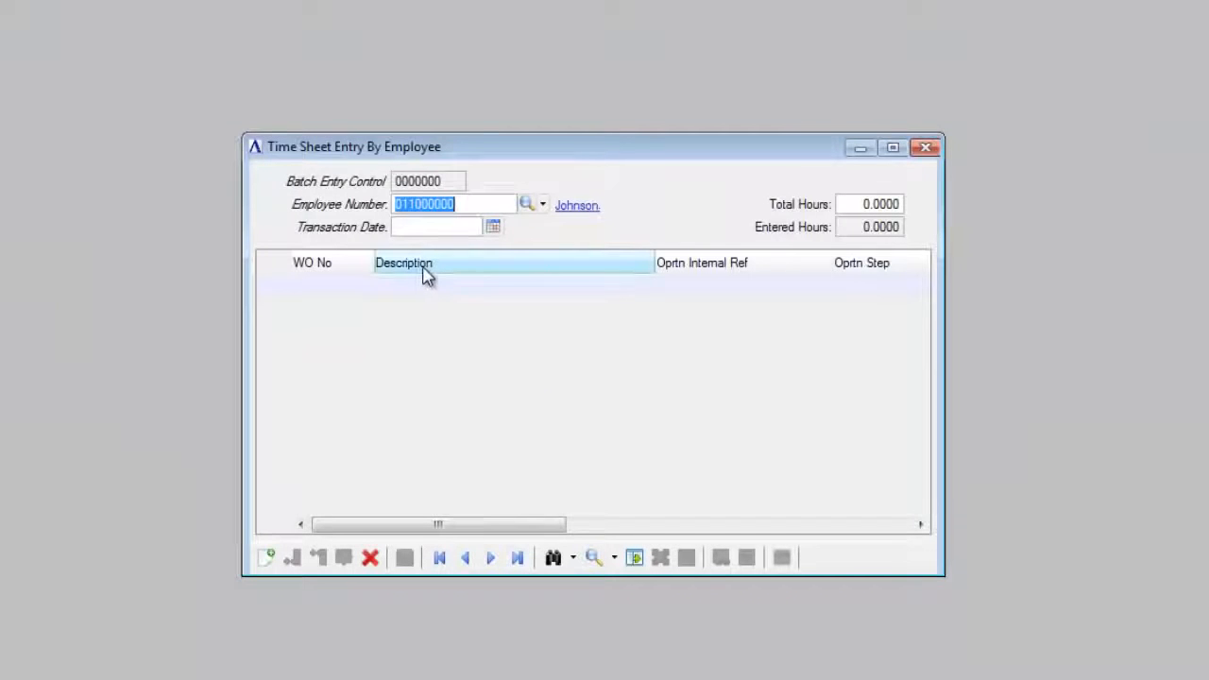
pyautogui.press('Tab')
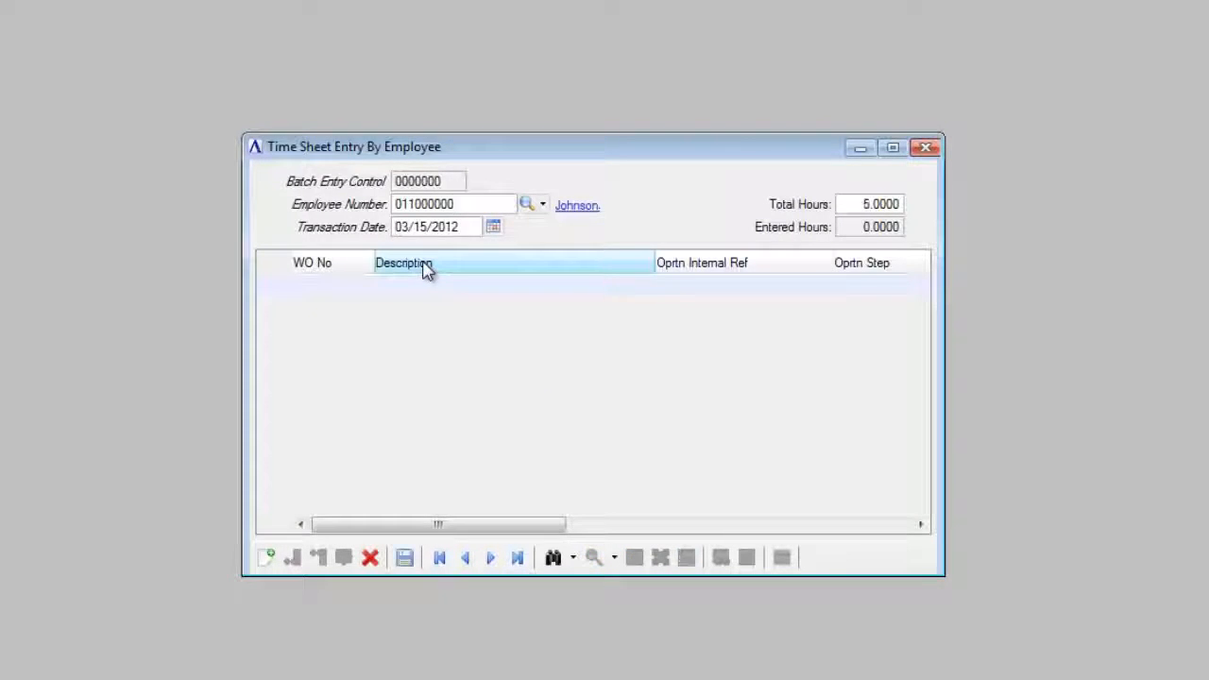
pyautogui.press('Tab')
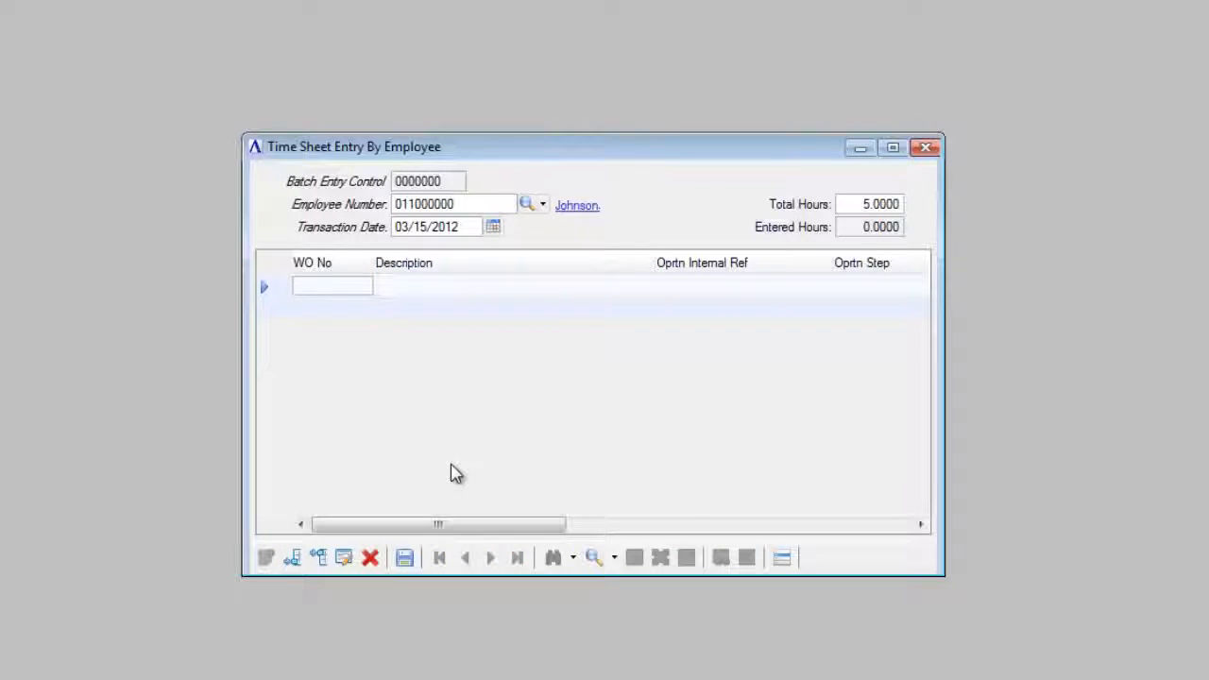
# Step: Add a time sheet line for the Chromoly Bicycle Frame work order with the Final Inspection operation, step 002
pyautogui.press('F2')
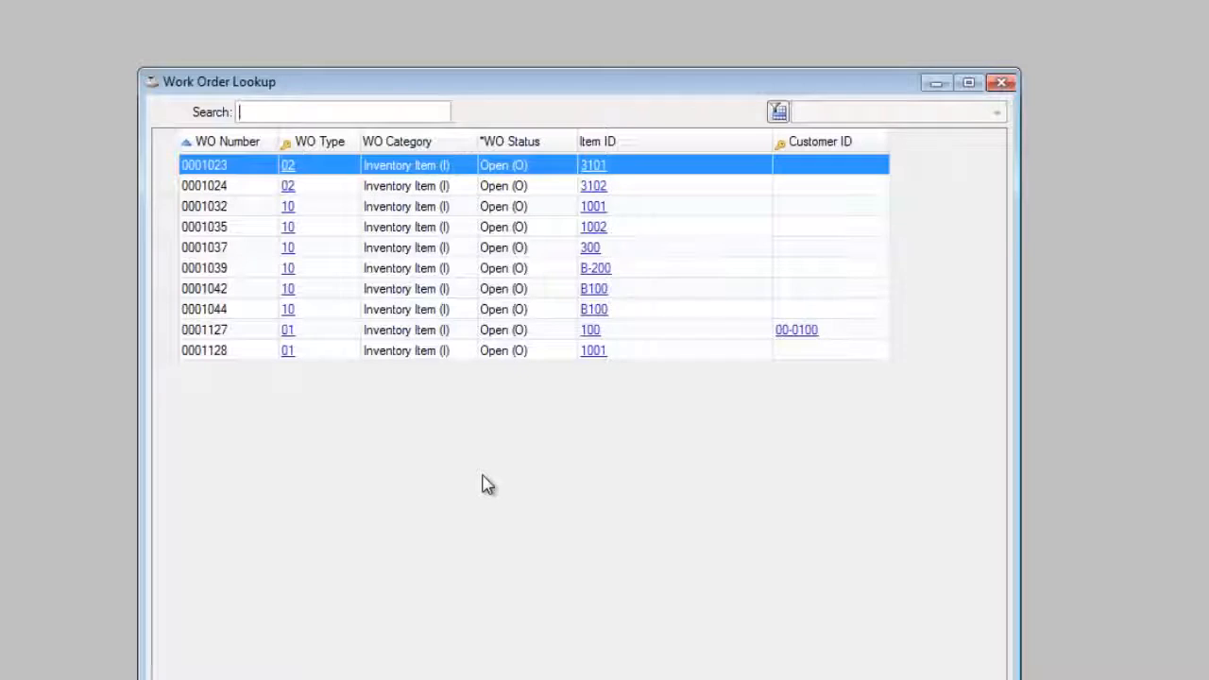
pyautogui.doubleClick(161, 337)
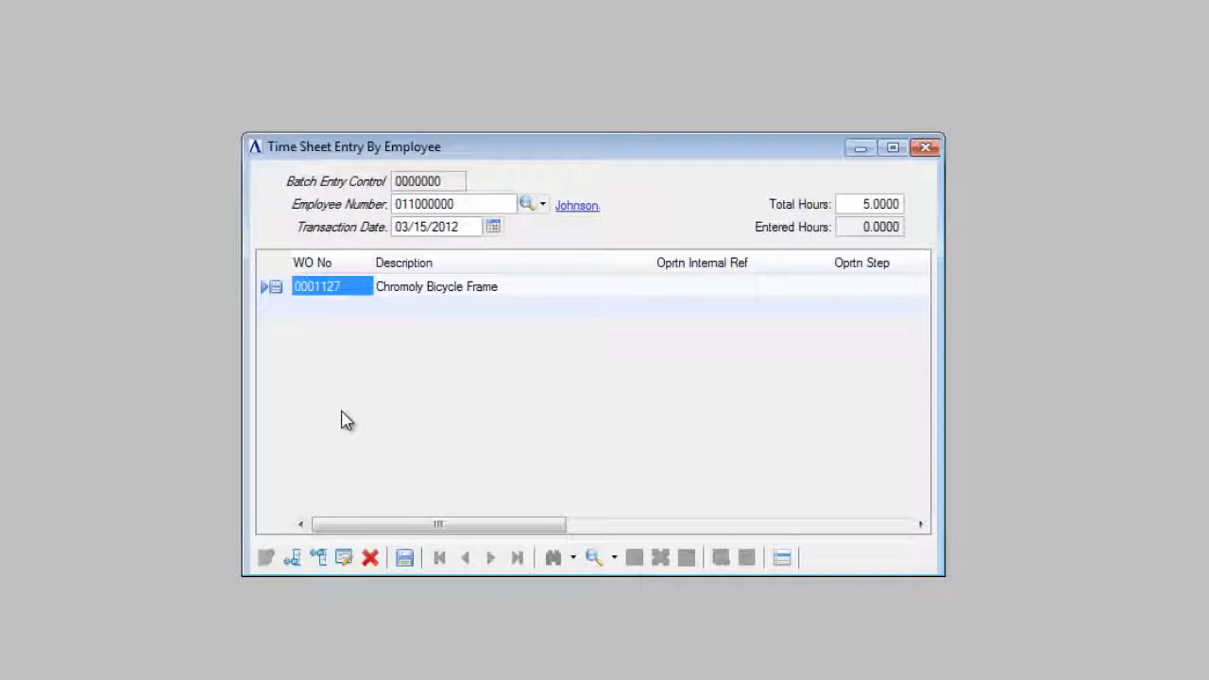
pyautogui.press('F2')
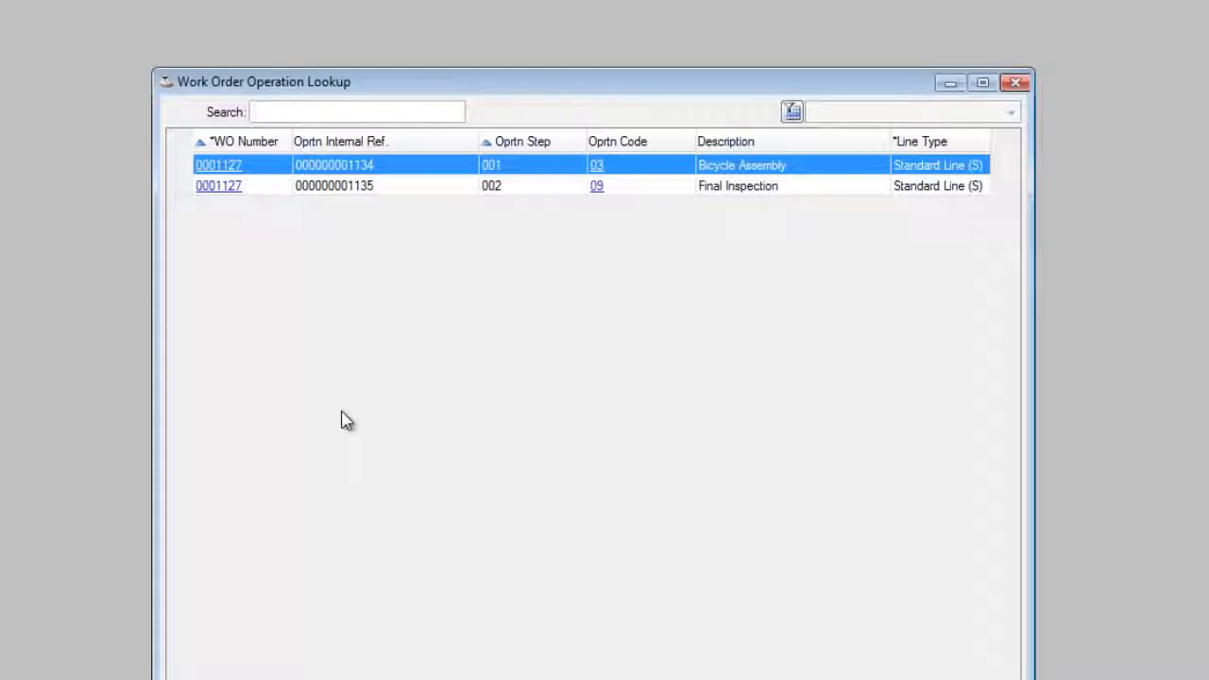
pyautogui.press('Down')
pyautogui.press('Return')
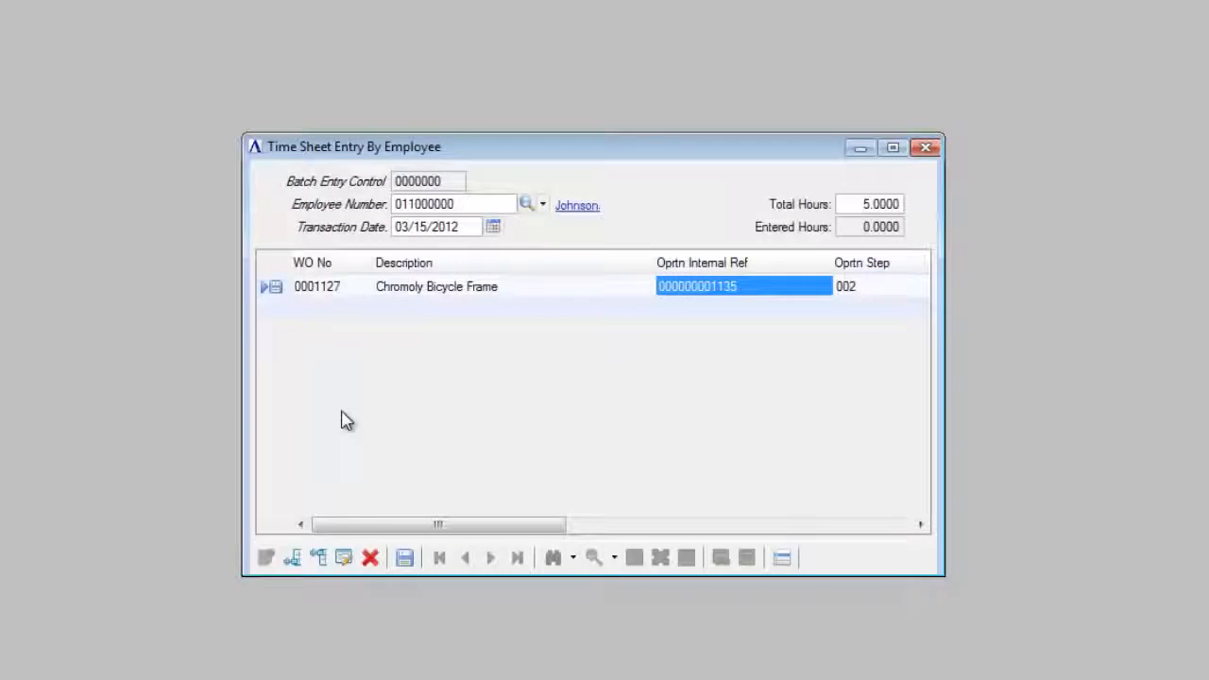
# Step: Enter a setup time of 0.25 and 5 hours on the bicycle frame line, leaving the completed quantity at its default
pyautogui.press('Tab')
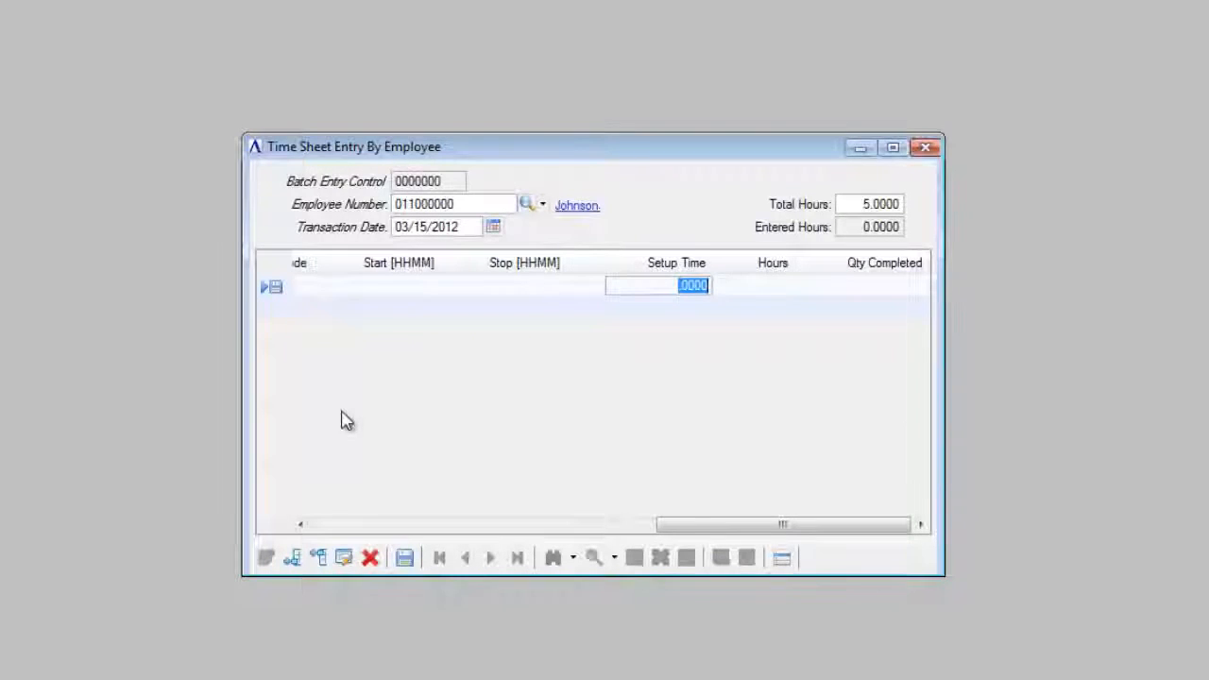
pyautogui.write('.25')
pyautogui.press('Tab')
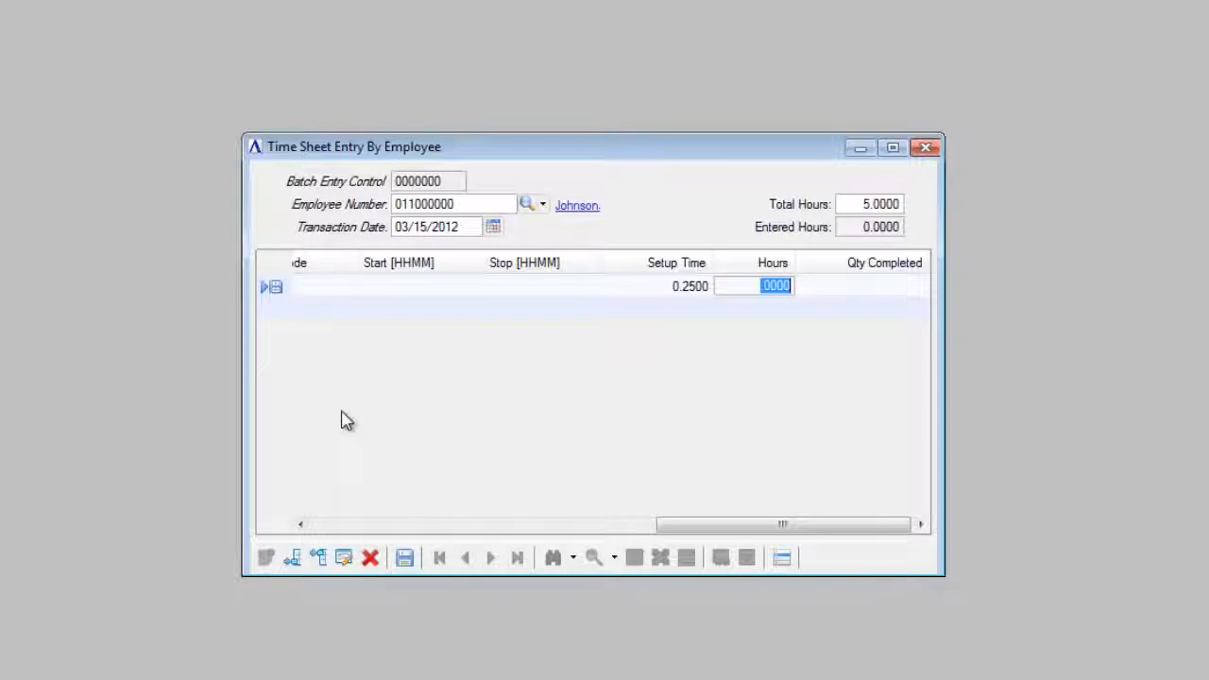
pyautogui.write('5')
pyautogui.press('Tab')
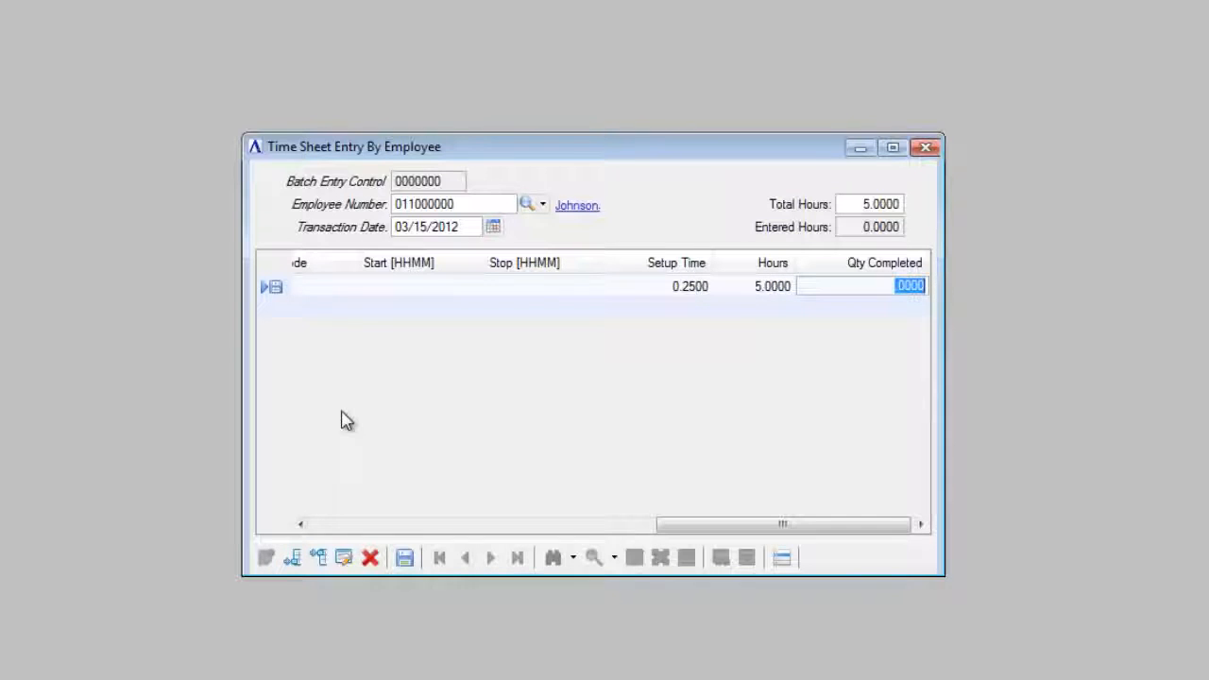
pyautogui.press('Tab')
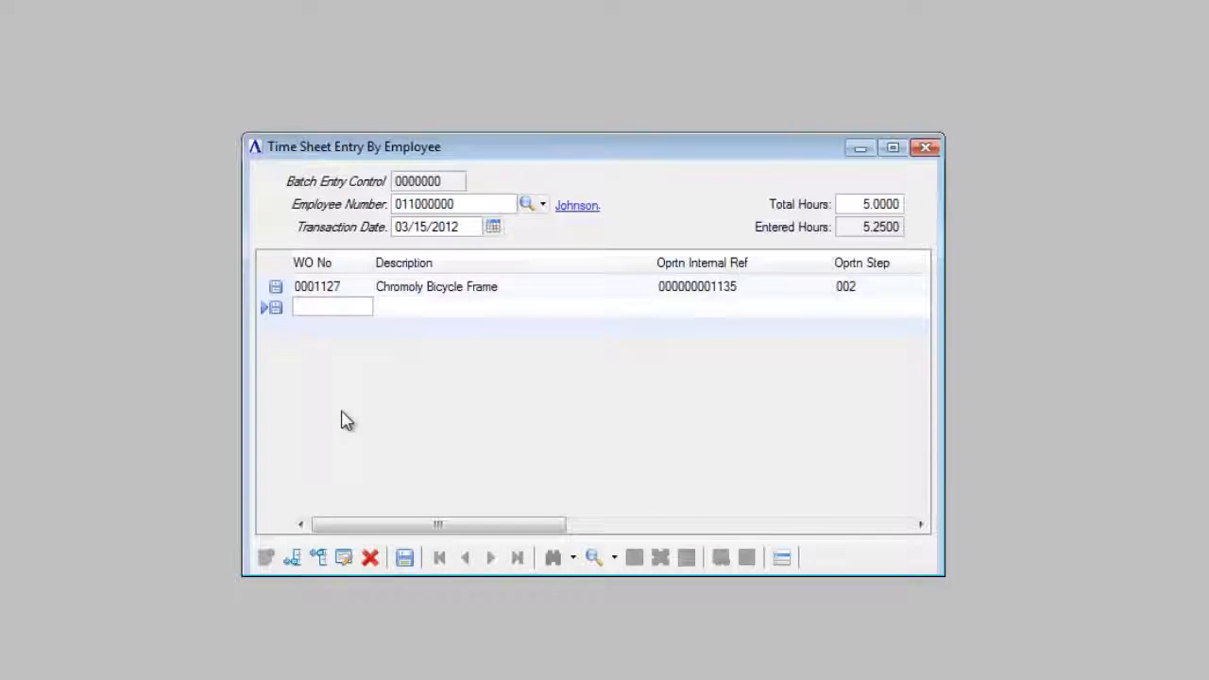
pyautogui.press('Tab')
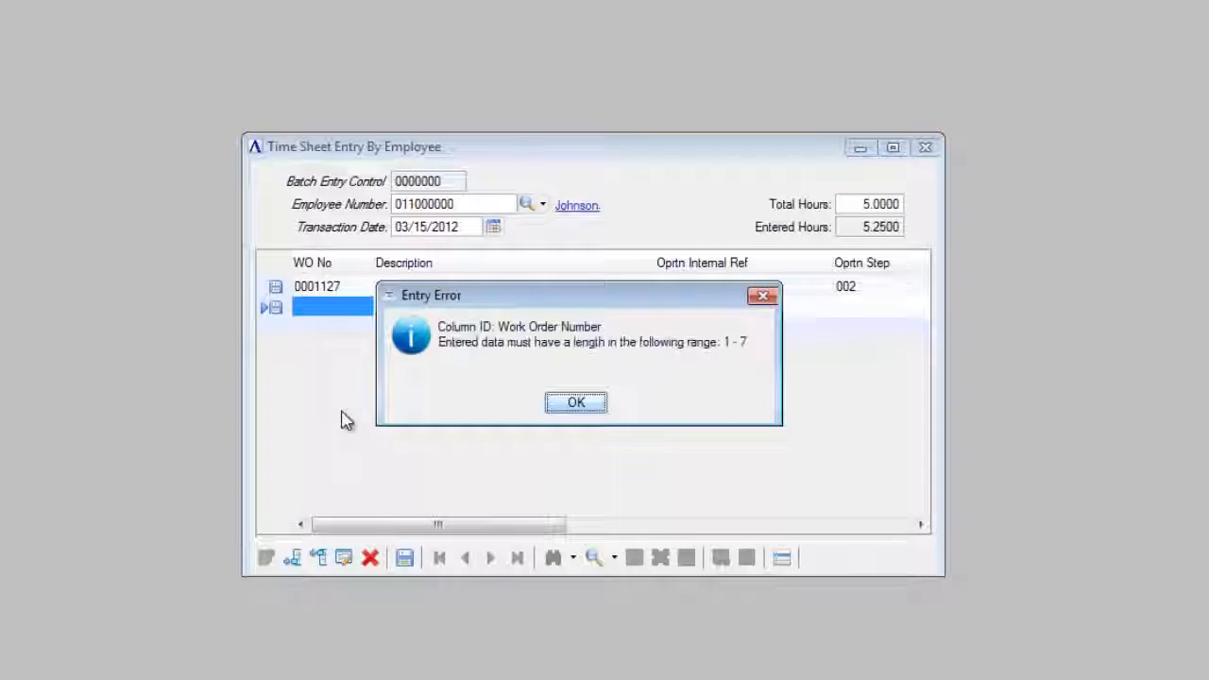
# Step: Discard the empty second line, save the bicycle frame time sheet despite the out-of-balance hours, and close the entry form
pyautogui.press('Return')
pyautogui.click(329, 291)
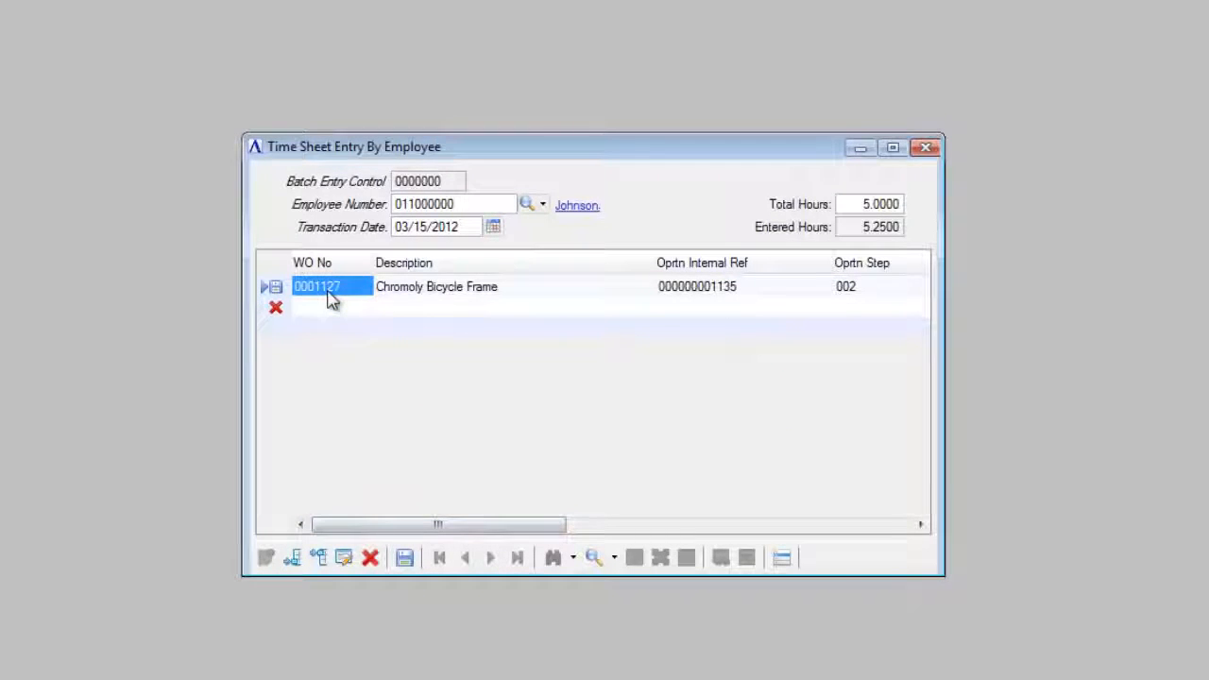
pyautogui.hotkey('ctrl', 's')
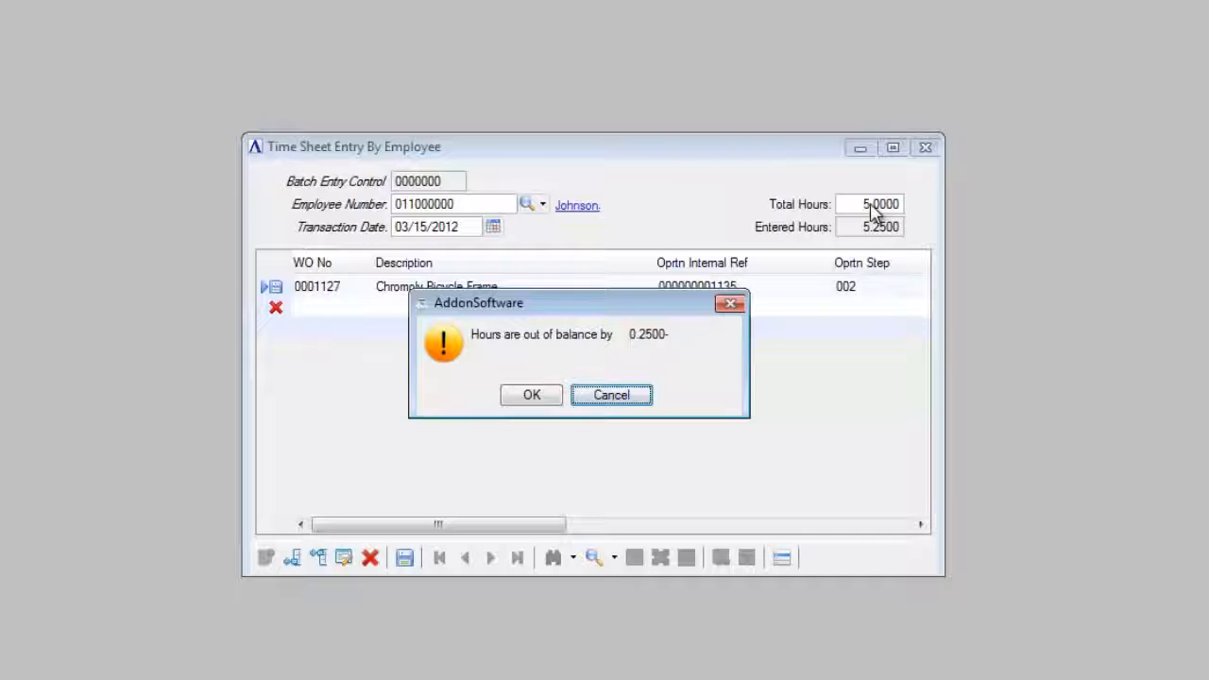
pyautogui.click(532, 397)
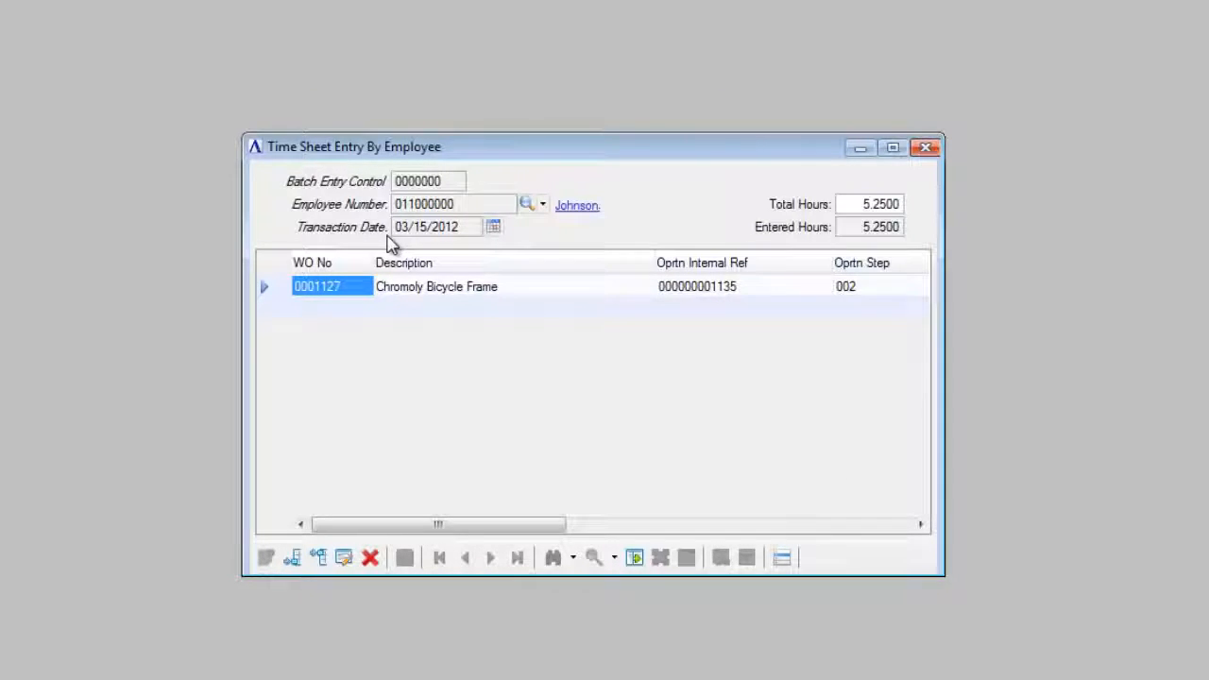
pyautogui.click(925, 150)
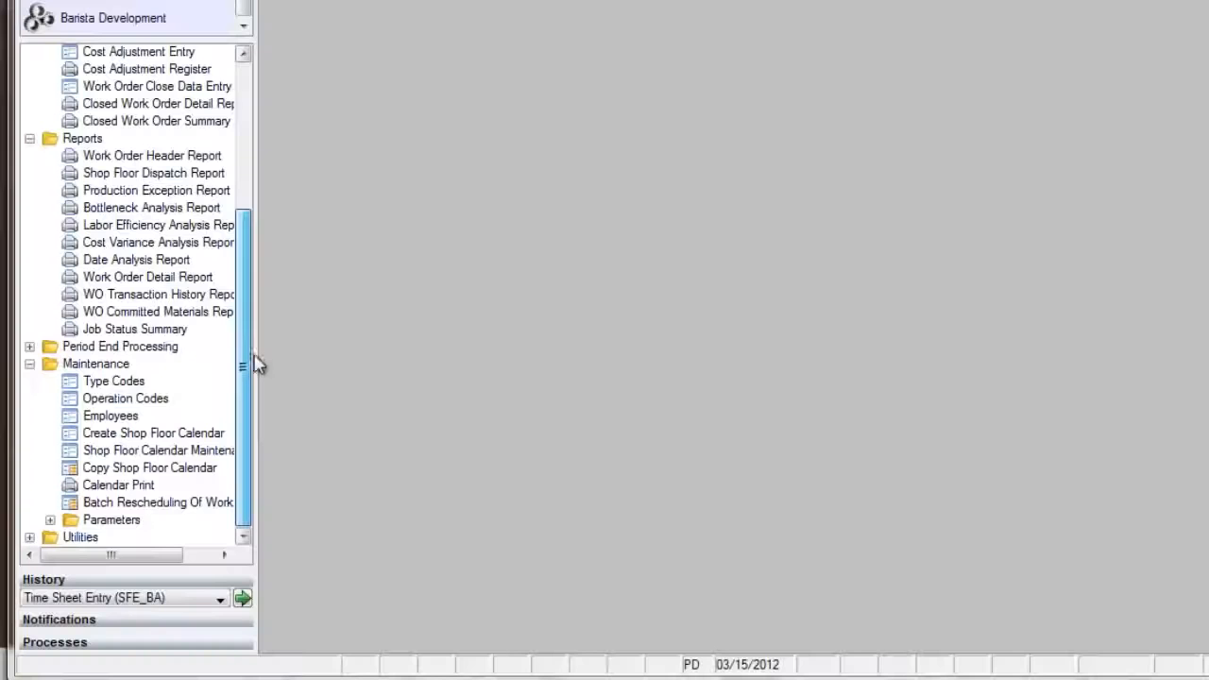
# Step: Check the Dispatch Inquiry for operation code 02, Gear Assembly, and close the inquiry
pyautogui.moveTo(253, 355); pyautogui.dragTo(267, 159)
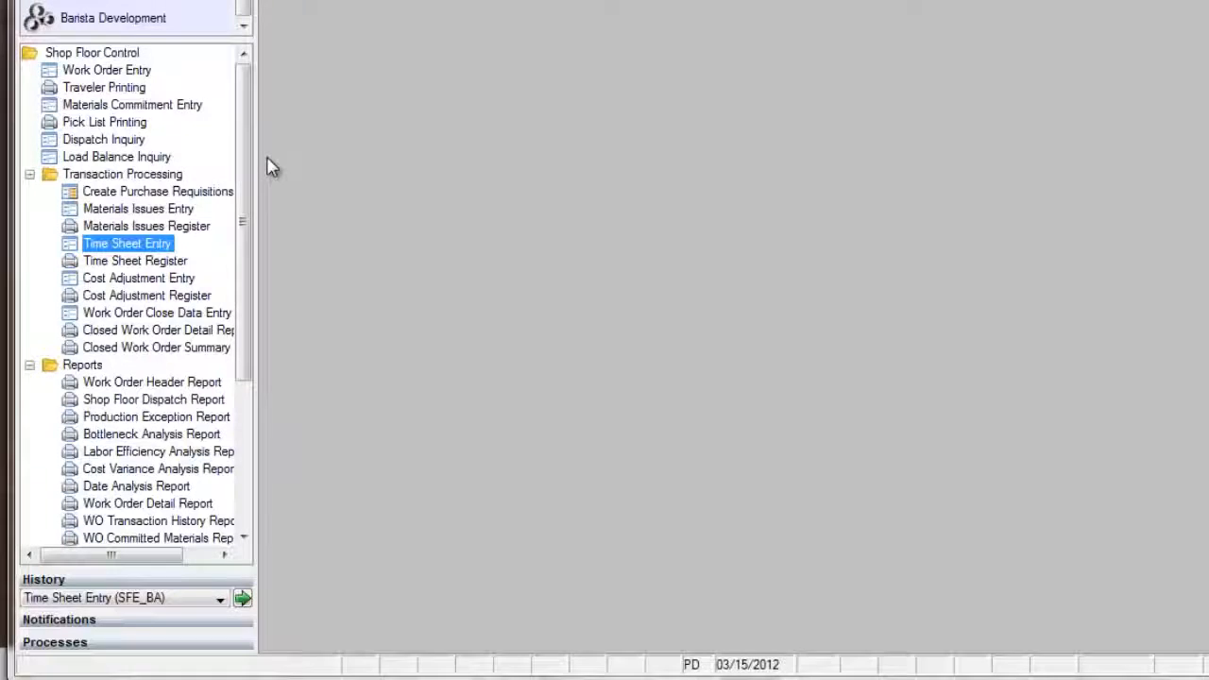
pyautogui.moveTo(160, 231)
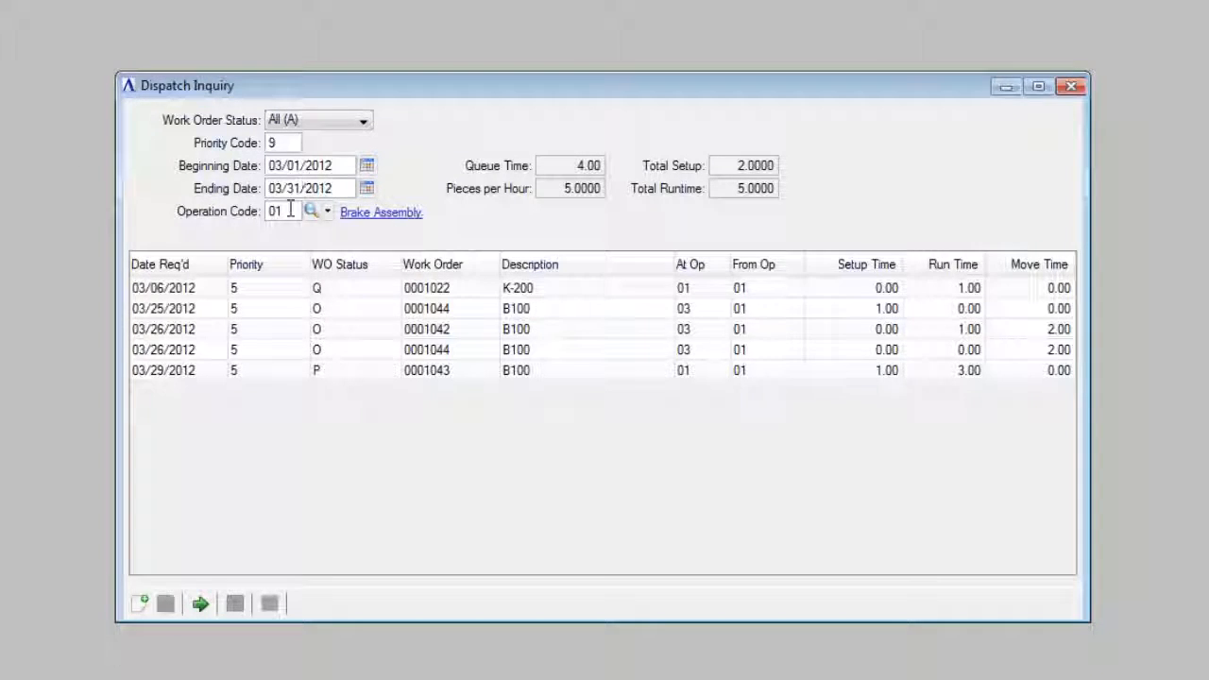
pyautogui.doubleClick(282, 211)
pyautogui.write('02')
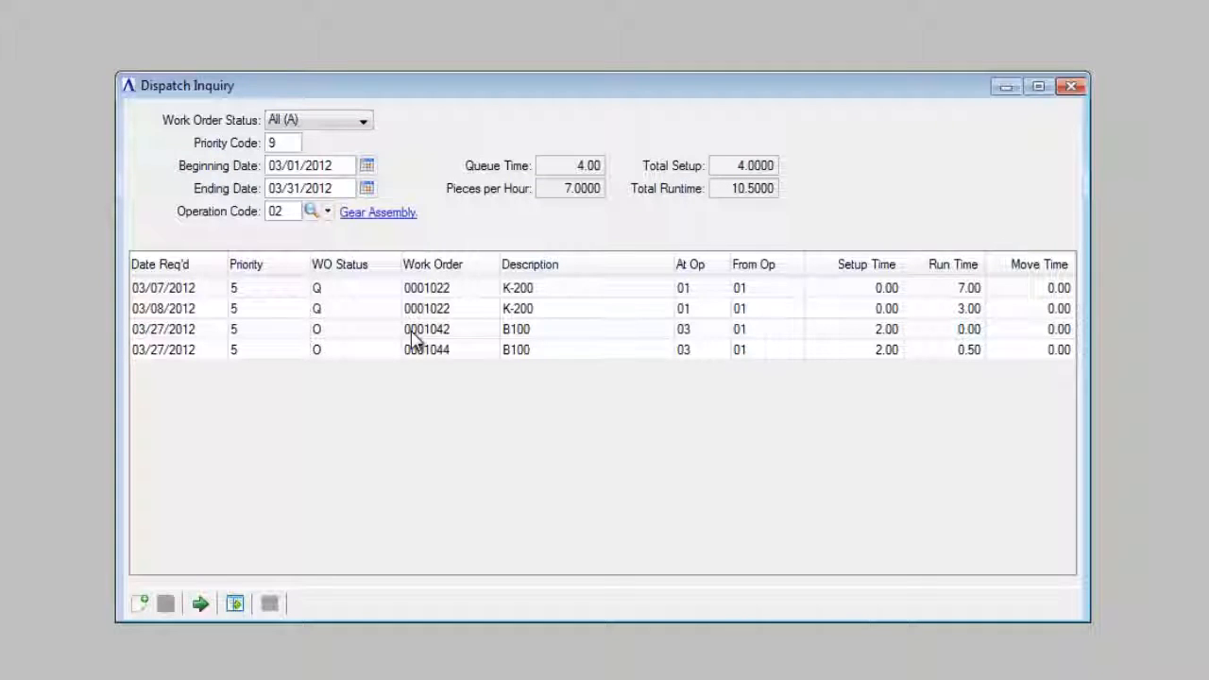
pyautogui.click(1071, 86)
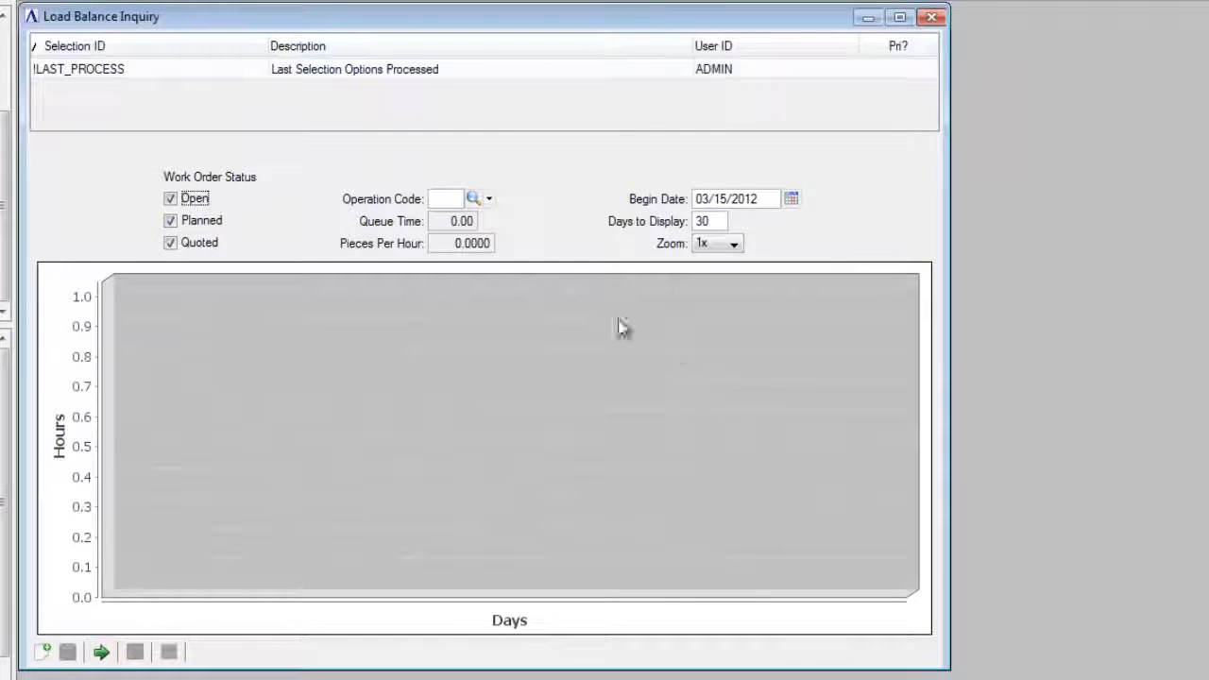
# Step: Run the Load Balance Inquiry with the last processed selection and compare the chart with Open and Planned work orders excluded and restored
pyautogui.click(469, 80)
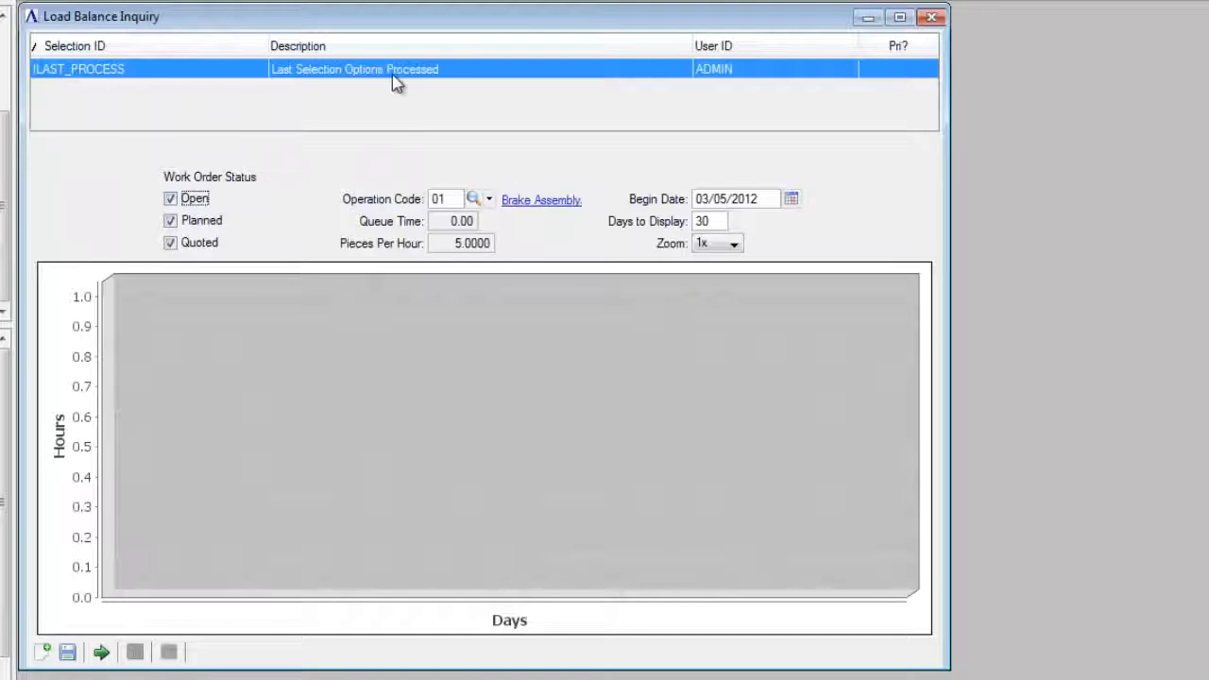
pyautogui.click(101, 652)
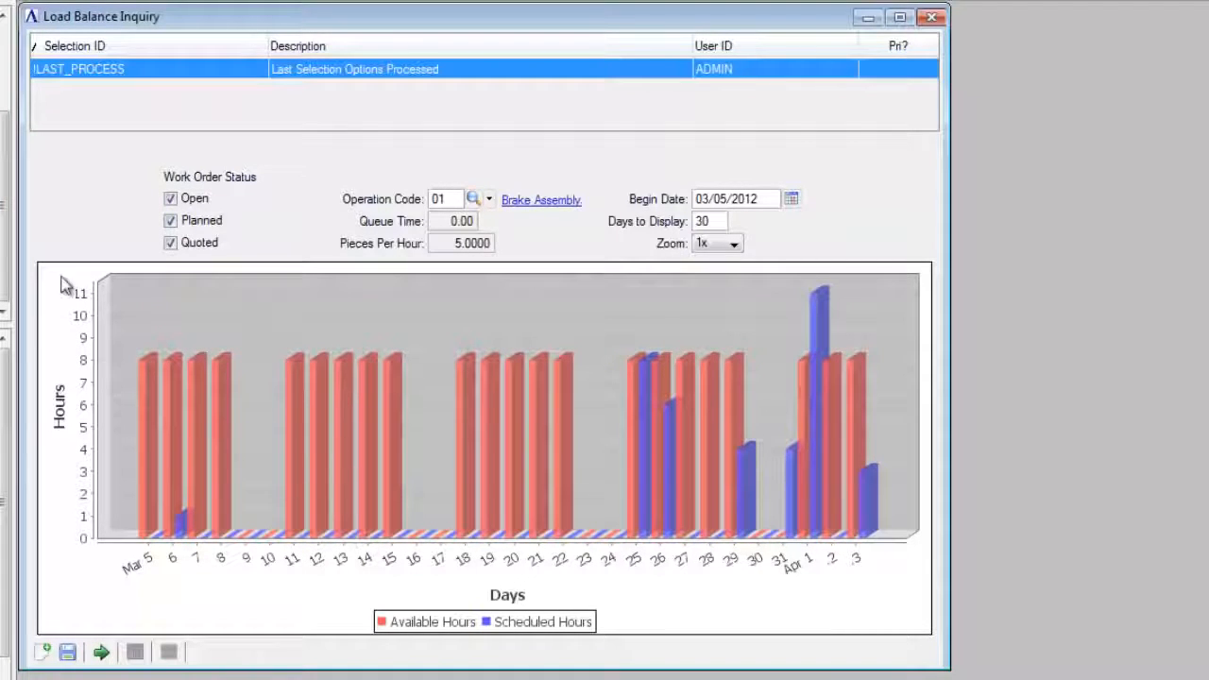
pyautogui.click(171, 200)
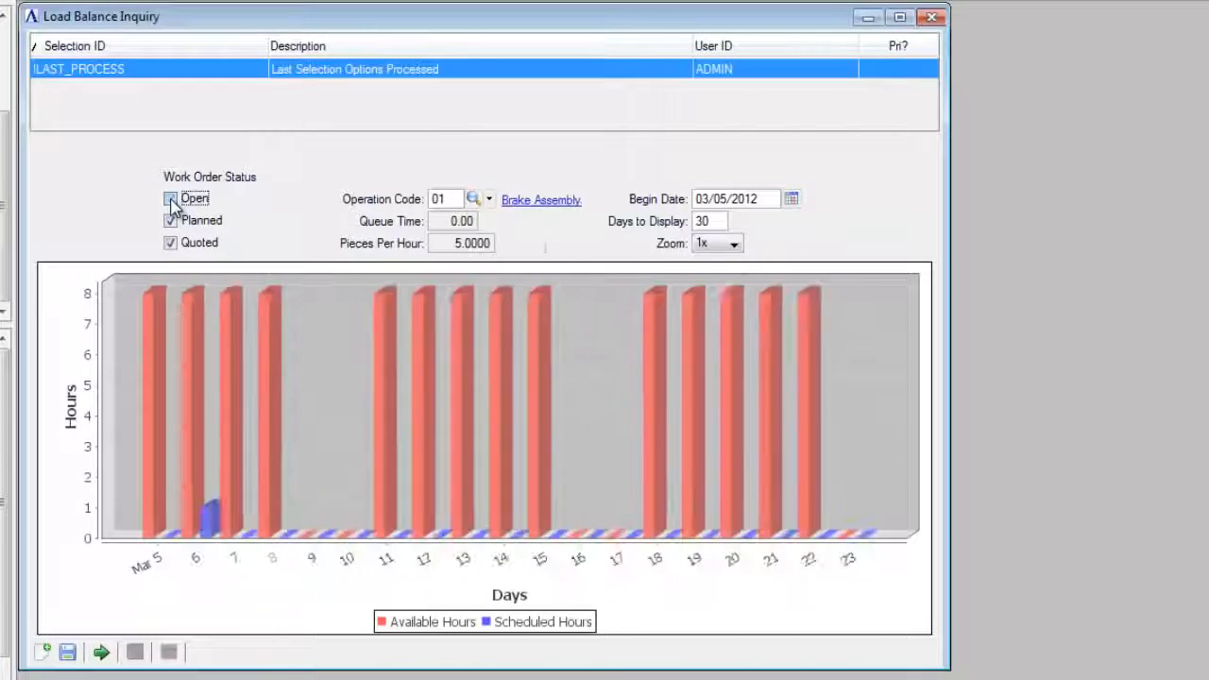
pyautogui.click(171, 200)
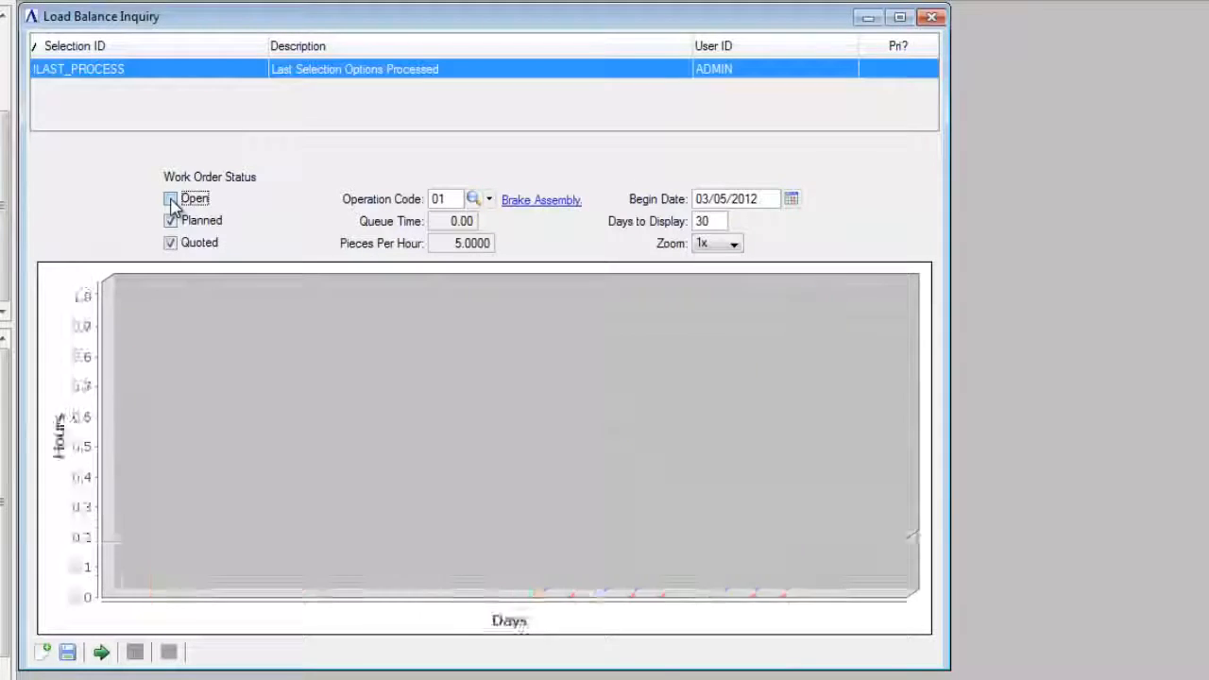
pyautogui.click(171, 221)
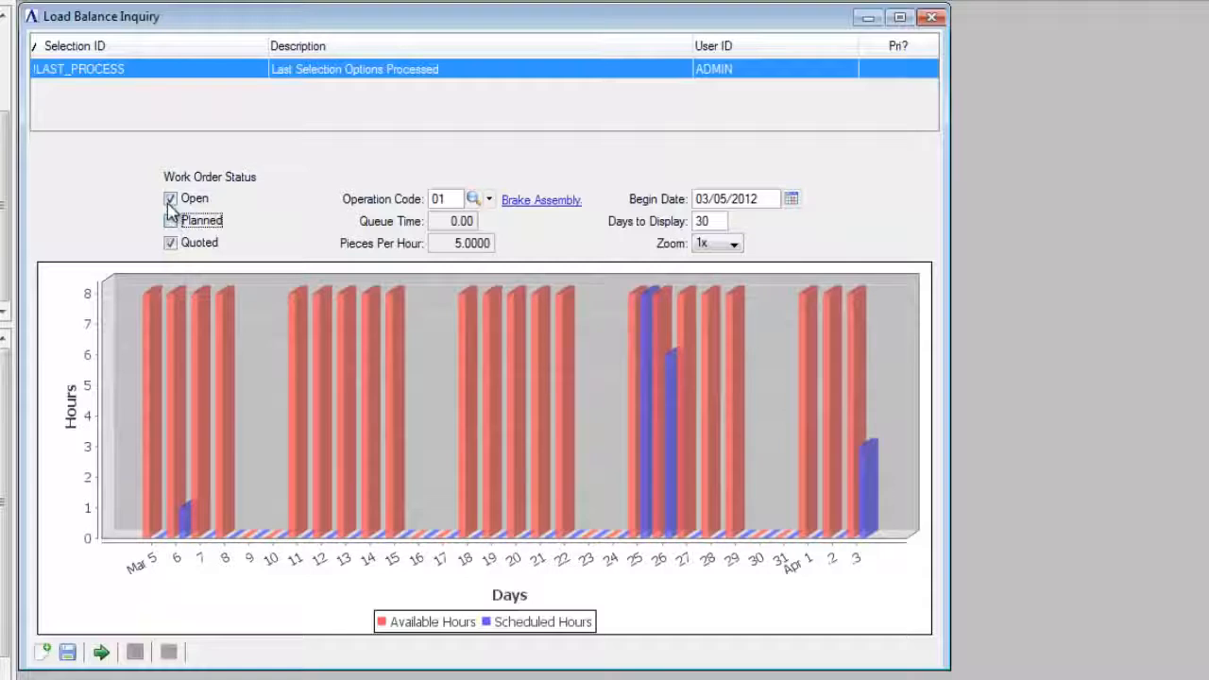
pyautogui.click(171, 199)
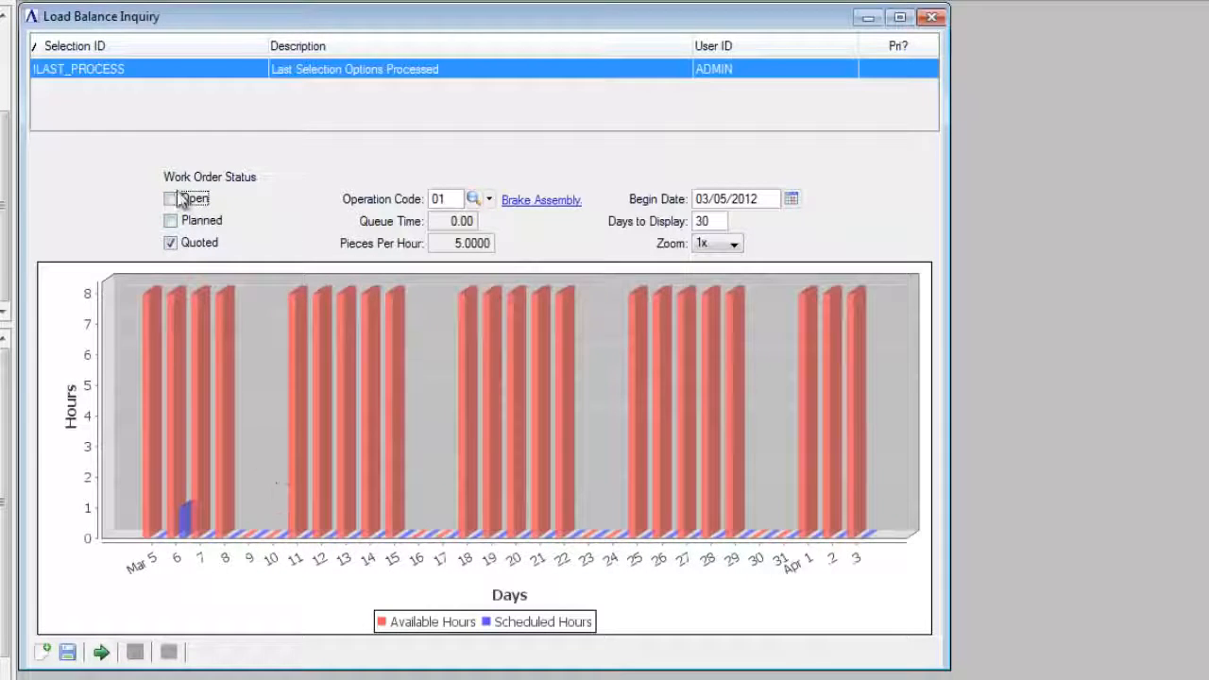
pyautogui.click(171, 199)
pyautogui.click(171, 221)
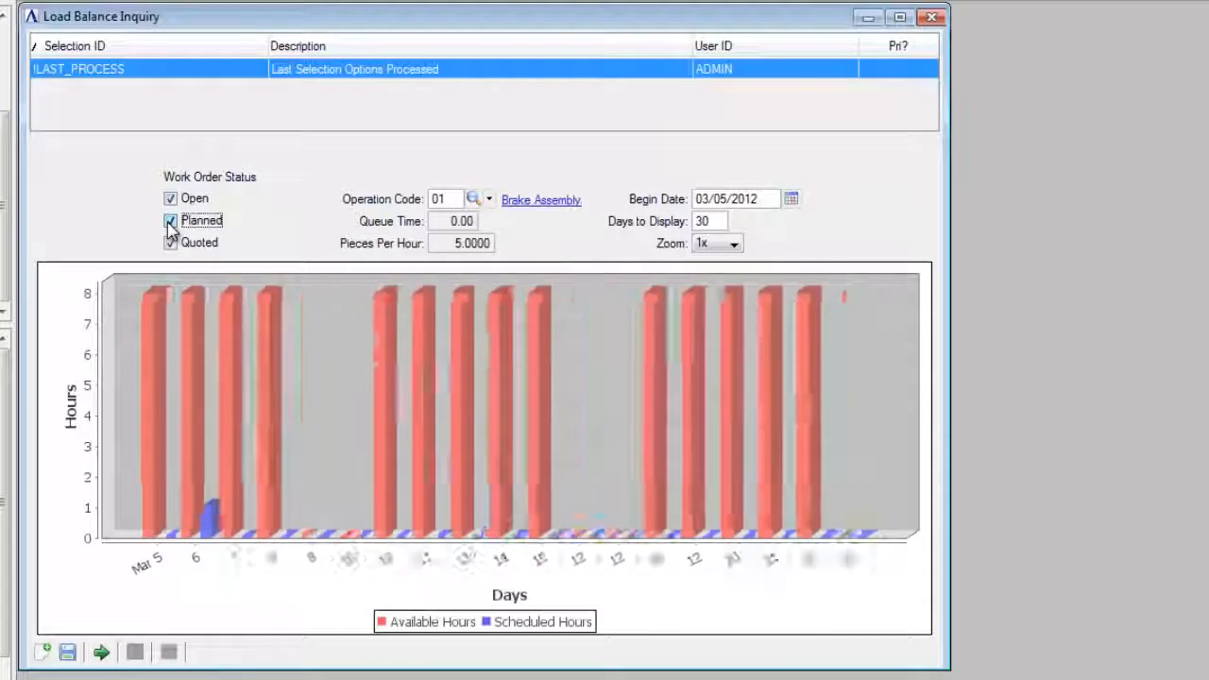
# Step: View the load balance chart at 2x zoom and return it to 1x
pyautogui.click(737, 247)
pyautogui.click(720, 279)
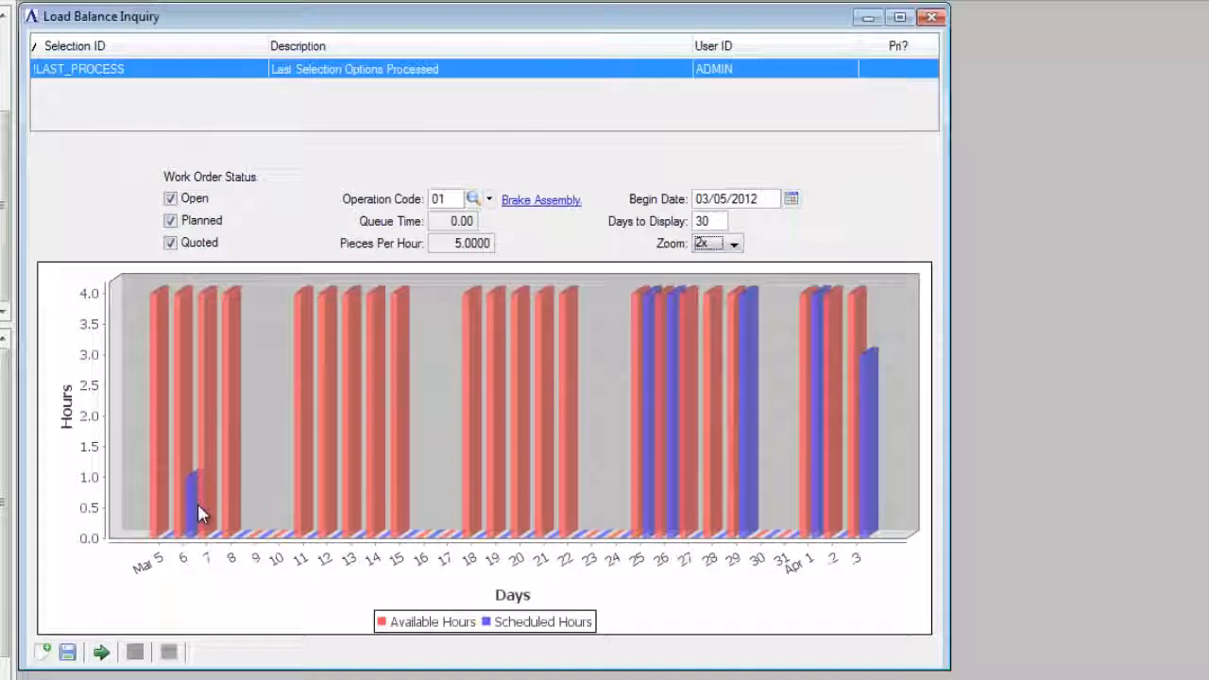
pyautogui.click(736, 247)
pyautogui.click(718, 263)
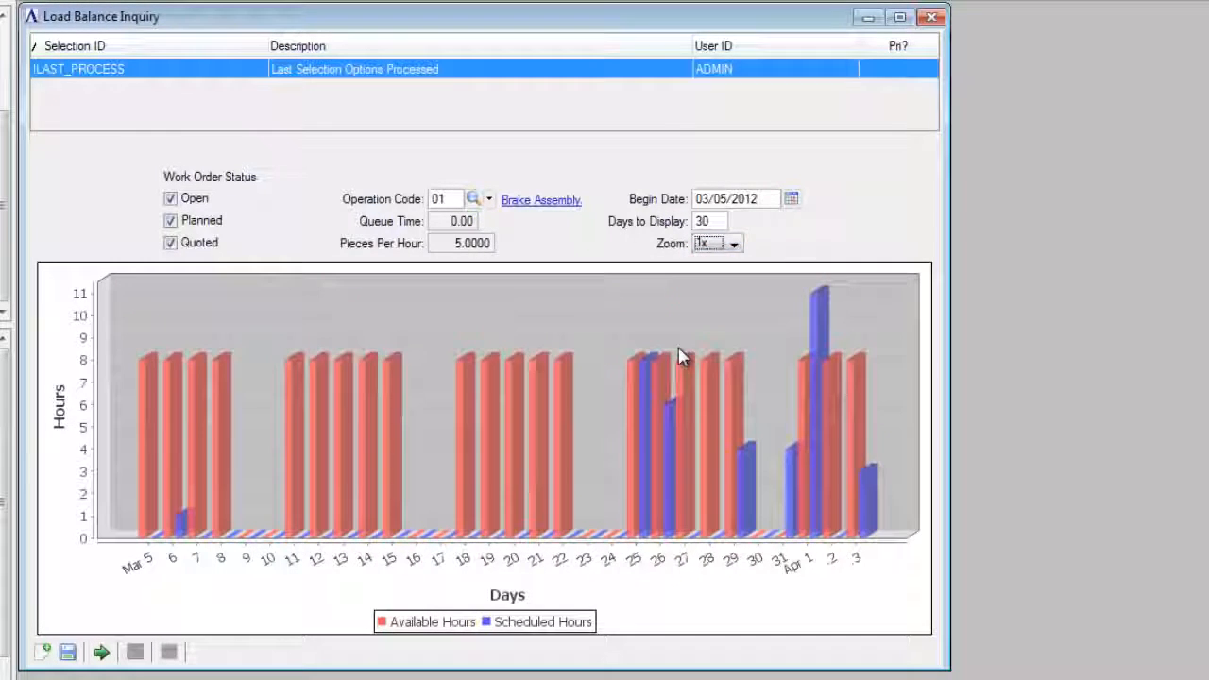
# Step: View the load balance chart for operation code 02, Gear Assembly, and close the inquiry
pyautogui.doubleClick(439, 199)
pyautogui.write('02')
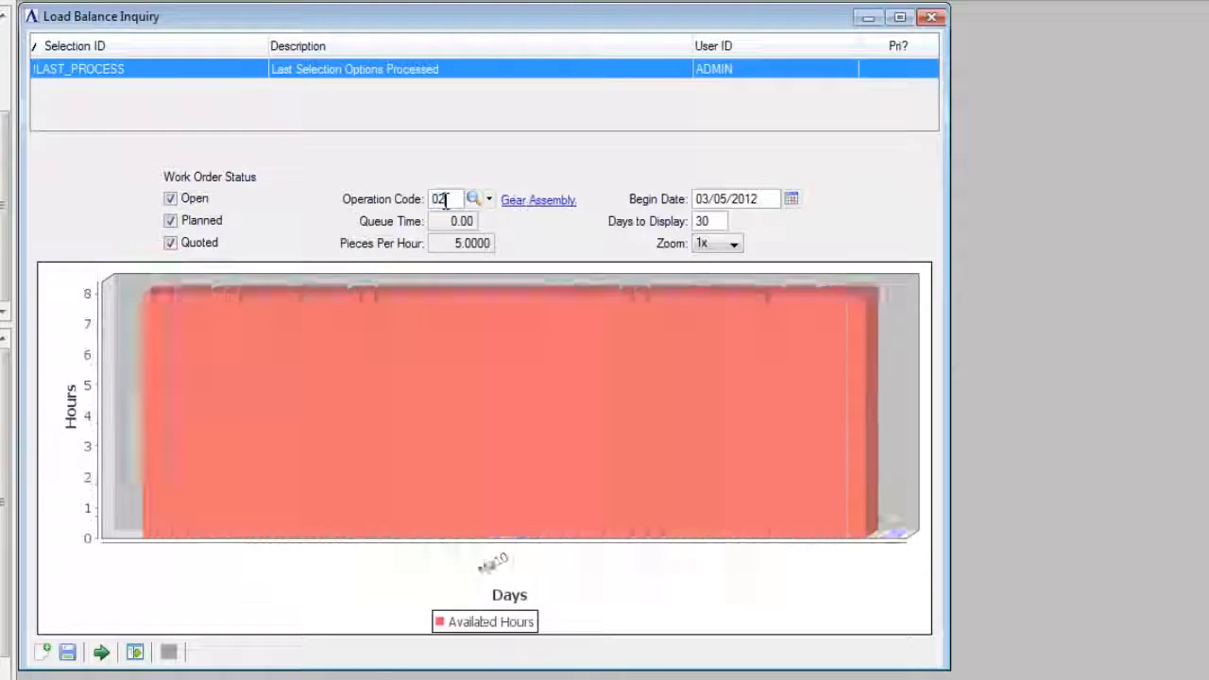
pyautogui.press('Tab')
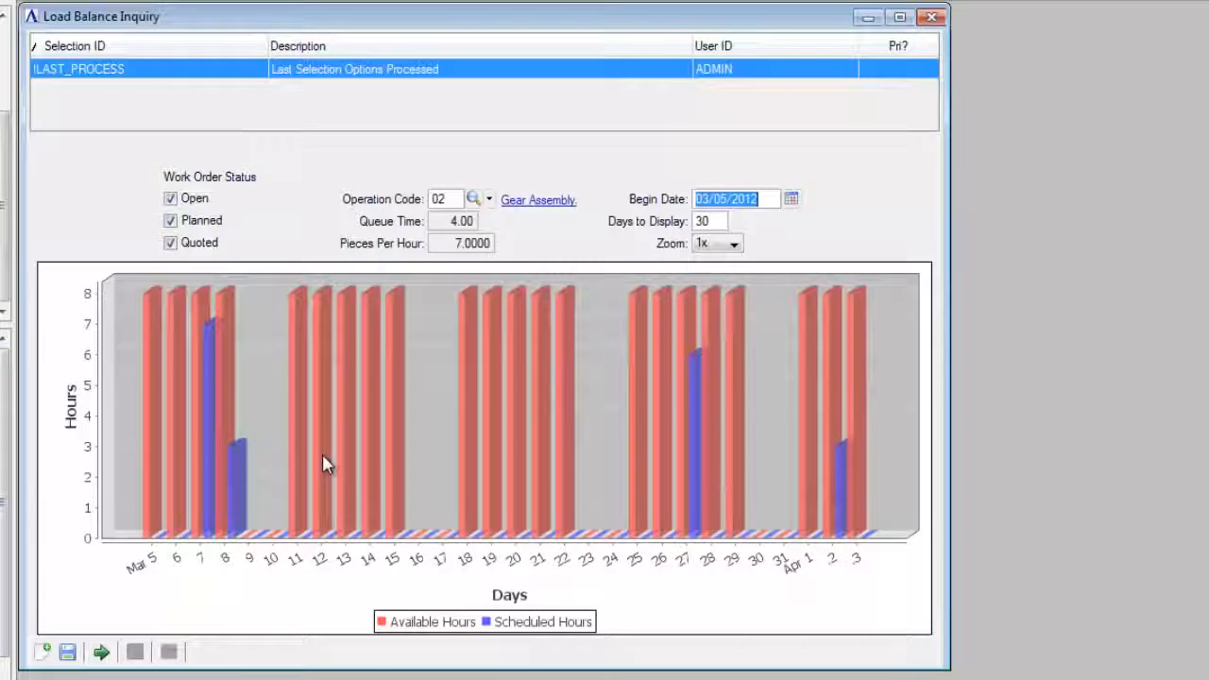
pyautogui.click(932, 17)
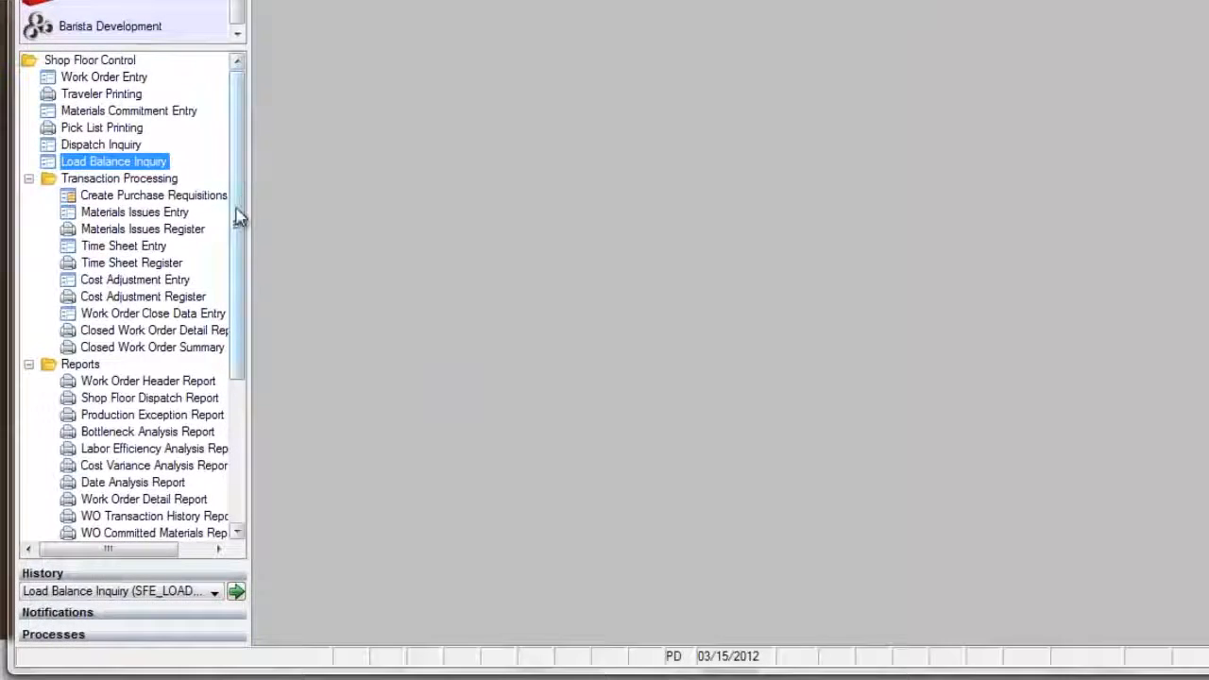
# Step: Bring the Reports and Maintenance entries of Shop Floor Control into view
pyautogui.scroll(-5, 238, 217)
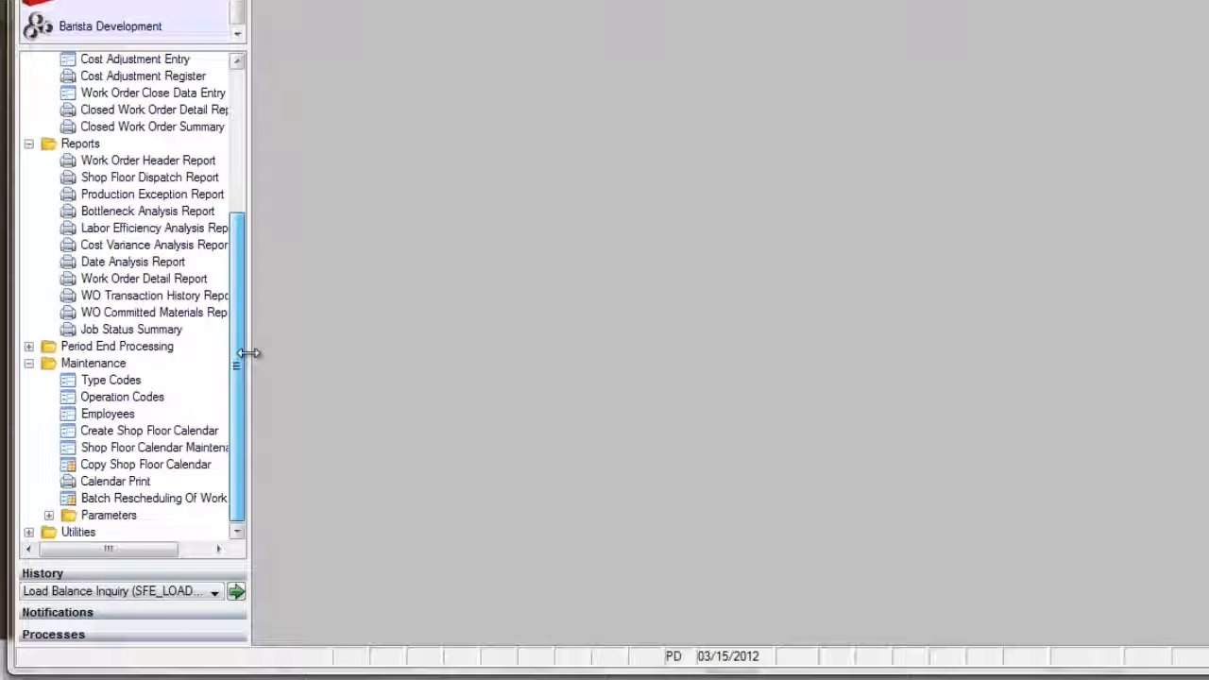